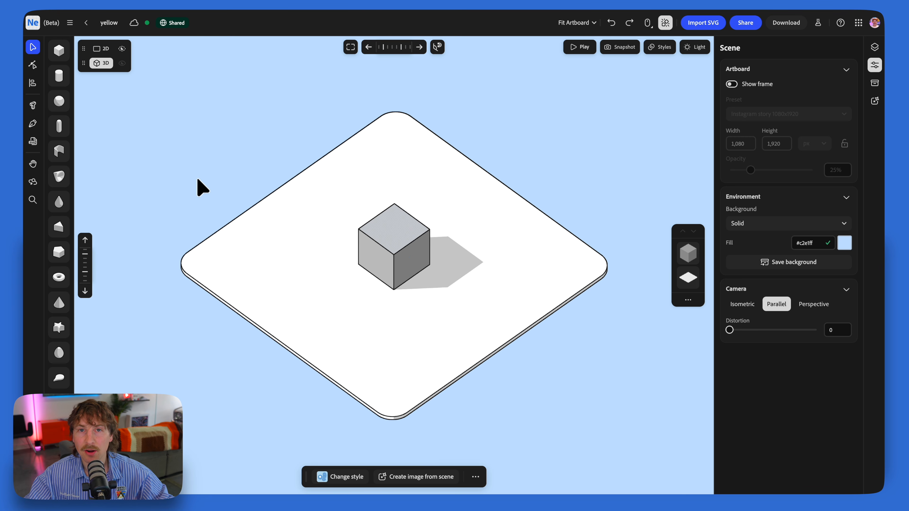
Step: Replace the cube with a wide, flat cylinder at the centre of the white platform
{"action": "left_click", "coordinate": [384, 247]}
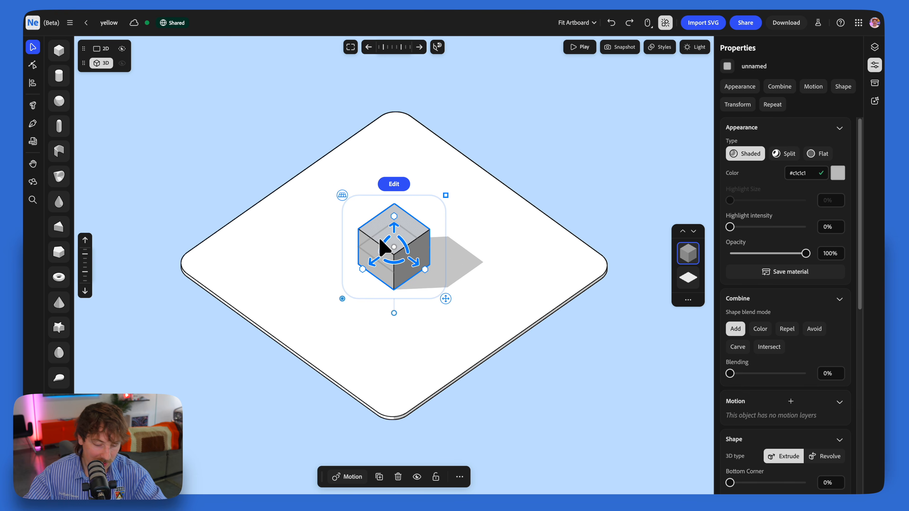
{"action": "key", "text": "Delete"}
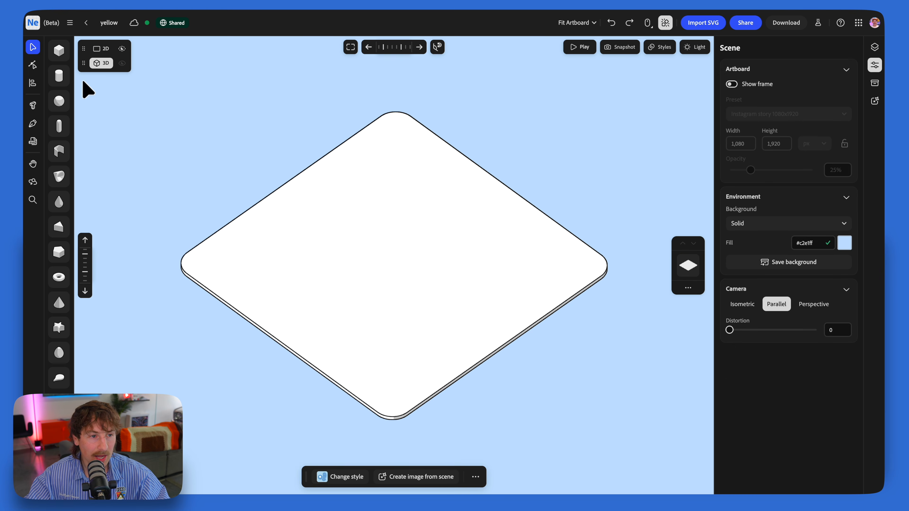
{"action": "left_click_drag", "start_coordinate": [61, 80], "coordinate": [399, 251]}
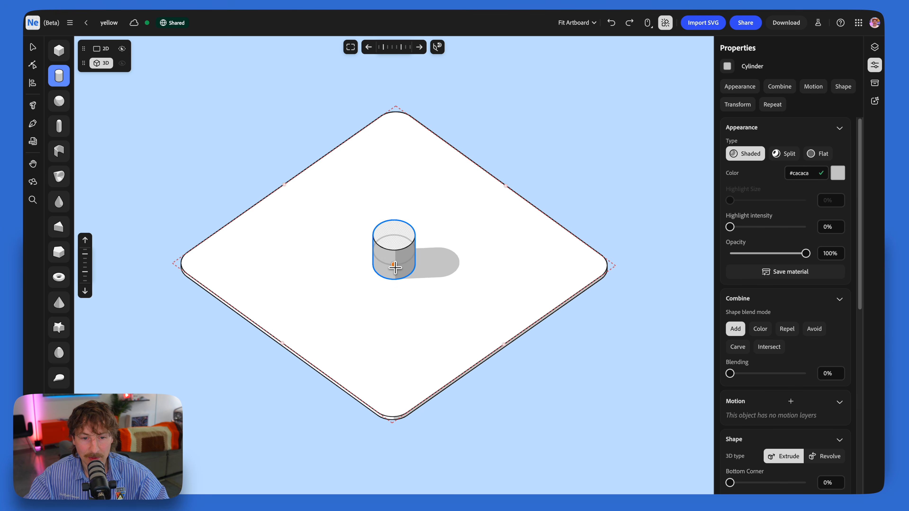
{"action": "left_click_drag", "start_coordinate": [445, 198], "coordinate": [506, 171]}
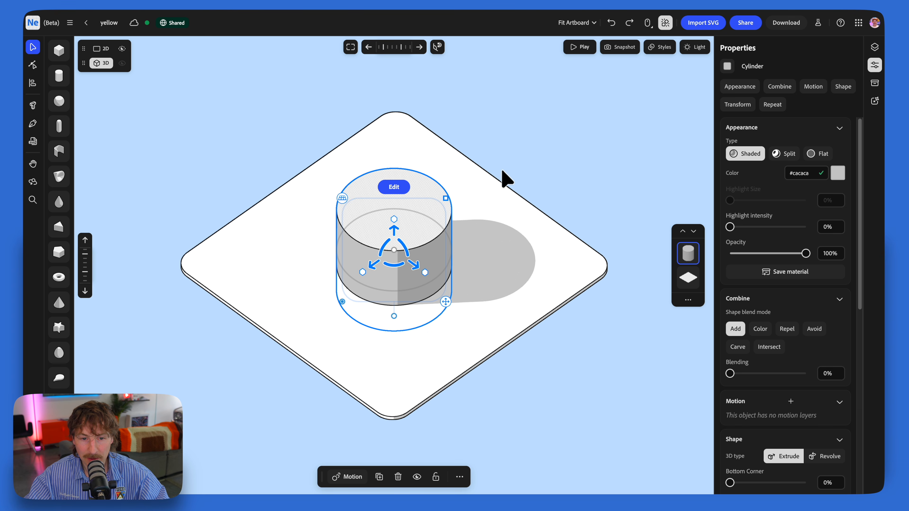
{"action": "mouse_move", "coordinate": [394, 221]}
{"action": "left_mouse_down"}
{"action": "mouse_move", "coordinate": [399, 256]}
{"action": "mouse_move", "coordinate": [395, 232]}
{"action": "left_mouse_up"}
{"action": "right_click_drag", "start_coordinate": [404, 235], "coordinate": [400, 219]}
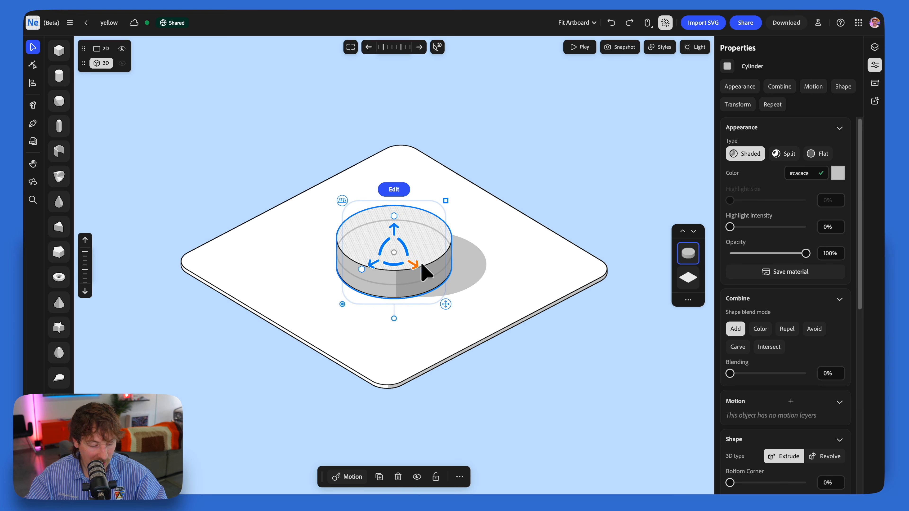
Step: Duplicate the cylinder and reshape the copy into a tall, thin post rising from the middle of the base
{"action": "key", "text": "super+d"}
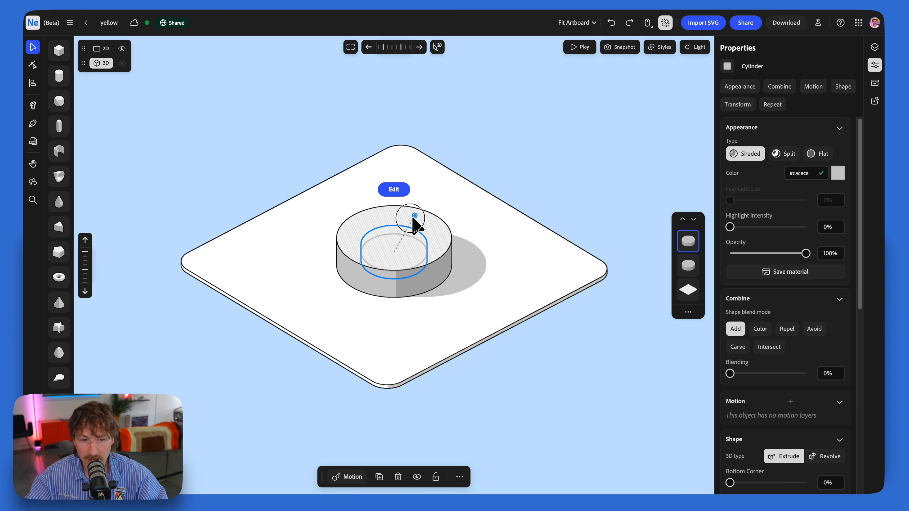
{"action": "left_click_drag", "start_coordinate": [396, 230], "coordinate": [406, 75]}
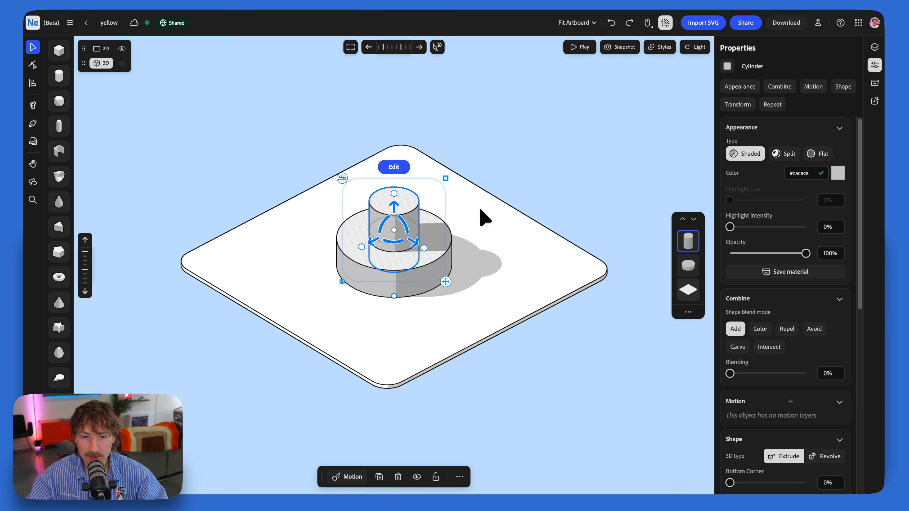
{"action": "left_click_drag", "start_coordinate": [444, 179], "coordinate": [420, 65]}
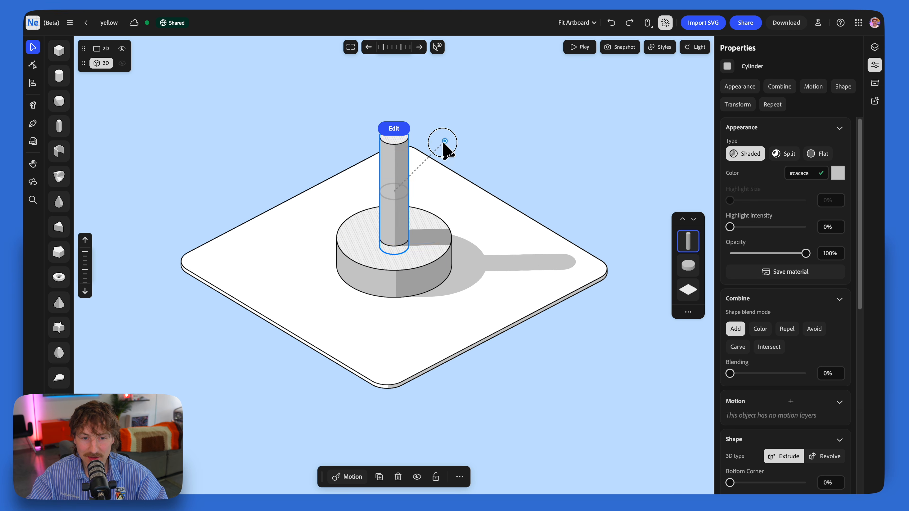
{"action": "left_click_drag", "start_coordinate": [437, 147], "coordinate": [395, 134]}
{"action": "scroll", "coordinate": [388, 246], "scroll_direction": "up", "scroll_amount": 2}
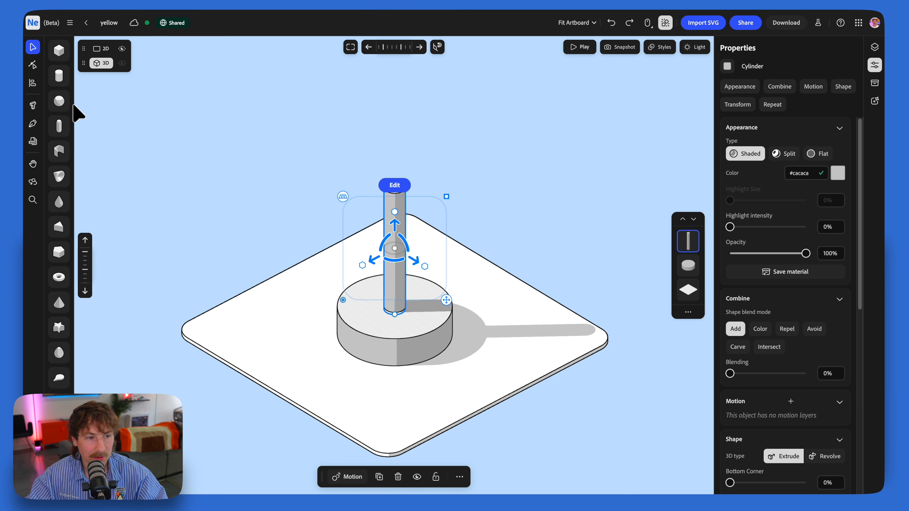
Step: Place a sphere on top of the post and enlarge it slightly
{"action": "left_click", "coordinate": [62, 102]}
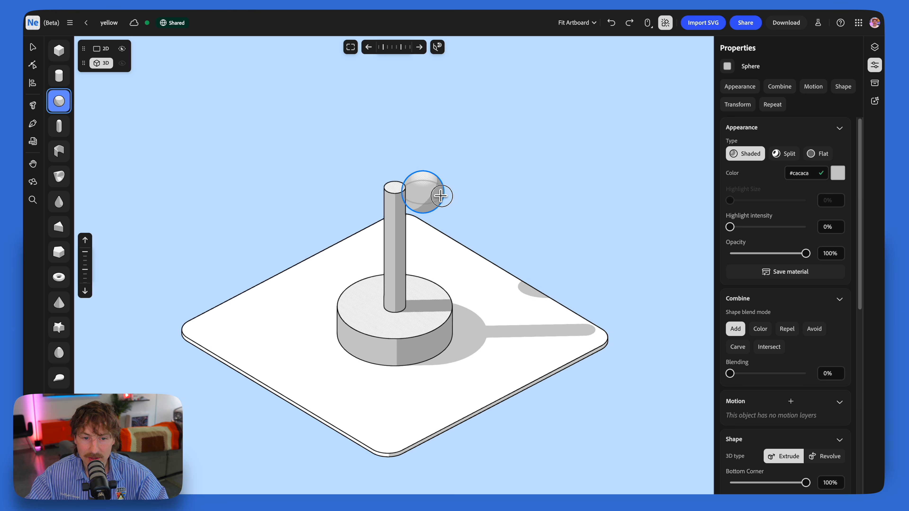
{"action": "left_click", "coordinate": [394, 188]}
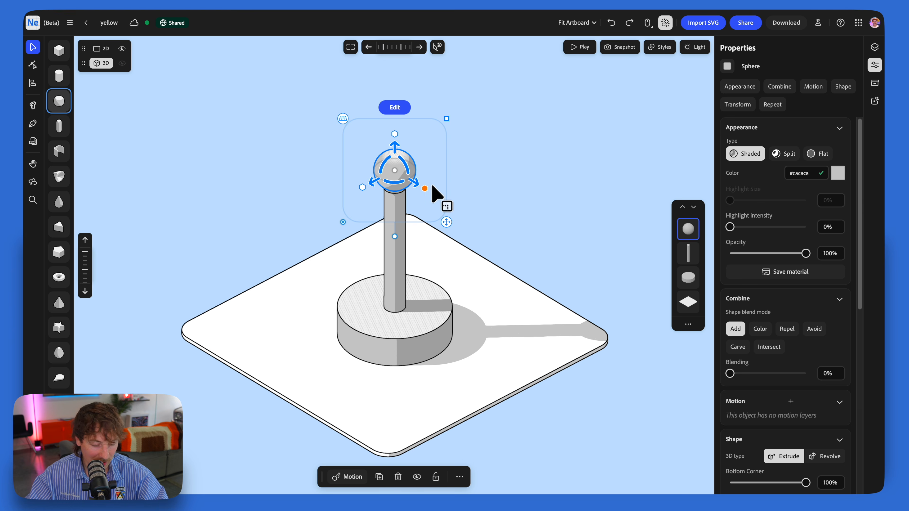
{"action": "left_click_drag", "start_coordinate": [446, 117], "coordinate": [489, 105]}
Step: Place a torus on top of the sphere, then enlarge and lower it so it encircles the sphere horizontally
{"action": "right_click_drag", "start_coordinate": [440, 251], "coordinate": [396, 263]}
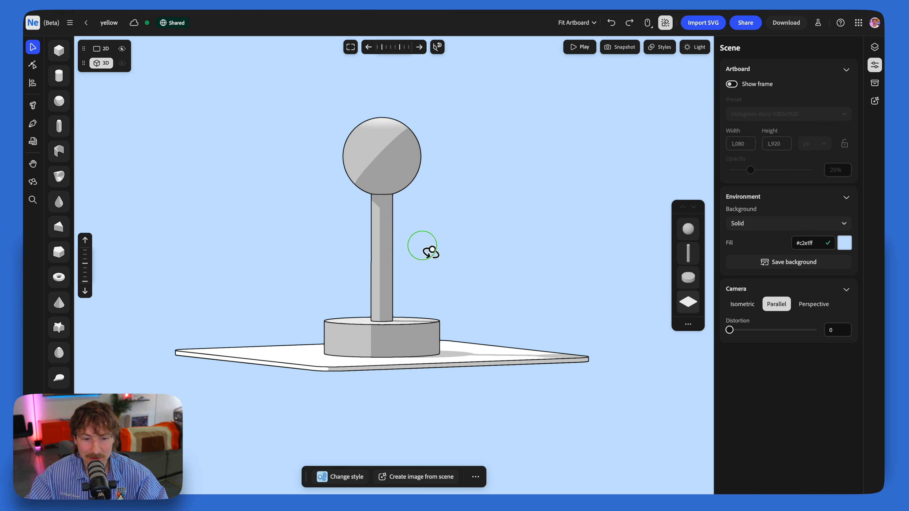
{"action": "scroll", "coordinate": [398, 270], "scroll_direction": "down", "scroll_amount": 5}
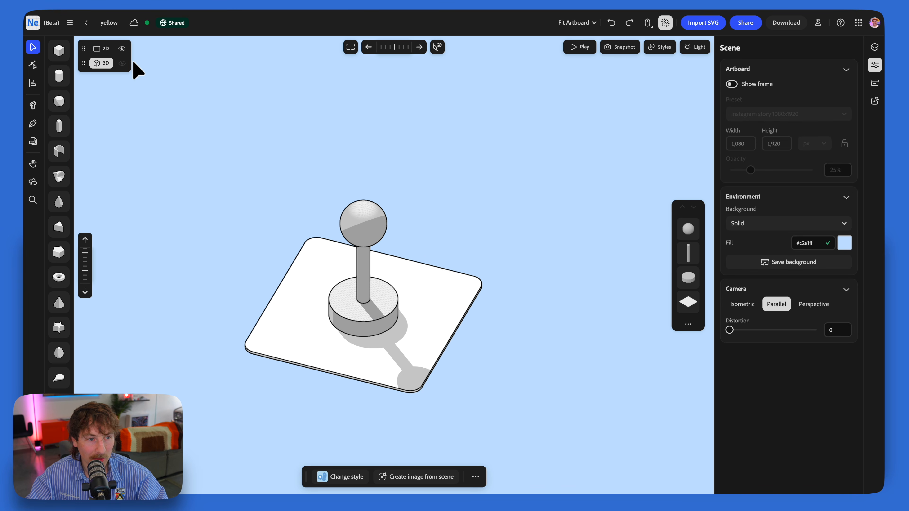
{"action": "left_click", "coordinate": [56, 283]}
{"action": "left_click", "coordinate": [362, 207]}
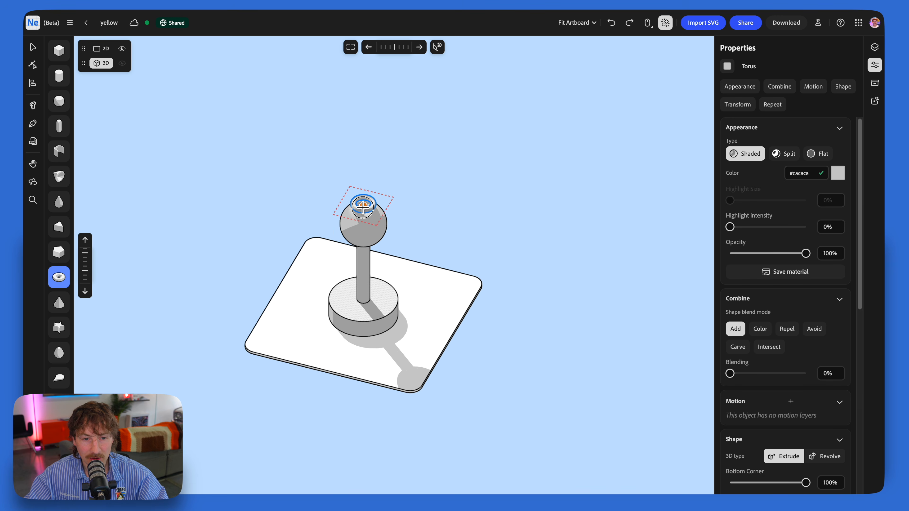
{"action": "left_click_drag", "start_coordinate": [420, 155], "coordinate": [548, 93]}
{"action": "right_click_drag", "start_coordinate": [386, 163], "coordinate": [392, 142]}
{"action": "right_click_drag", "start_coordinate": [369, 214], "coordinate": [369, 206]}
{"action": "left_click_drag", "start_coordinate": [361, 161], "coordinate": [361, 204]}
{"action": "right_click_drag", "start_coordinate": [361, 205], "coordinate": [384, 217]}
Step: Thin the torus into a slender ring by setting its Hole value to 14%
{"action": "scroll", "coordinate": [819, 297], "scroll_direction": "down", "scroll_amount": 10}
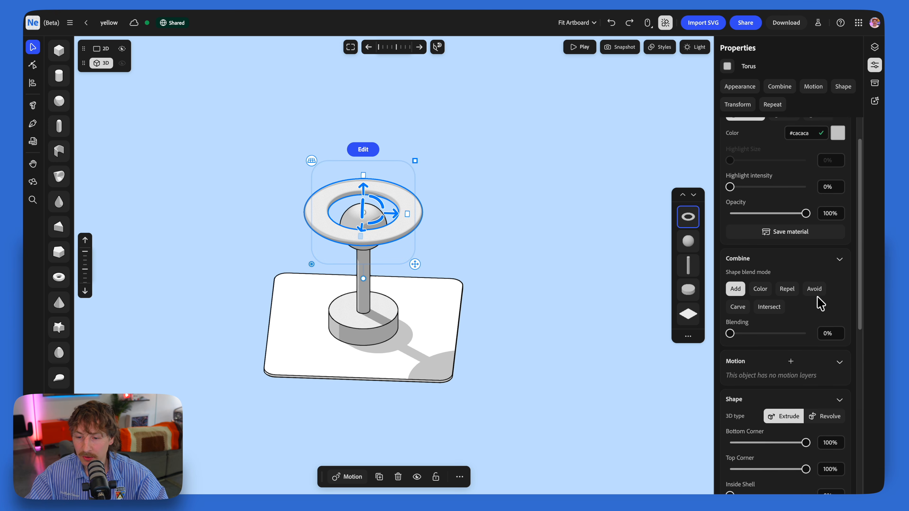
{"action": "left_click_drag", "start_coordinate": [761, 232], "coordinate": [743, 232]}
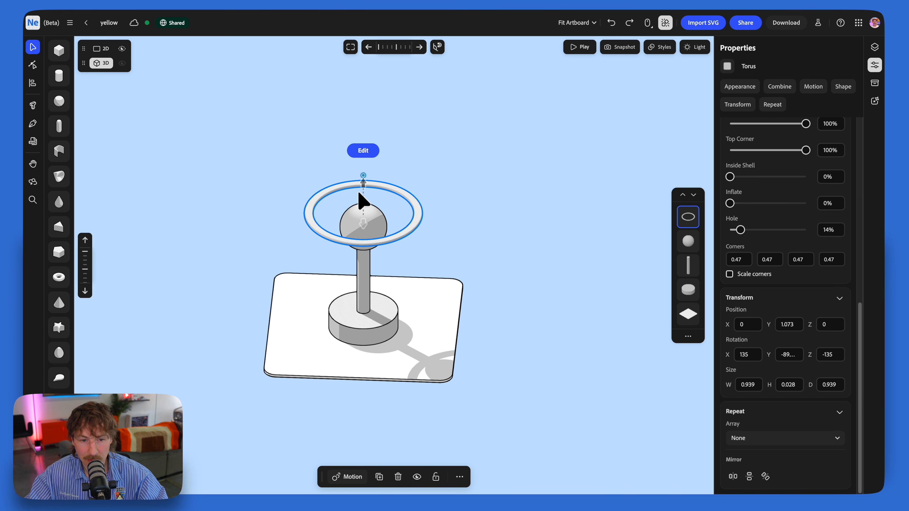
{"action": "right_click_drag", "start_coordinate": [358, 191], "coordinate": [376, 189]}
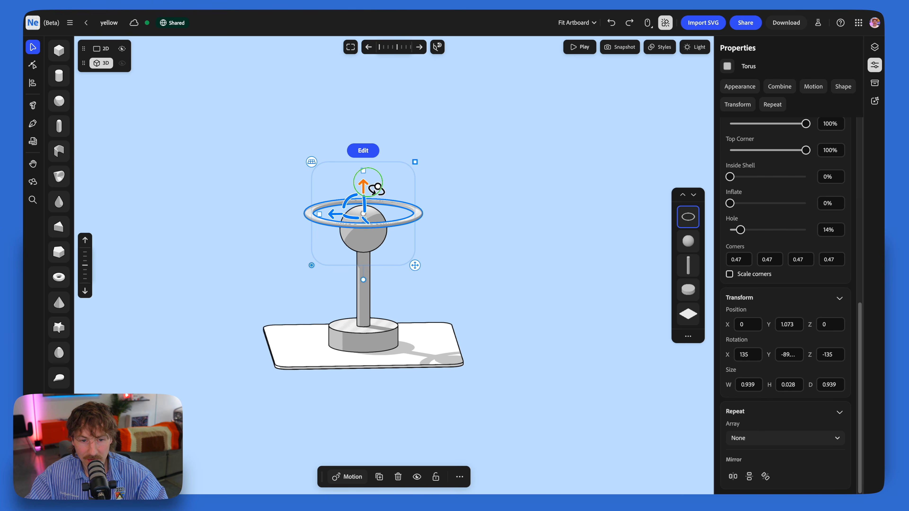
Step: Align the ring and the sphere to each other at their vertical centre
{"action": "left_click", "coordinate": [333, 234]}
{"action": "left_click", "coordinate": [376, 221]}
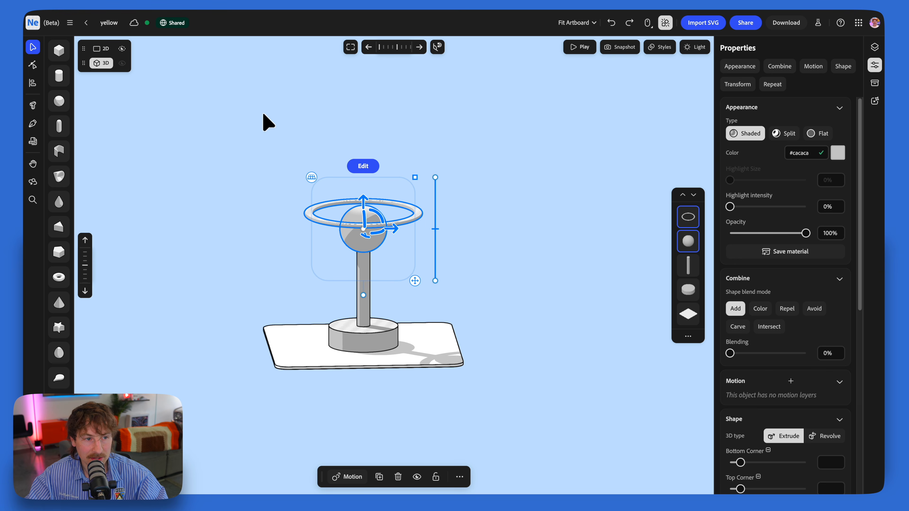
{"action": "left_click", "coordinate": [28, 86]}
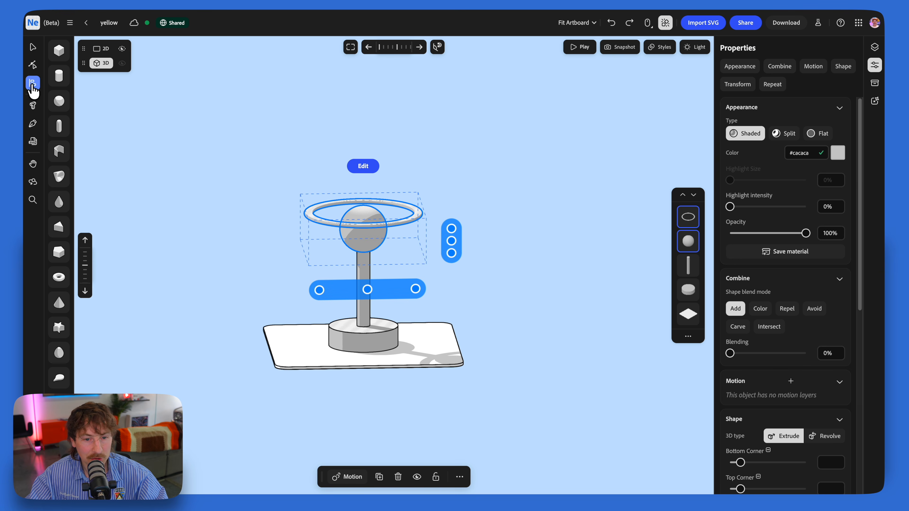
{"action": "left_click", "coordinate": [452, 242]}
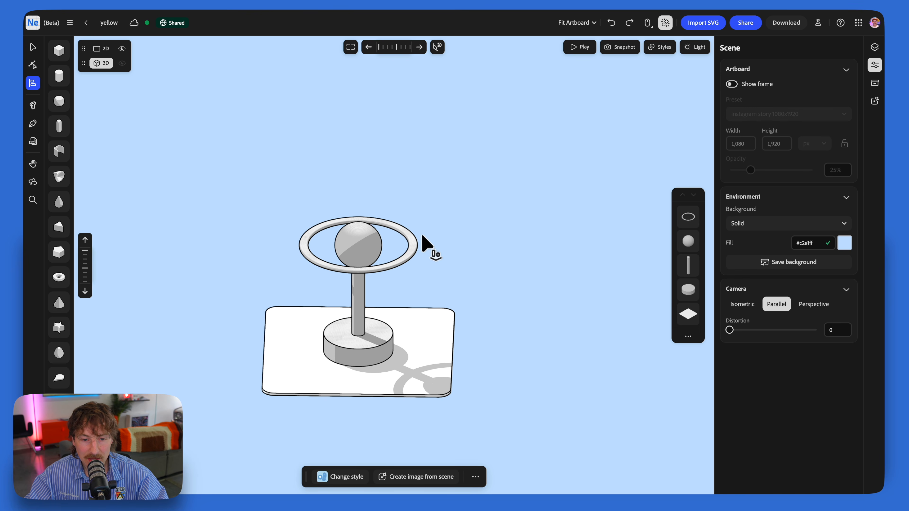
Step: Duplicate the horizontal ring twice and rotate the copies upright so they cross each other around the sphere
{"action": "left_click", "coordinate": [415, 252]}
{"action": "key", "text": "v"}
{"action": "left_click_drag", "start_coordinate": [380, 233], "coordinate": [400, 201]}
{"action": "key", "text": "super+d"}
{"action": "right_click_drag", "start_coordinate": [411, 211], "coordinate": [378, 222]}
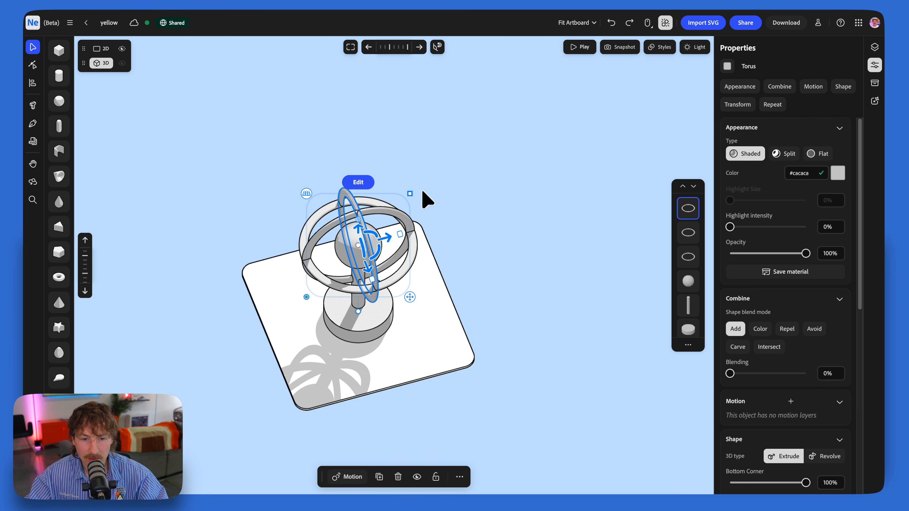
Step: Scale up the upright rings to different sizes so they nest around the horizontal ring
{"action": "mouse_move", "coordinate": [412, 199]}
{"action": "left_mouse_down"}
{"action": "mouse_move", "coordinate": [398, 215]}
{"action": "mouse_move", "coordinate": [413, 188]}
{"action": "left_mouse_up"}
{"action": "left_click", "coordinate": [394, 211]}
{"action": "right_click_drag", "start_coordinate": [389, 206], "coordinate": [465, 196]}
Step: Raise the three rings, the sphere and the post together above the base
{"action": "left_click_drag", "start_coordinate": [289, 147], "coordinate": [513, 267]}
{"action": "left_click_drag", "start_coordinate": [407, 208], "coordinate": [406, 175]}
{"action": "left_click", "coordinate": [523, 224]}
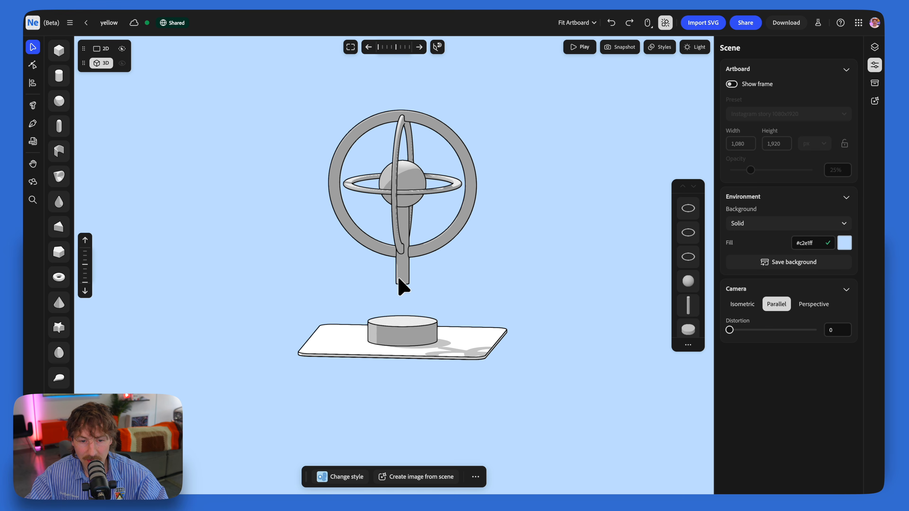
Step: Stretch the post down to meet the base and widen the base cylinder
{"action": "left_click", "coordinate": [400, 275]}
{"action": "right_click_drag", "start_coordinate": [407, 270], "coordinate": [412, 265]}
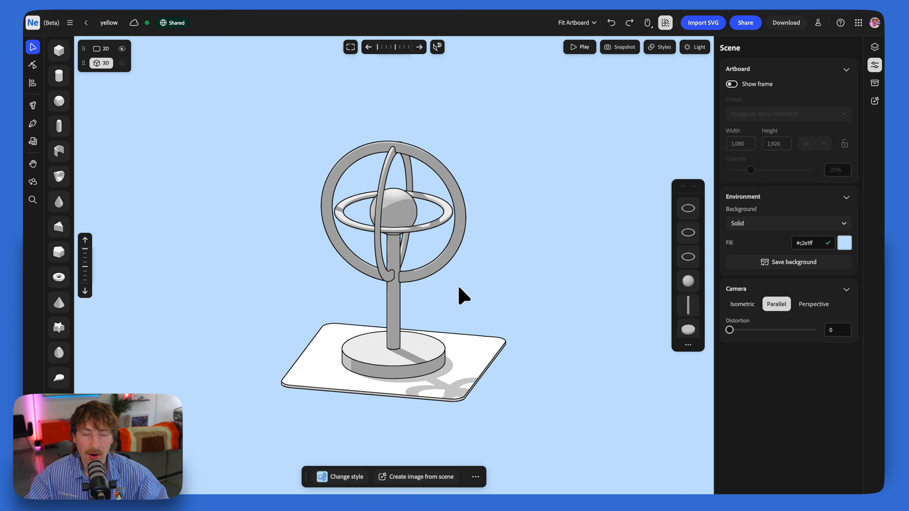
{"action": "right_click_drag", "start_coordinate": [469, 287], "coordinate": [498, 276]}
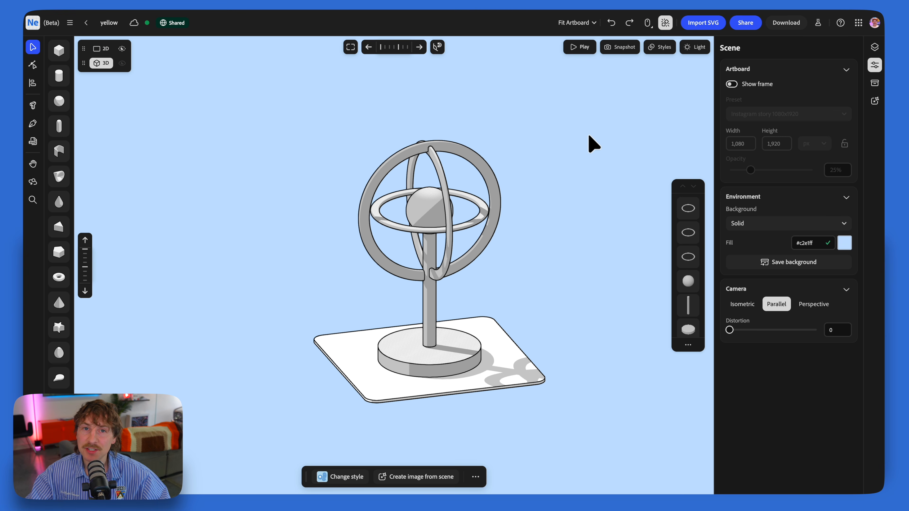
Step: Apply the saved red material to the post and the saved Blue material to the base cylinder
{"action": "left_click", "coordinate": [875, 85]}
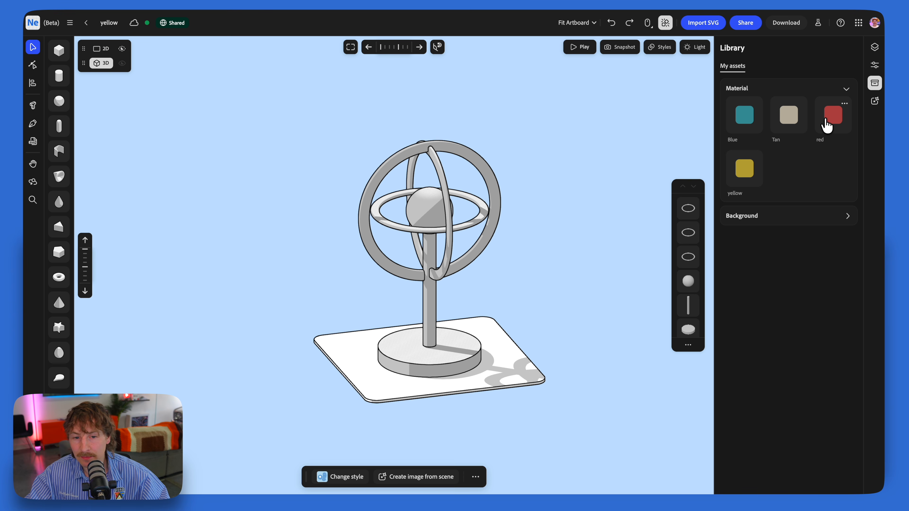
{"action": "left_click", "coordinate": [845, 104]}
{"action": "left_click", "coordinate": [851, 121]}
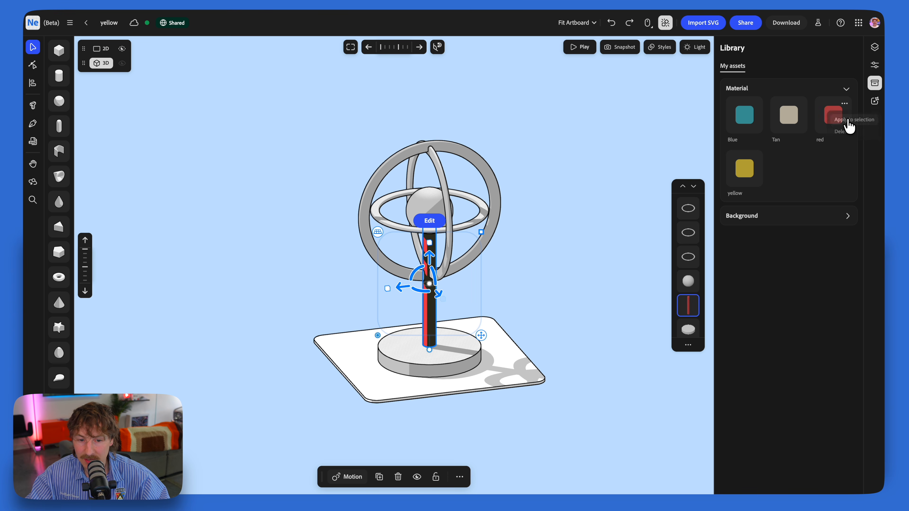
{"action": "left_click", "coordinate": [461, 357]}
{"action": "left_click", "coordinate": [756, 105]}
{"action": "left_click", "coordinate": [762, 121]}
Step: Apply the saved yellow material to the central sphere
{"action": "left_click", "coordinate": [428, 219]}
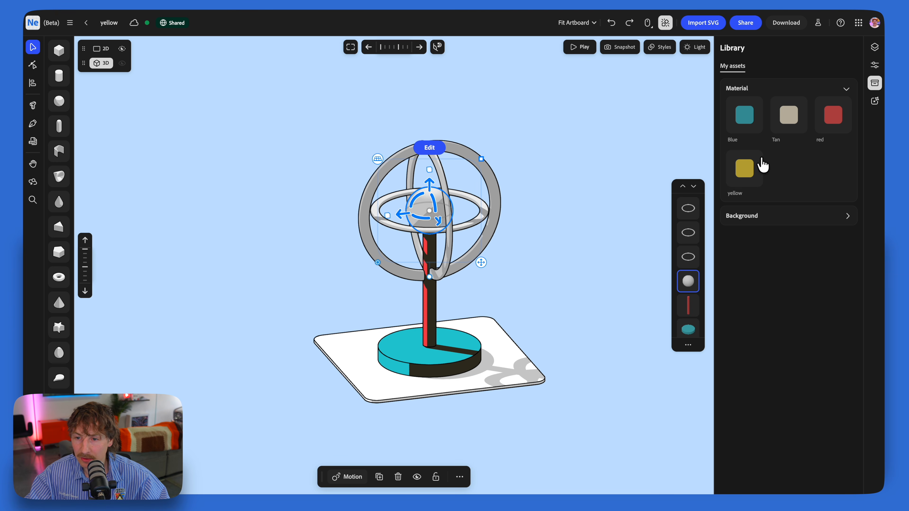
{"action": "left_click", "coordinate": [759, 175]}
{"action": "left_click", "coordinate": [490, 269]}
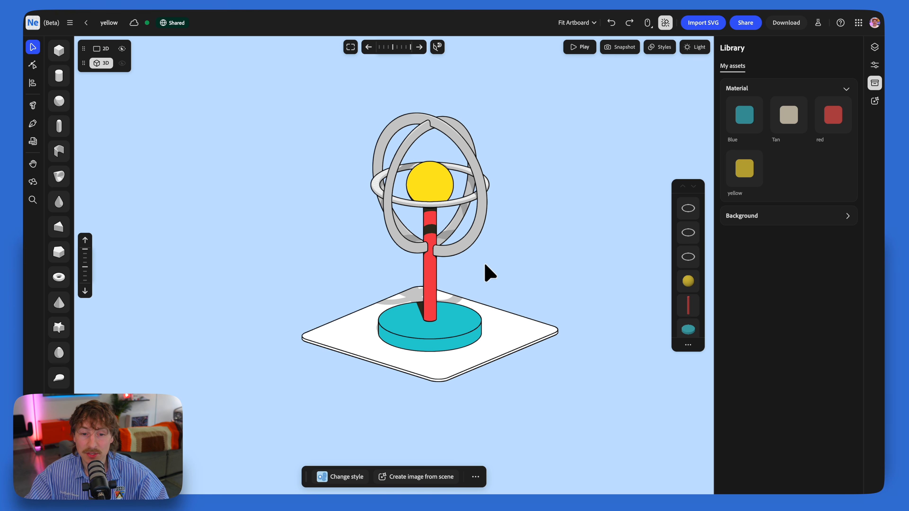
Step: Copy the red appearance of the post onto all three rings
{"action": "left_click", "coordinate": [433, 284]}
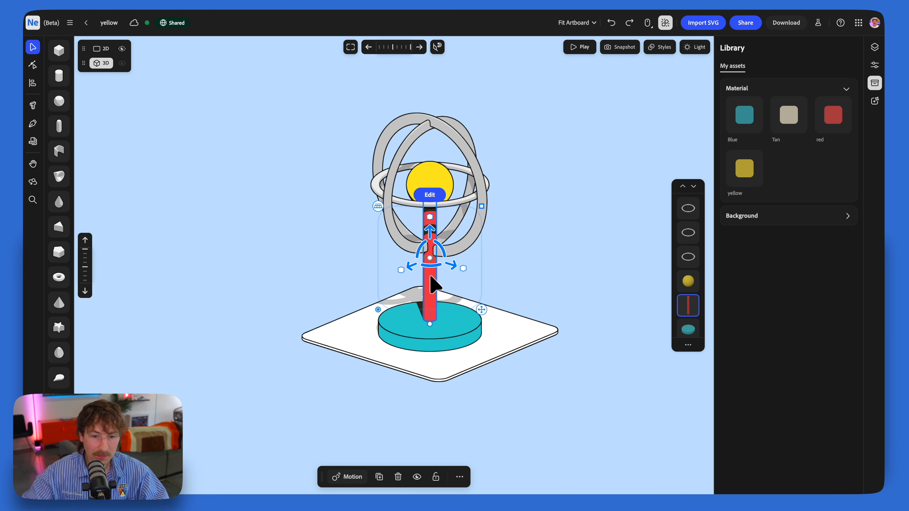
{"action": "left_click", "coordinate": [426, 104]}
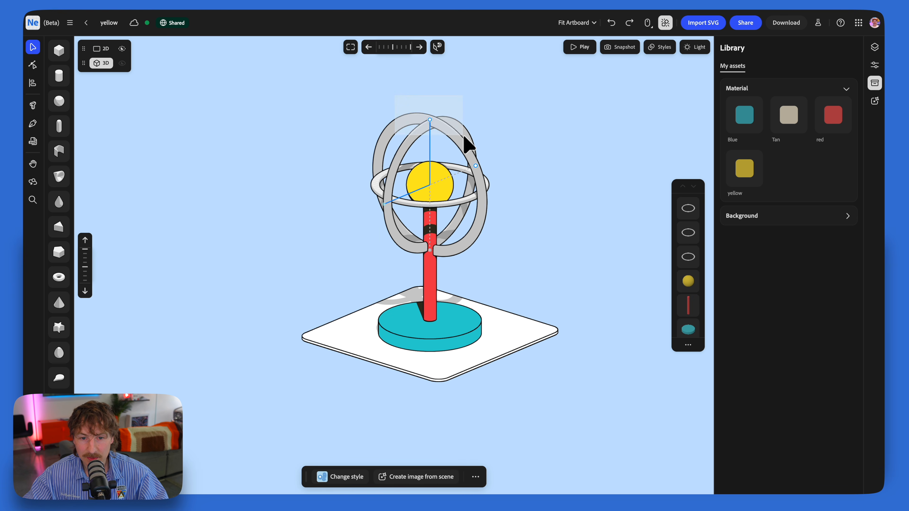
{"action": "left_click", "coordinate": [472, 143]}
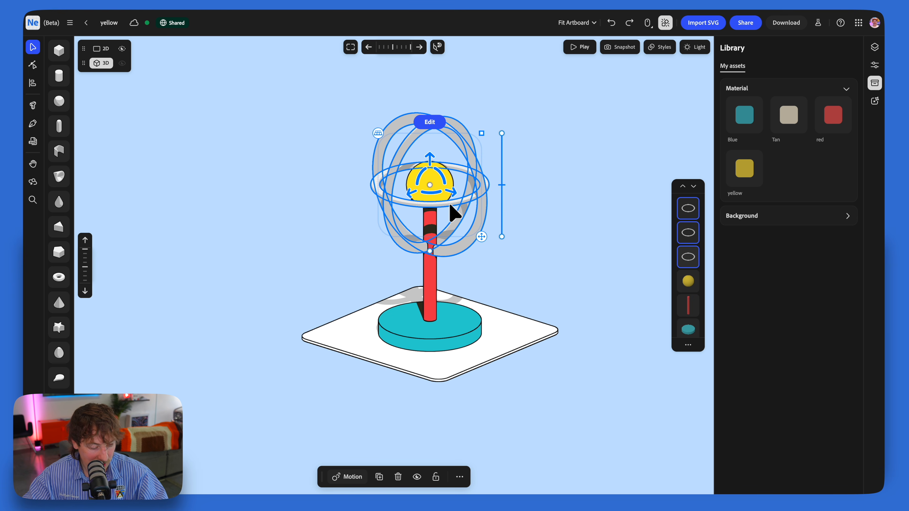
{"action": "key", "text": "alt+super+v"}
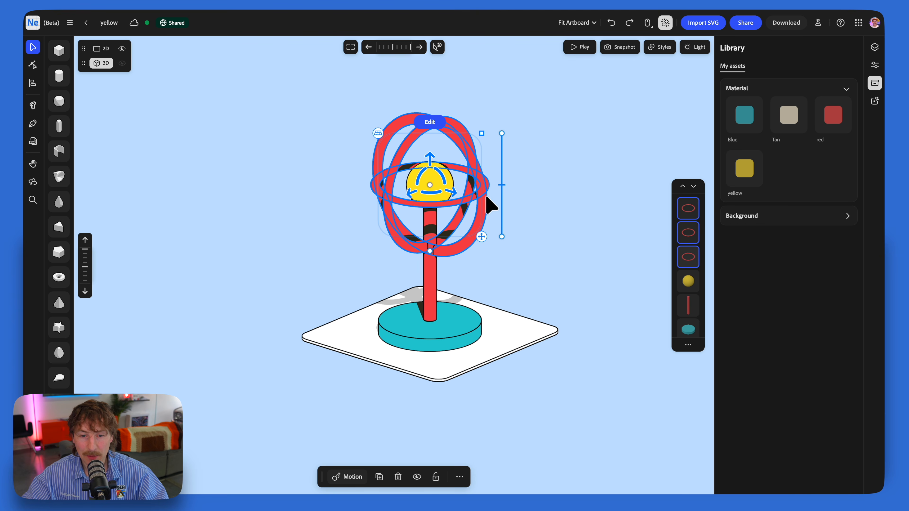
{"action": "left_click", "coordinate": [534, 192]}
{"action": "mouse_move", "coordinate": [455, 209]}
{"action": "right_mouse_down"}
{"action": "mouse_move", "coordinate": [487, 205]}
{"action": "mouse_move", "coordinate": [503, 182]}
{"action": "mouse_move", "coordinate": [473, 219]}
{"action": "mouse_move", "coordinate": [504, 217]}
{"action": "mouse_move", "coordinate": [465, 222]}
{"action": "right_mouse_up"}
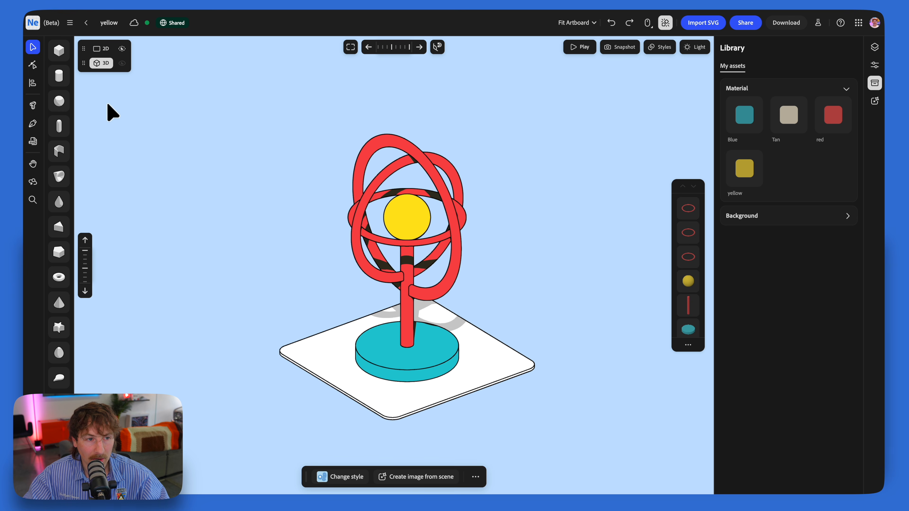
Step: Add a sphere in the Tan material on top of the outer ring and duplicate it to one side
{"action": "left_click", "coordinate": [59, 100]}
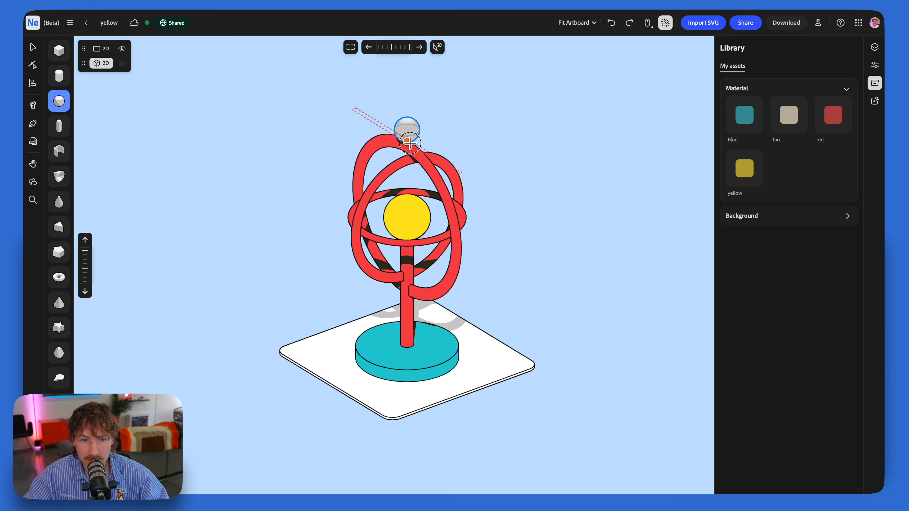
{"action": "left_click", "coordinate": [403, 137]}
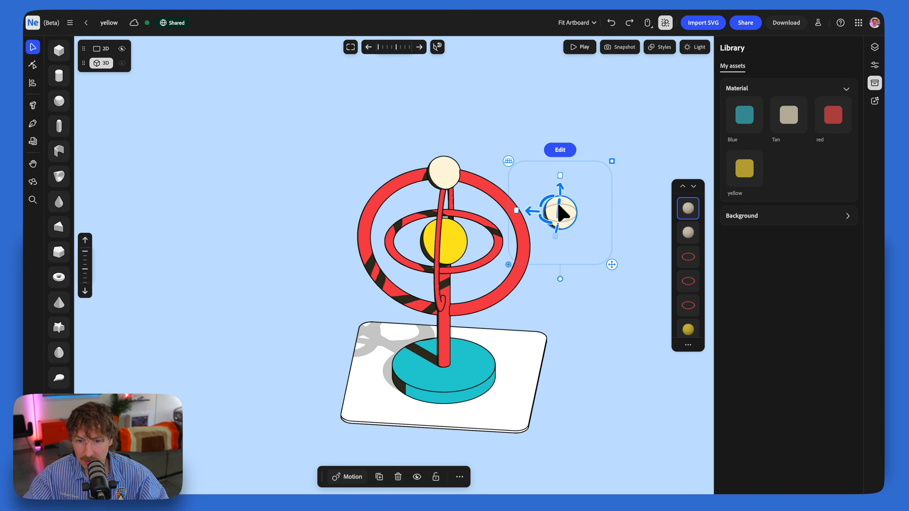
Step: Seat the duplicated sphere in the Blue material on the side of the middle ring and shrink the model down onto the platform
{"action": "left_click_drag", "start_coordinate": [533, 211], "coordinate": [502, 242]}
{"action": "right_click_drag", "start_coordinate": [501, 244], "coordinate": [450, 203]}
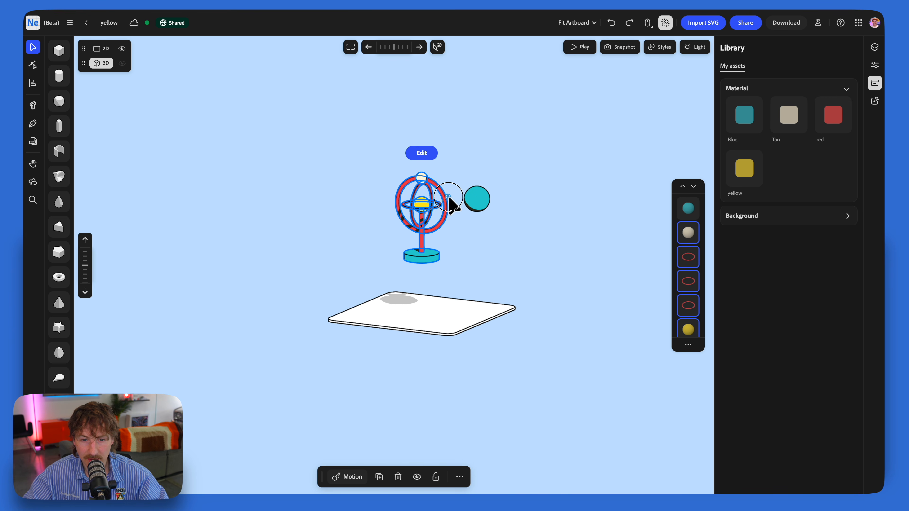
{"action": "left_click_drag", "start_coordinate": [423, 195], "coordinate": [444, 256]}
{"action": "scroll", "coordinate": [442, 250], "scroll_direction": "up", "scroll_amount": 5}
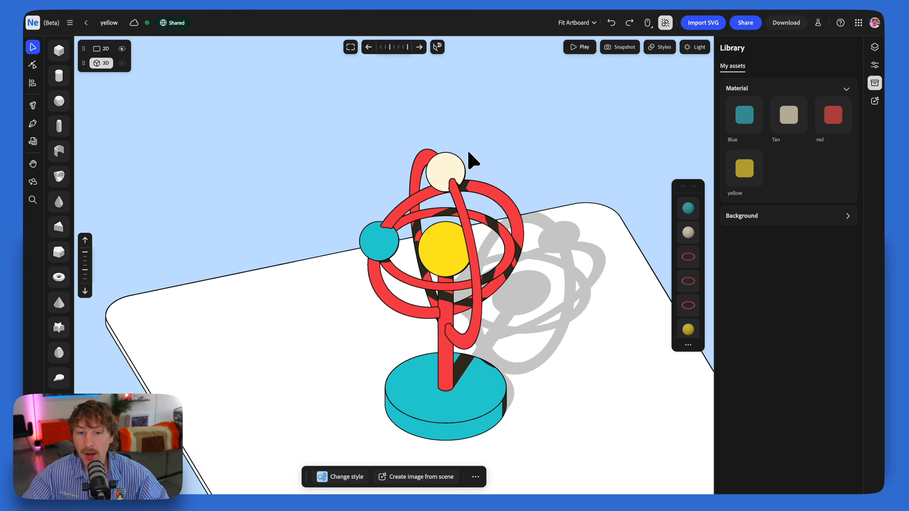
Step: Group the tan sphere with its ring, and group the blue sphere with the ring it sits on
{"action": "left_click", "coordinate": [457, 165]}
{"action": "left_click", "coordinate": [464, 217]}
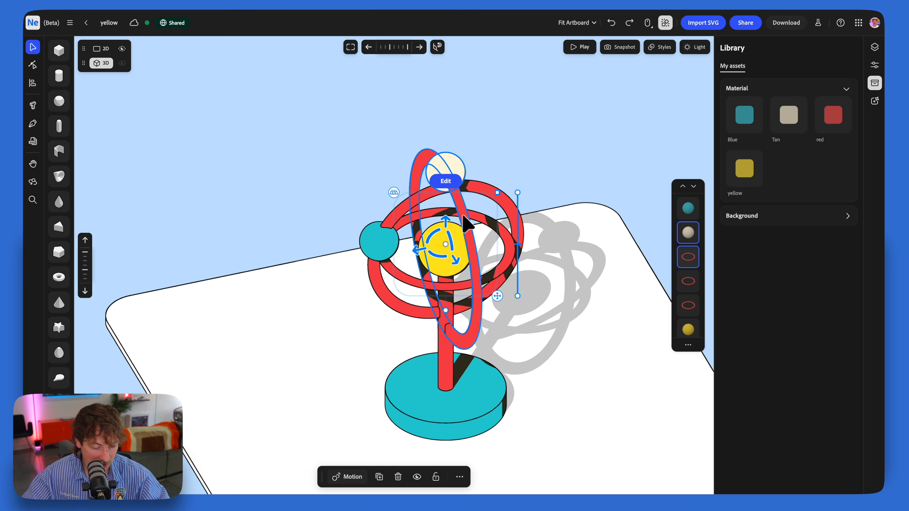
{"action": "left_click", "coordinate": [391, 245]}
{"action": "left_click", "coordinate": [400, 207]}
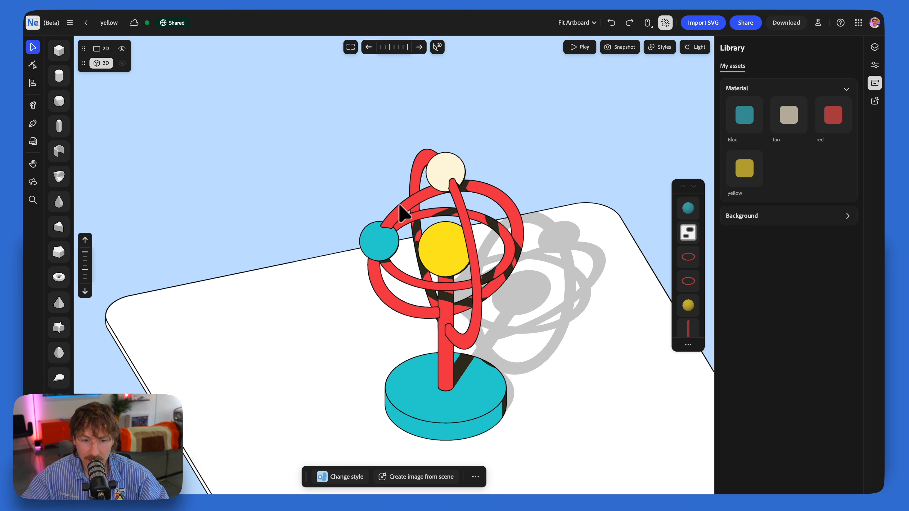
{"action": "left_click", "coordinate": [401, 207]}
{"action": "left_click", "coordinate": [391, 236], "text": "shift"}
{"action": "key", "text": "super+g"}
Step: Add motion to the horizontal ring and to the ring-and-sphere groups
{"action": "right_click_drag", "start_coordinate": [445, 291], "coordinate": [500, 294]}
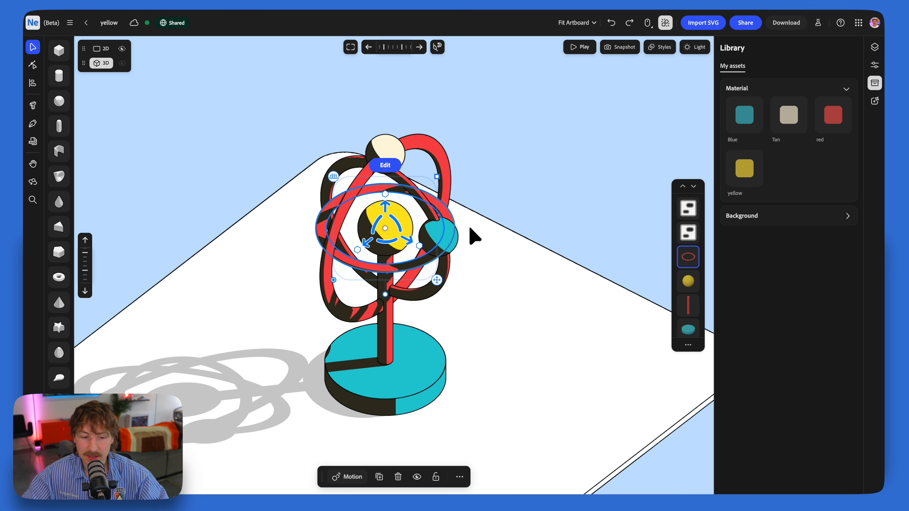
{"action": "left_click", "coordinate": [351, 477]}
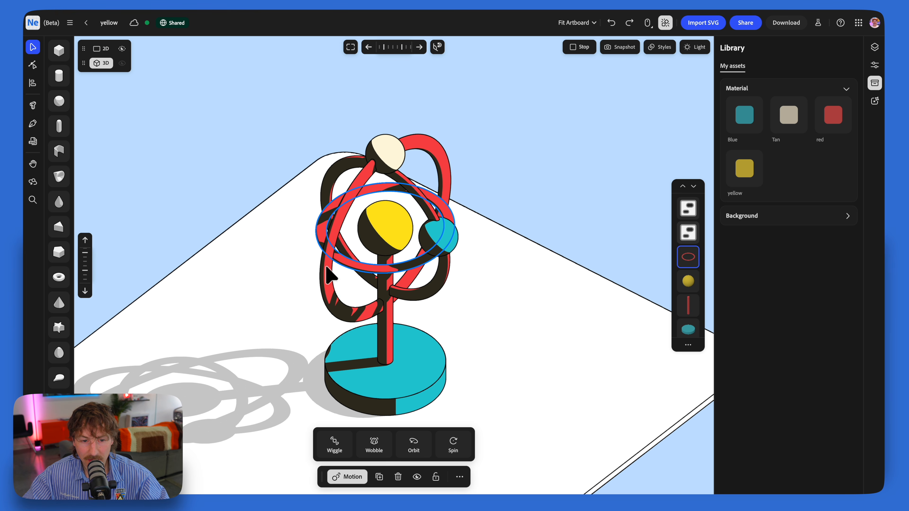
{"action": "left_click", "coordinate": [331, 275]}
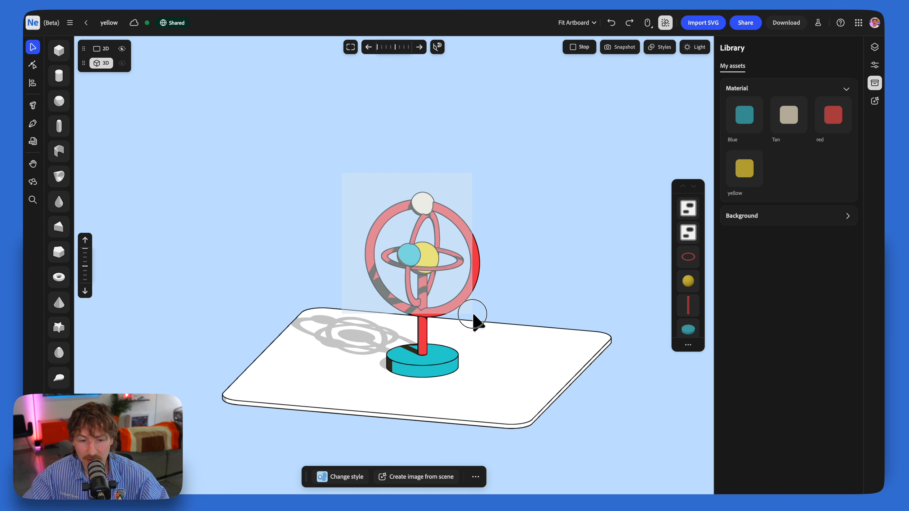
Step: Group the rings, spheres and post together, leaving out the base cylinder and the platform
{"action": "left_click_drag", "start_coordinate": [474, 315], "coordinate": [474, 316]}
{"action": "left_click", "coordinate": [544, 276]}
{"action": "right_click_drag", "start_coordinate": [544, 276], "coordinate": [548, 268]}
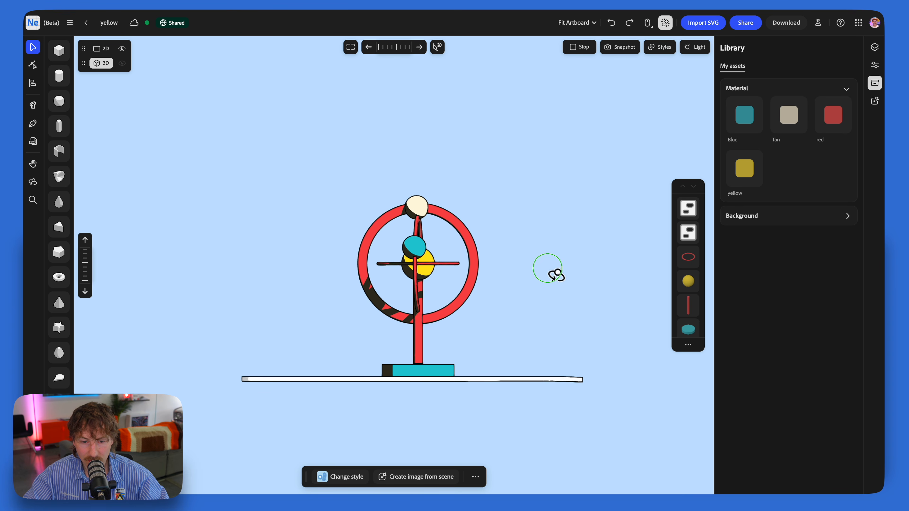
{"action": "left_click_drag", "start_coordinate": [463, 322], "coordinate": [472, 332]}
{"action": "key", "text": "ctrl+g"}
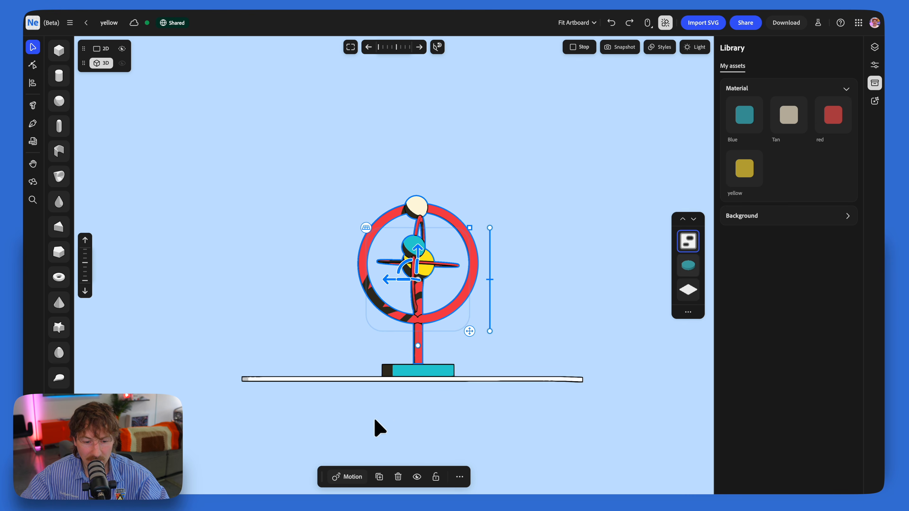
Step: Apply the Spin motion to the group of rings and post, and combine it with the base cylinder into one smaller model
{"action": "left_click", "coordinate": [354, 477]}
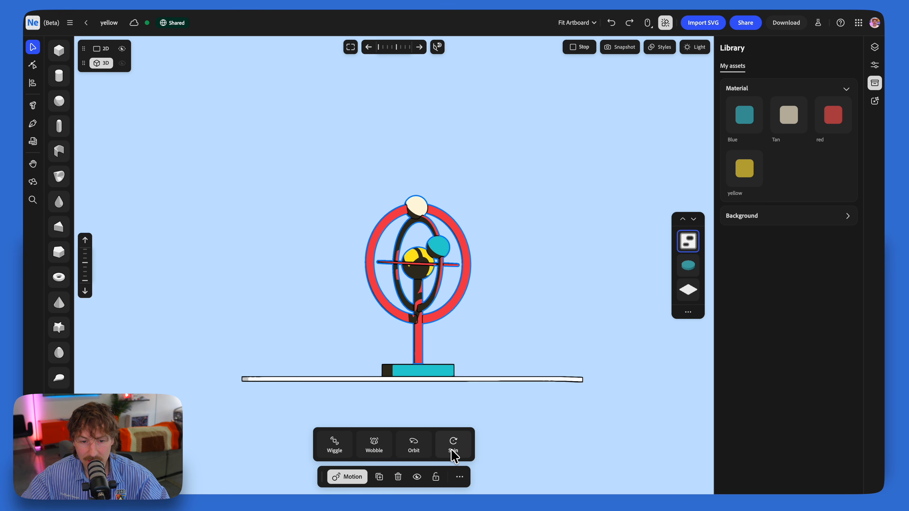
{"action": "left_click", "coordinate": [453, 444]}
{"action": "right_click_drag", "start_coordinate": [448, 259], "coordinate": [436, 253]}
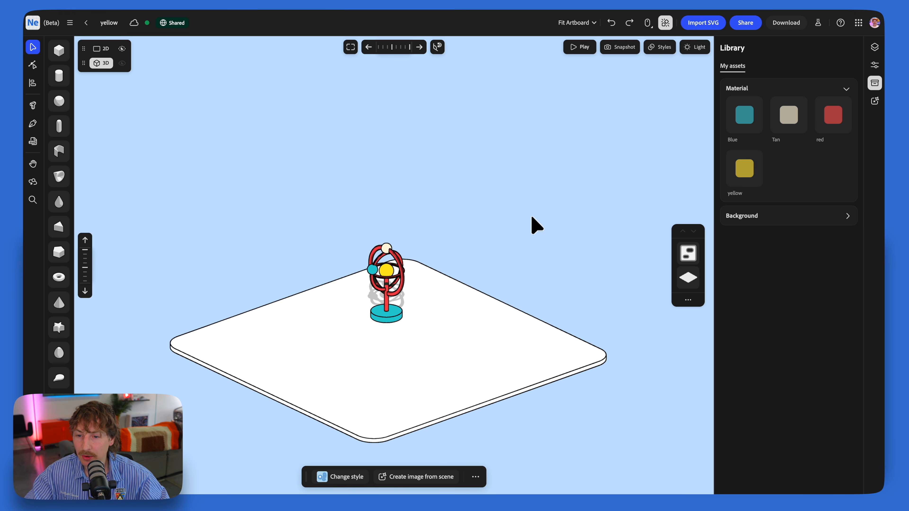
Step: Apply the saved Grey background to the scene and the saved Tan material to the platform
{"action": "left_click", "coordinate": [847, 216]}
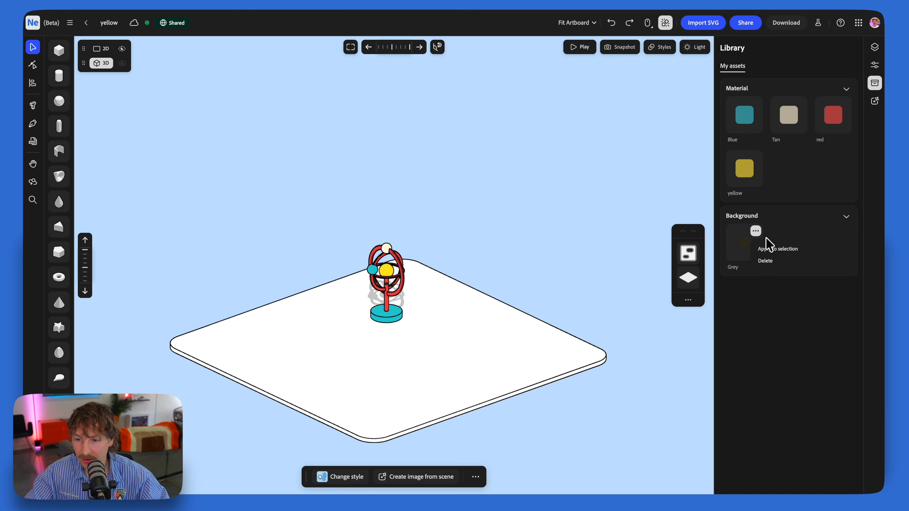
{"action": "left_click", "coordinate": [773, 255]}
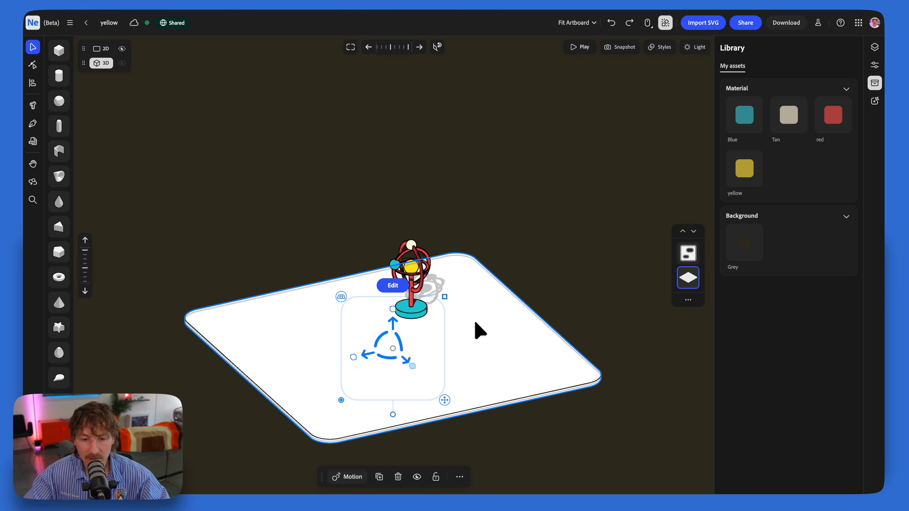
{"action": "left_click", "coordinate": [801, 104]}
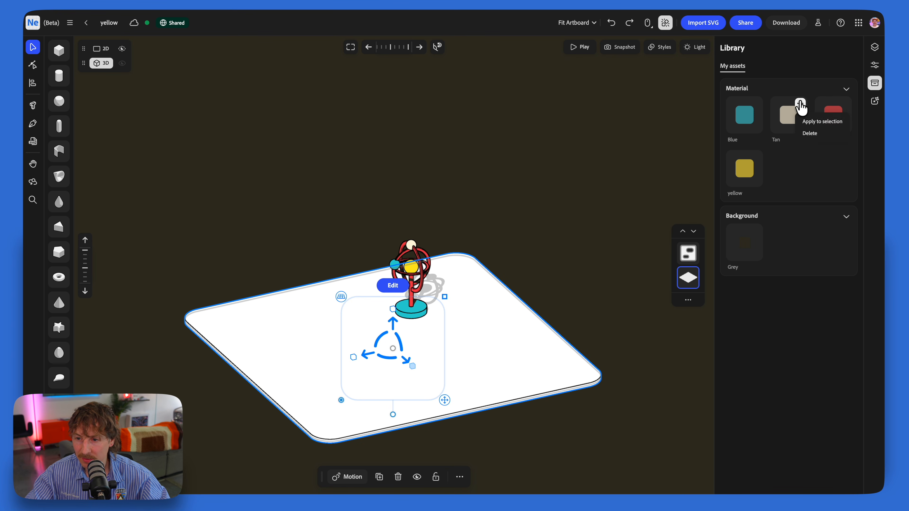
{"action": "left_click", "coordinate": [810, 124]}
Step: Set the scene camera to Isometric and rotate the model and platform together so the platform faces straight forward
{"action": "left_click_drag", "start_coordinate": [543, 207], "coordinate": [469, 278]}
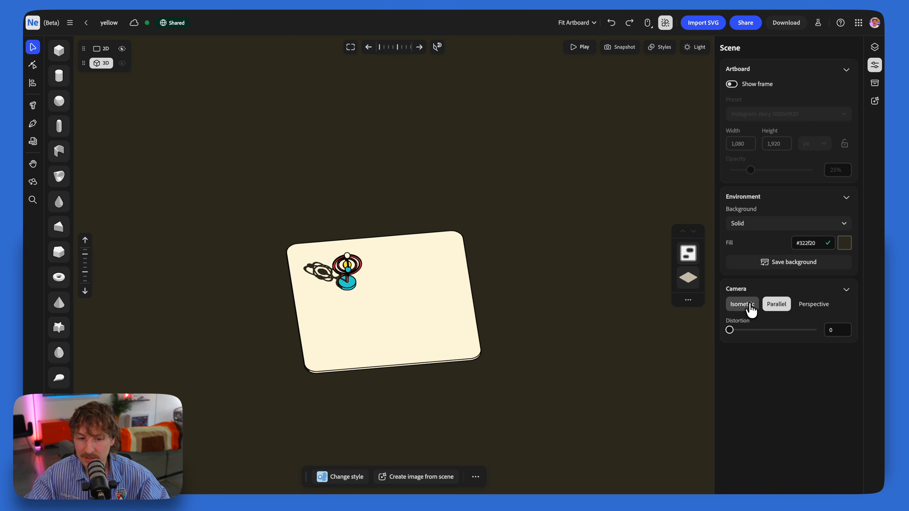
{"action": "left_click", "coordinate": [742, 304]}
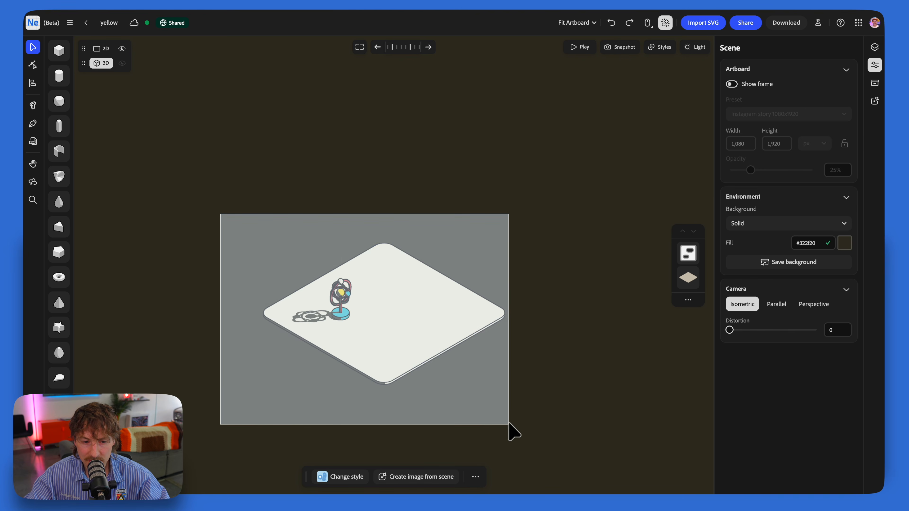
{"action": "left_click", "coordinate": [392, 310]}
{"action": "left_click_drag", "start_coordinate": [391, 309], "coordinate": [377, 313]}
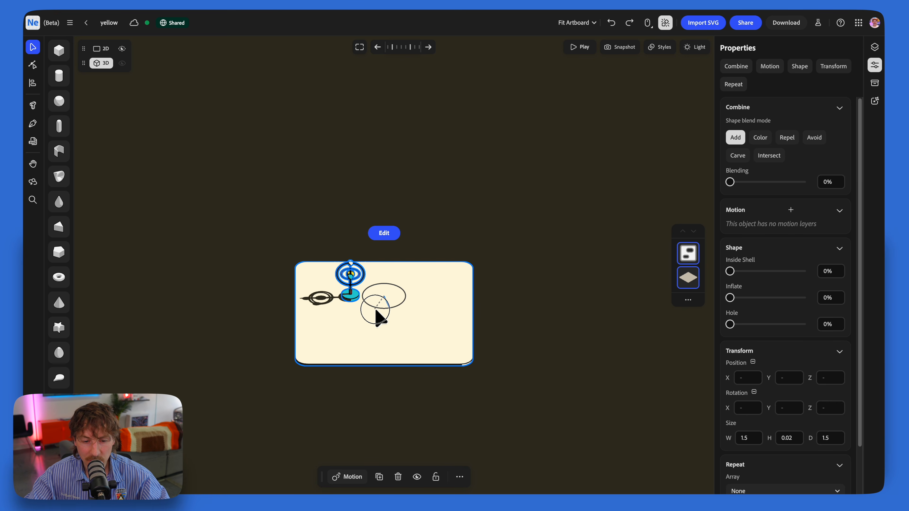
Step: Show the Instagram story 1080x1920 artboard frame and enlarge the platform until it extends beyond the frame's sides
{"action": "left_click", "coordinate": [497, 297]}
{"action": "left_click", "coordinate": [733, 84]}
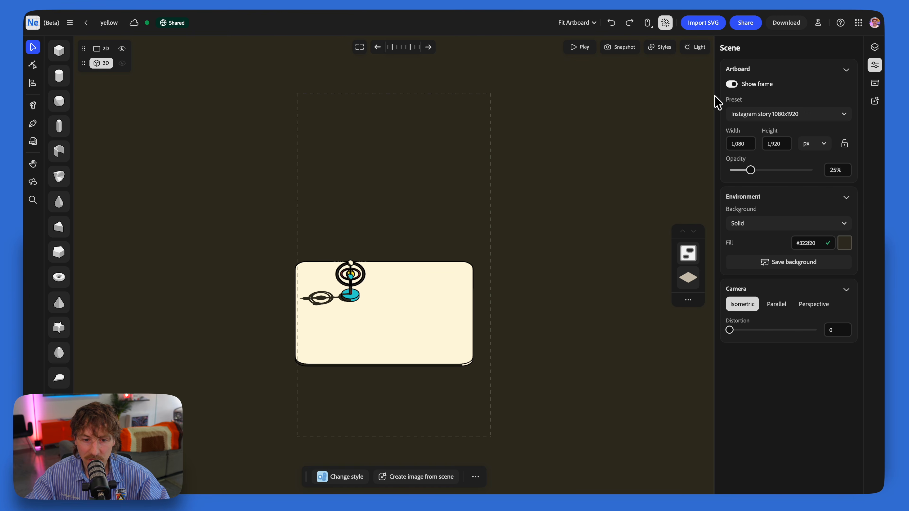
{"action": "left_click", "coordinate": [423, 288]}
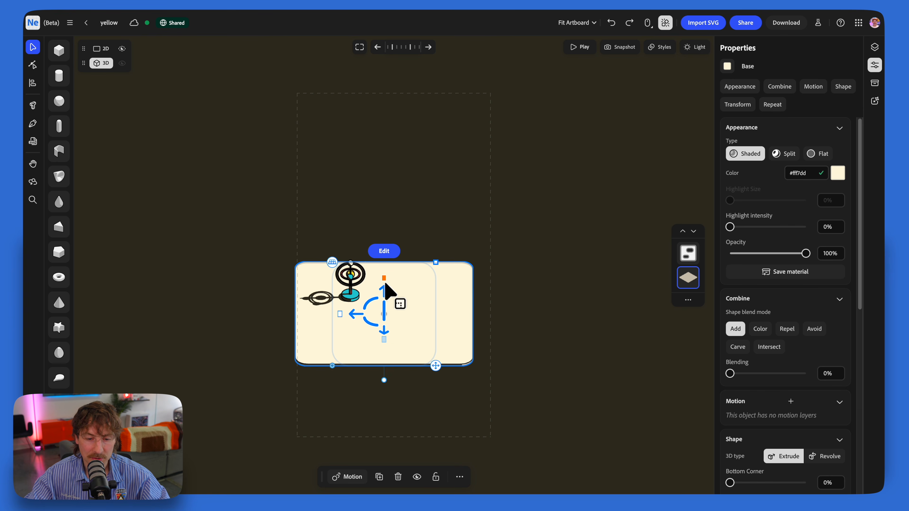
{"action": "left_click_drag", "start_coordinate": [386, 339], "coordinate": [272, 366]}
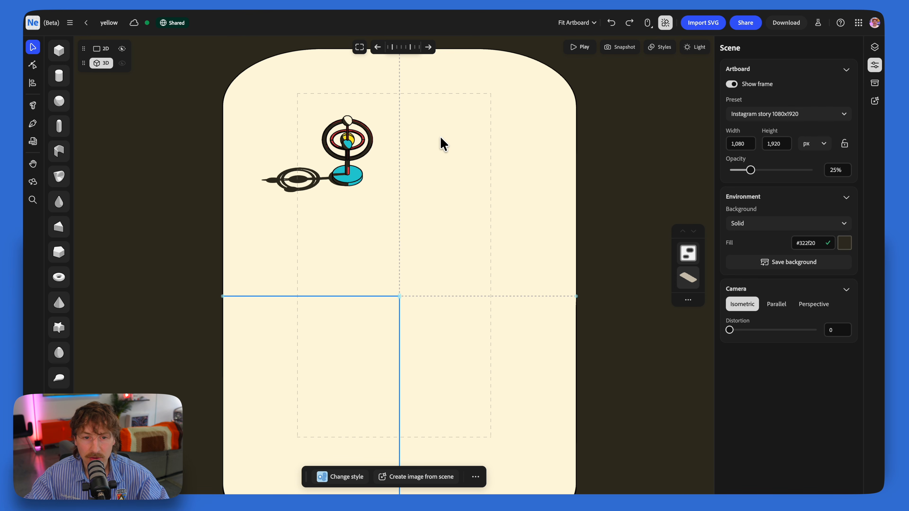
Step: Adjust the rotation of the scene light to shorten the model's shadow on the platform
{"action": "left_click", "coordinate": [690, 51]}
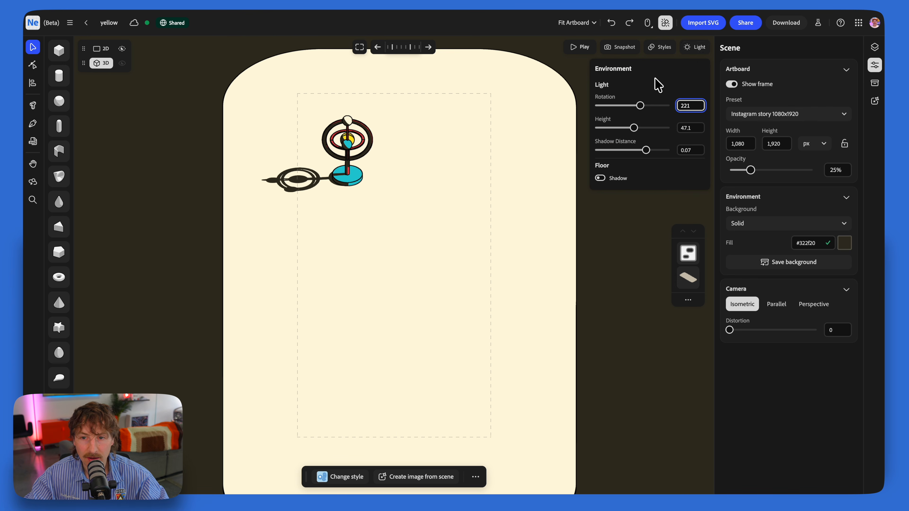
{"action": "left_click_drag", "start_coordinate": [640, 107], "coordinate": [607, 130]}
Step: Place a 3D text object at the centre of the platform, turned diagonally and enlarged to size 0.32
{"action": "left_click", "coordinate": [33, 105]}
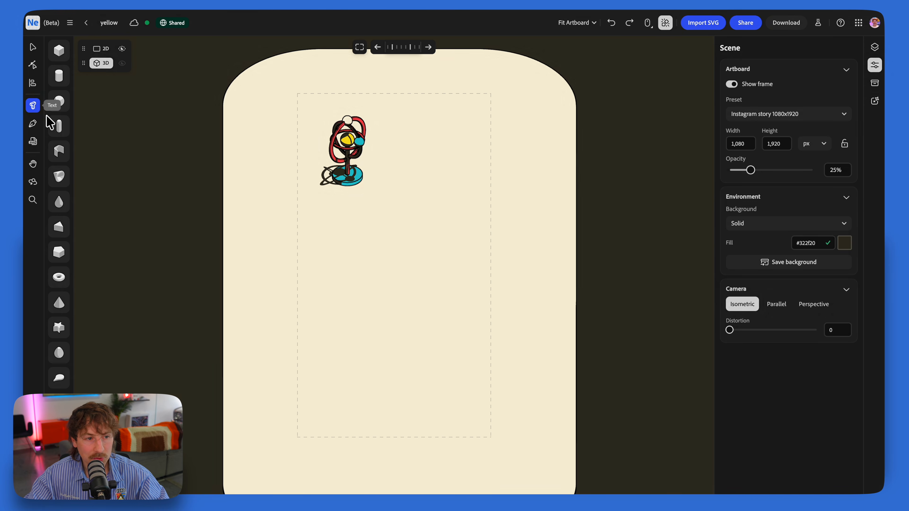
{"action": "left_click", "coordinate": [399, 296]}
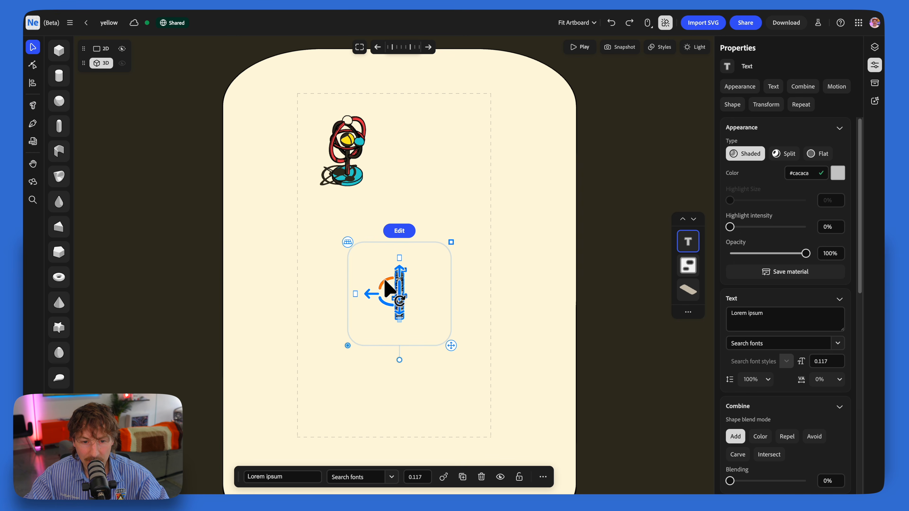
{"action": "left_click_drag", "start_coordinate": [388, 305], "coordinate": [408, 309]}
{"action": "left_click_drag", "start_coordinate": [449, 244], "coordinate": [495, 201]}
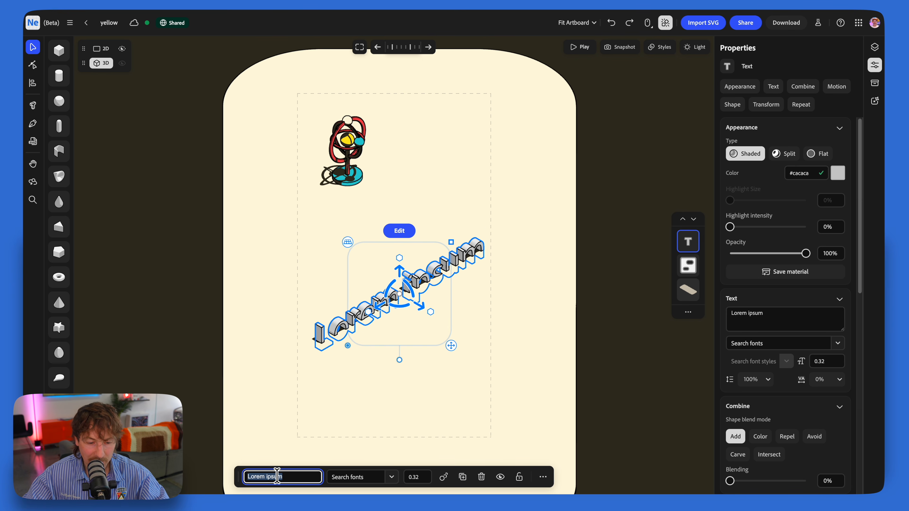
Step: Change the text to BLAST, enlarge it to size 0.483 and raise it so it stands on the platform
{"action": "type", "text": "BLAST"}
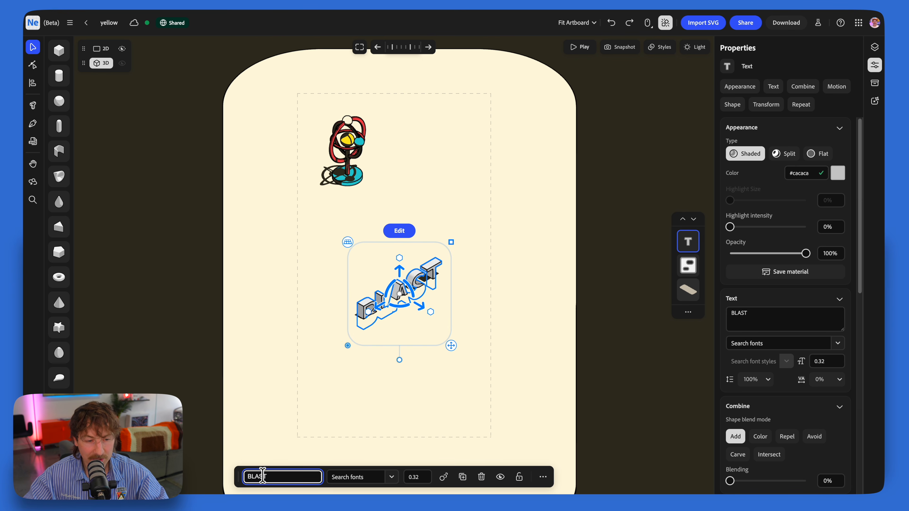
{"action": "left_click_drag", "start_coordinate": [452, 243], "coordinate": [464, 230]}
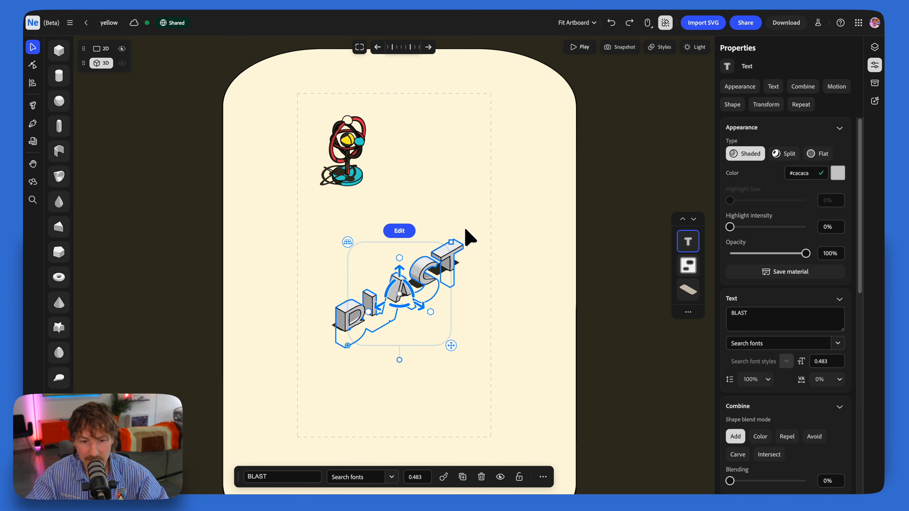
{"action": "left_click_drag", "start_coordinate": [400, 267], "coordinate": [399, 252]}
{"action": "left_click", "coordinate": [558, 177]}
{"action": "left_click", "coordinate": [669, 175]}
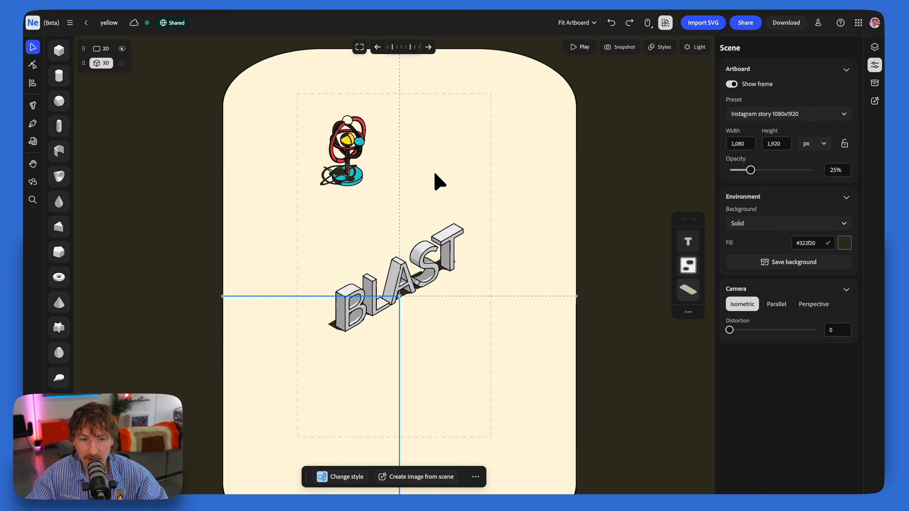
Step: Copy the red appearance of the model's ring onto the BLAST text
{"action": "left_click", "coordinate": [340, 167]}
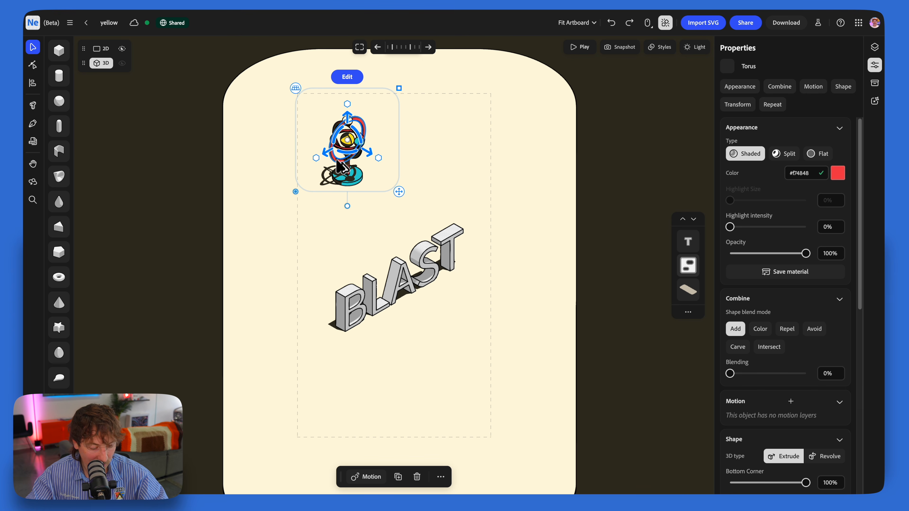
{"action": "left_click", "coordinate": [373, 300]}
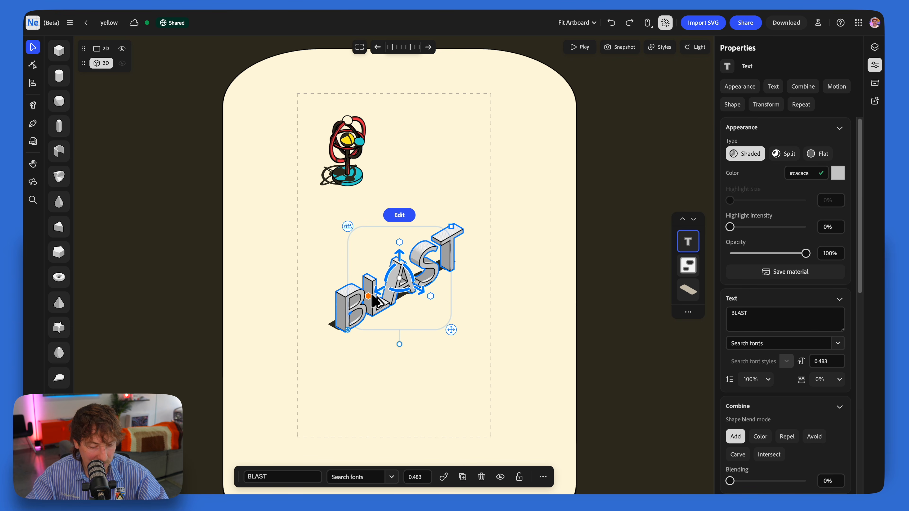
{"action": "key", "text": "alt+super+v"}
{"action": "key", "text": "Escape"}
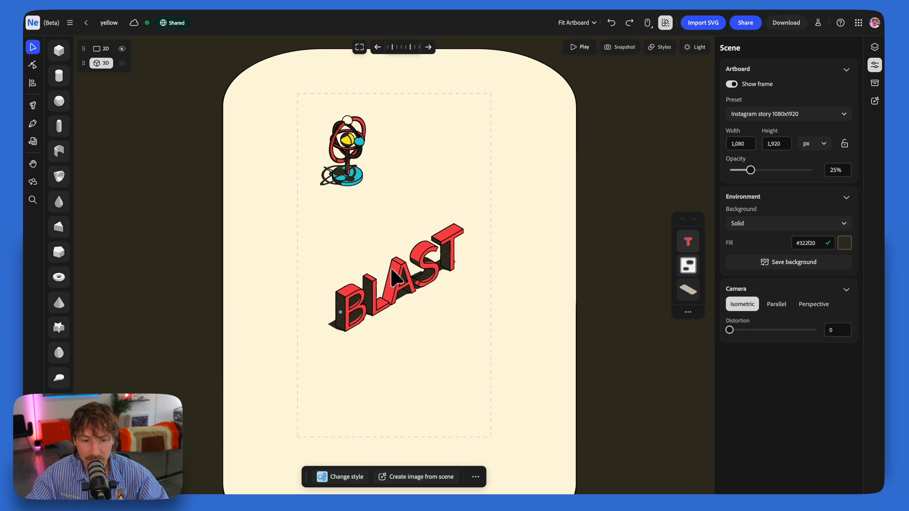
Step: Set the BLAST text in the Orbitron Black font and increase its extrusion depth
{"action": "left_click", "coordinate": [400, 279]}
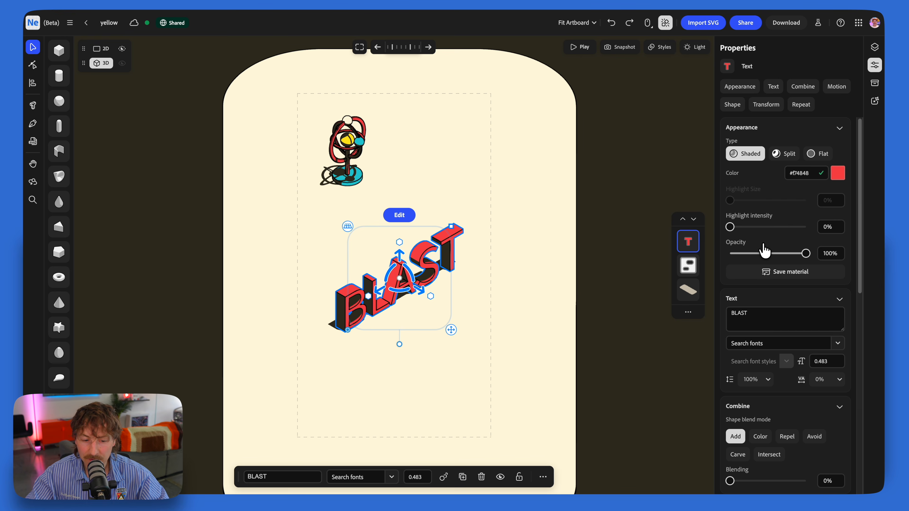
{"action": "left_click", "coordinate": [393, 478]}
{"action": "type", "text": "orb"}
{"action": "left_click", "coordinate": [242, 347]}
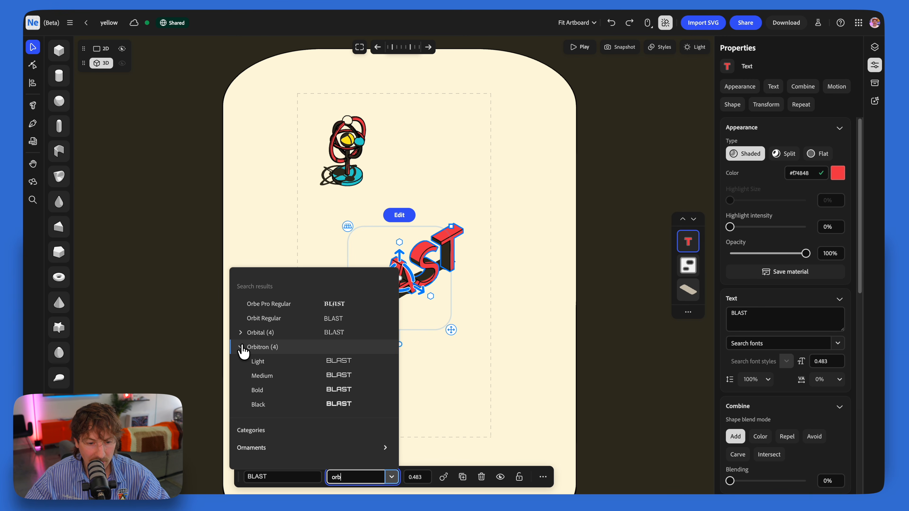
{"action": "left_click", "coordinate": [279, 405]}
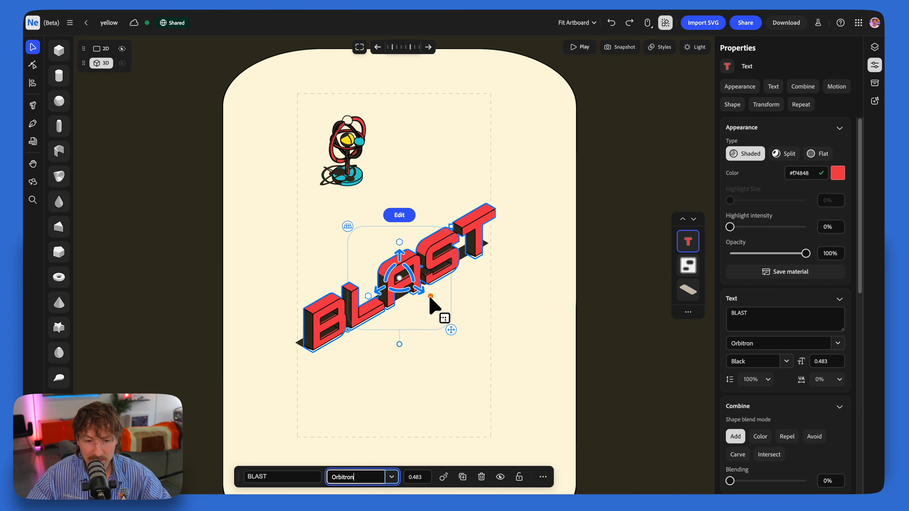
{"action": "left_click_drag", "start_coordinate": [452, 308], "coordinate": [486, 331]}
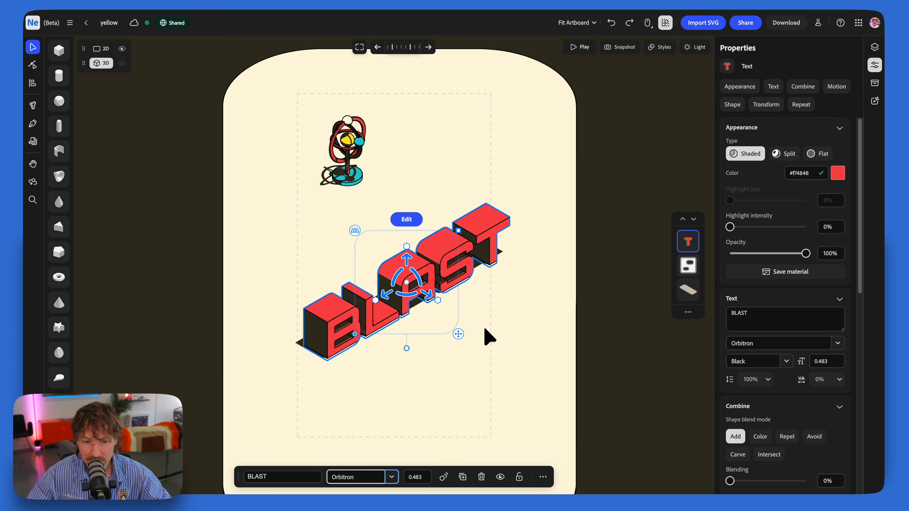
Step: Scale down the BLAST text, duplicate it, and place the copy in front of it at size 0.181
{"action": "left_click_drag", "start_coordinate": [460, 230], "coordinate": [412, 281]}
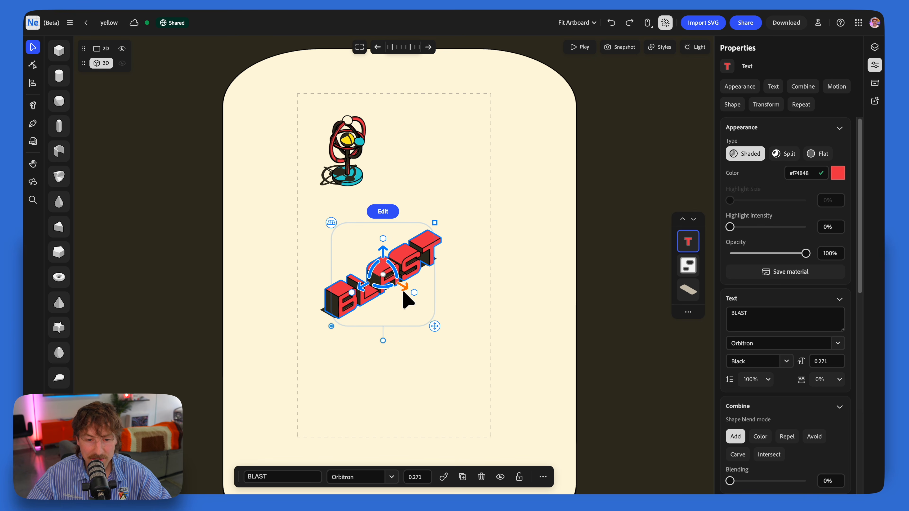
{"action": "key", "text": "super+d"}
{"action": "mouse_move", "coordinate": [405, 291]}
{"action": "left_mouse_down"}
{"action": "mouse_move", "coordinate": [432, 306]}
{"action": "mouse_move", "coordinate": [402, 269]}
{"action": "mouse_move", "coordinate": [412, 277]}
{"action": "left_mouse_up"}
{"action": "left_click_drag", "start_coordinate": [462, 261], "coordinate": [445, 270]}
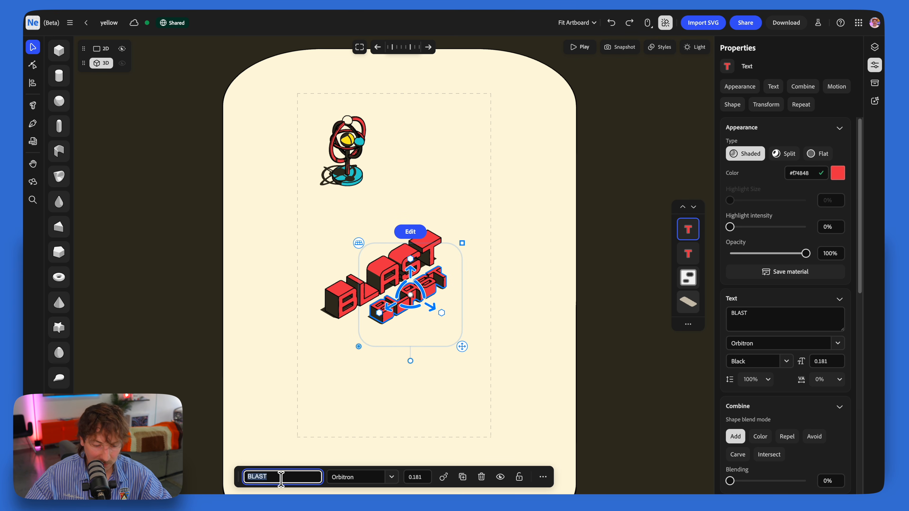
Step: Change the smaller duplicated text to OFF and copy the teal appearance of the armillary model's base onto it
{"action": "type", "text": "OFF"}
{"action": "key", "text": "Return"}
{"action": "left_click", "coordinate": [355, 186]}
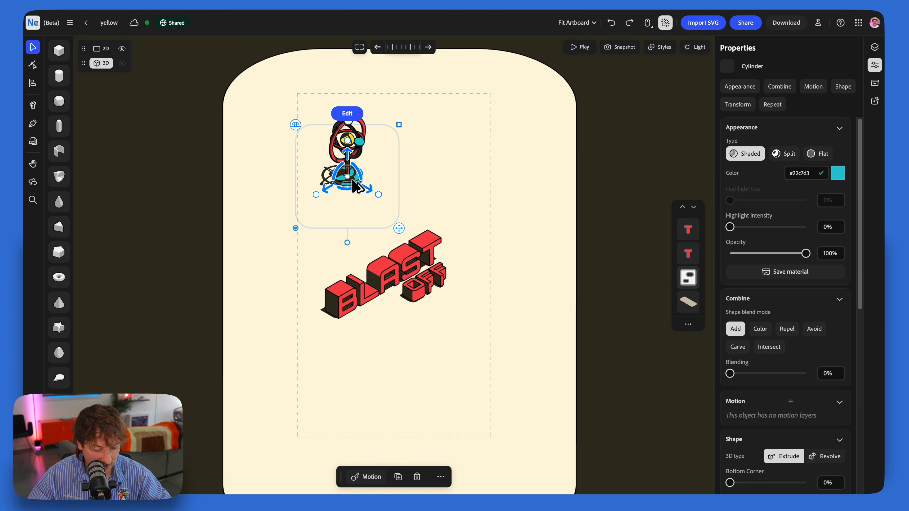
{"action": "left_click", "coordinate": [424, 296]}
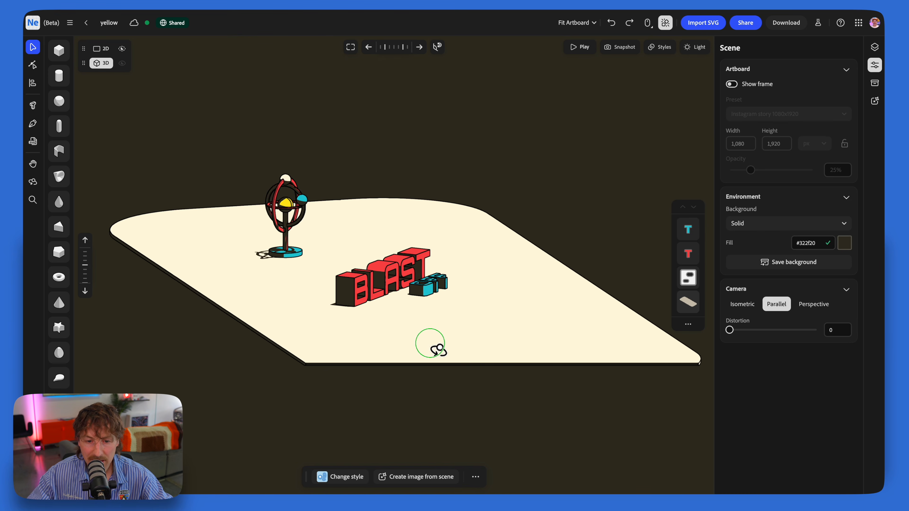
Step: Add an egg in front of the BLAST text, reshape it into a slimmer rocket body, and colour it cream #fff7dd
{"action": "right_click_drag", "start_coordinate": [436, 349], "coordinate": [429, 341]}
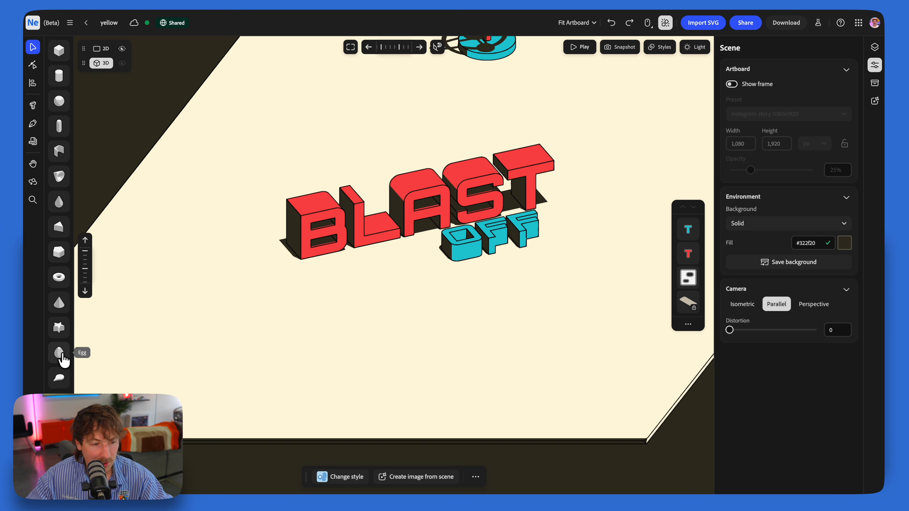
{"action": "left_click", "coordinate": [60, 358]}
{"action": "left_click", "coordinate": [316, 201]}
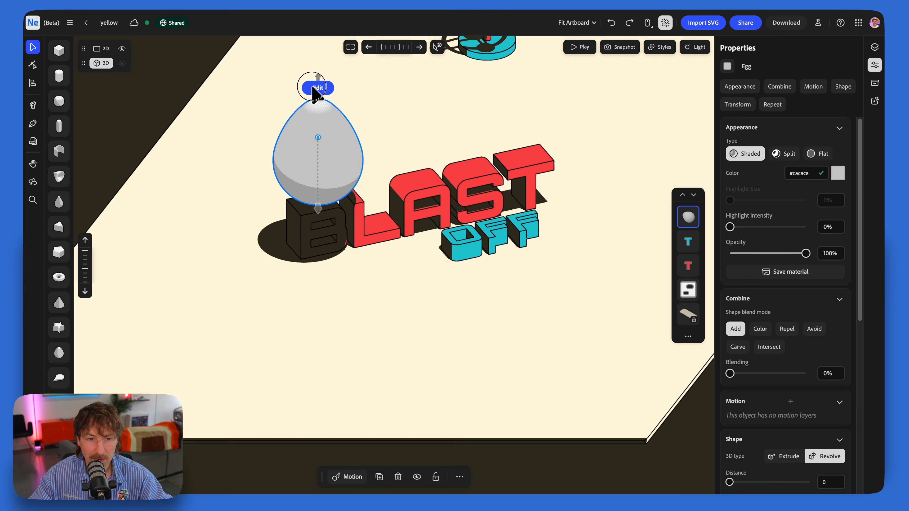
{"action": "double_click", "coordinate": [316, 115]}
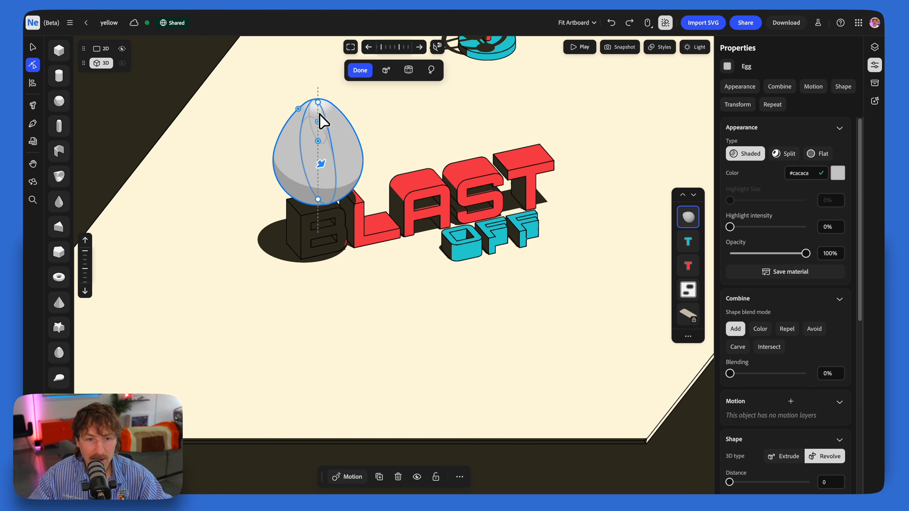
{"action": "mouse_move", "coordinate": [317, 122]}
{"action": "left_mouse_down"}
{"action": "mouse_move", "coordinate": [316, 114]}
{"action": "mouse_move", "coordinate": [318, 140]}
{"action": "mouse_move", "coordinate": [302, 125]}
{"action": "left_mouse_up"}
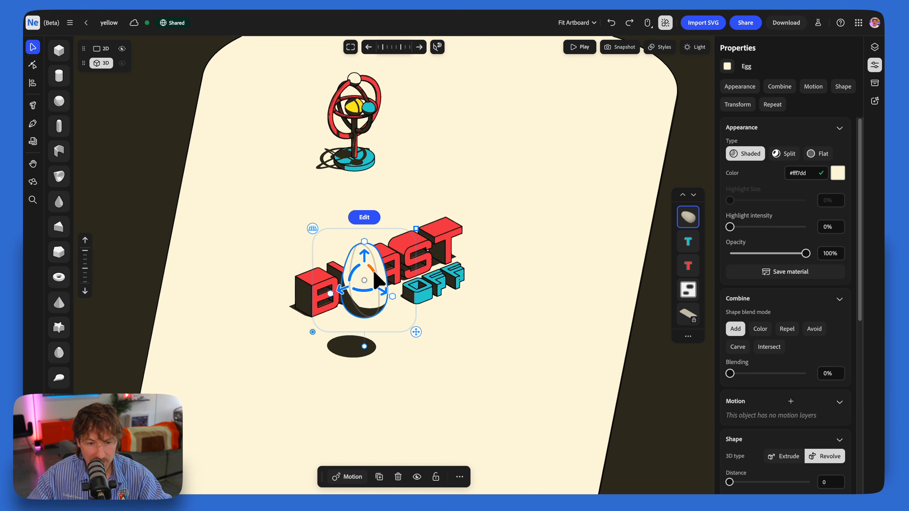
{"action": "right_click_drag", "start_coordinate": [377, 294], "coordinate": [404, 295]}
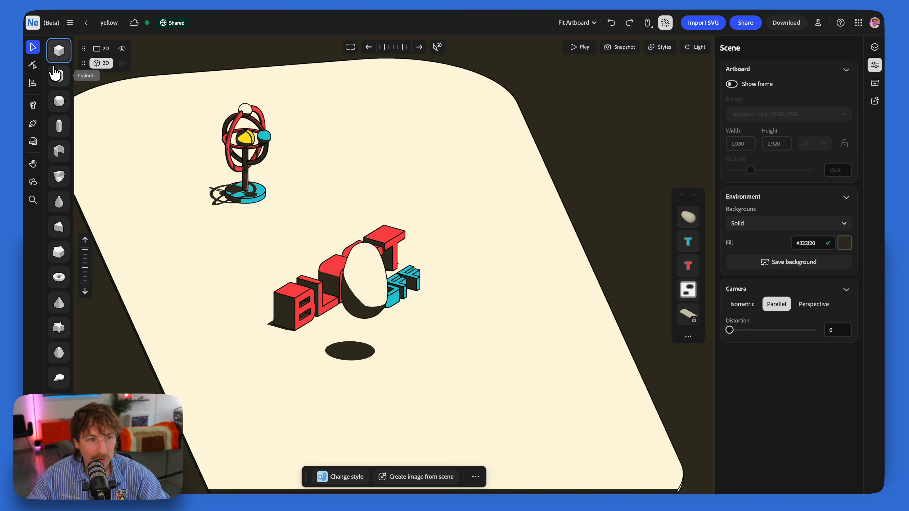
Step: Add a flat red #f74848 box over the egg's tip and blend it in Color mode to paint the rocket's nose
{"action": "left_click_drag", "start_coordinate": [59, 49], "coordinate": [365, 248]}
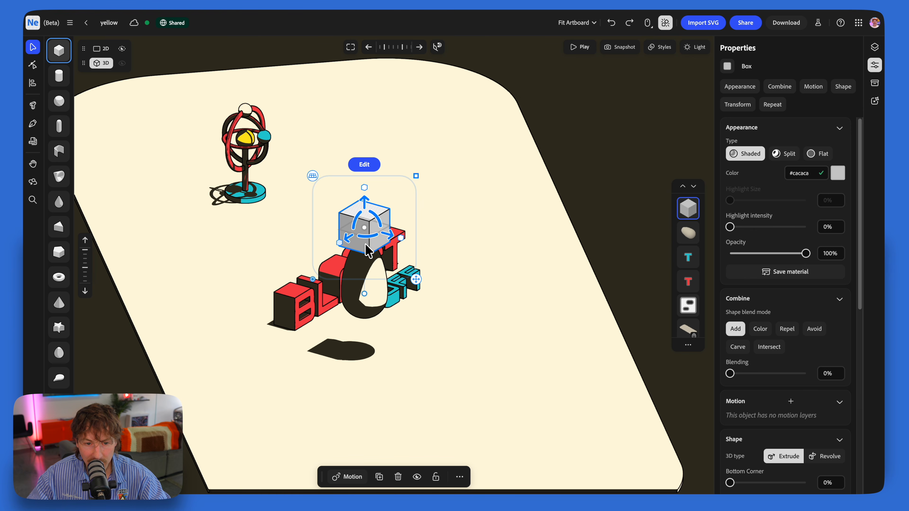
{"action": "left_click", "coordinate": [823, 154]}
{"action": "left_click", "coordinate": [837, 173]}
{"action": "left_click", "coordinate": [858, 278]}
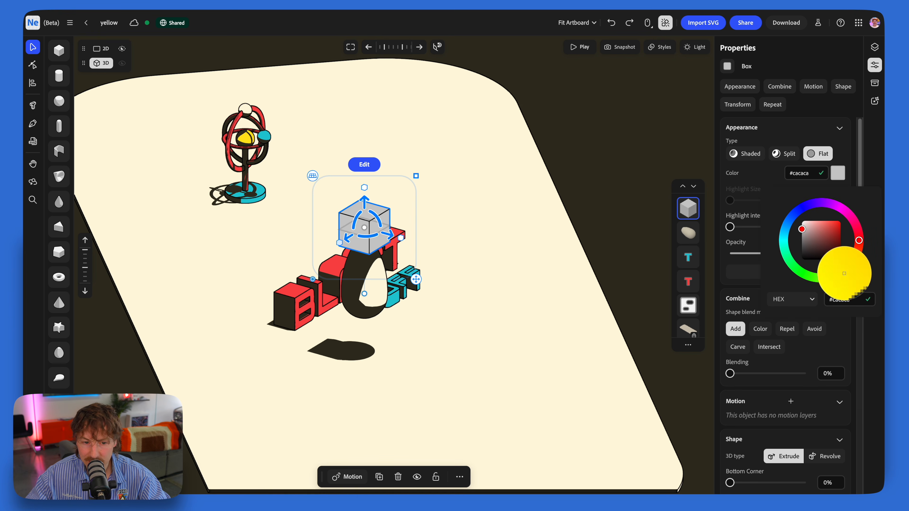
{"action": "left_click", "coordinate": [297, 295]}
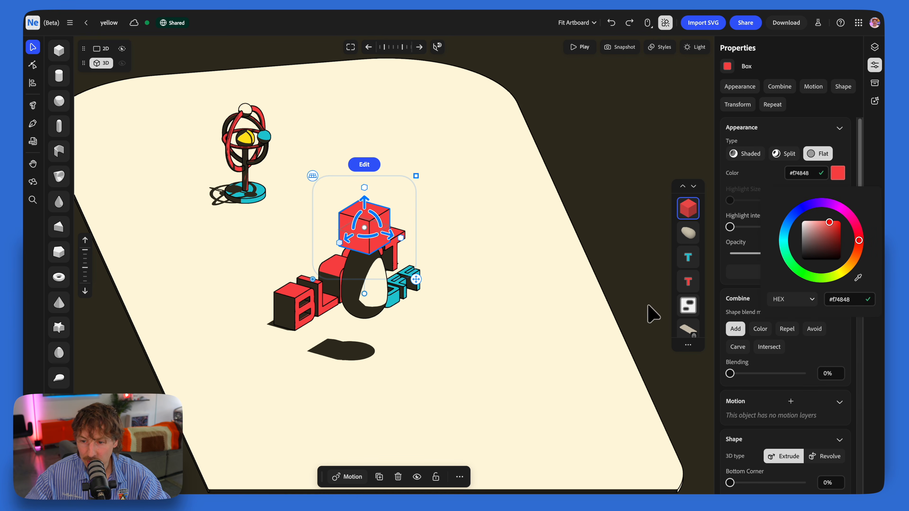
{"action": "left_click", "coordinate": [760, 329]}
{"action": "left_click_drag", "start_coordinate": [366, 203], "coordinate": [362, 222]}
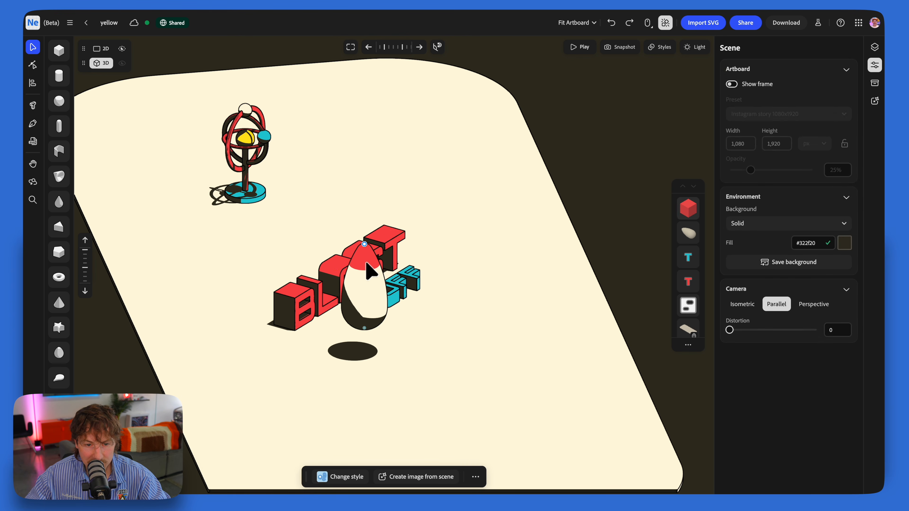
Step: Duplicate the red colour box, flatten the copy, and lower it to paint a thin stripe below the rocket's nose
{"action": "left_click", "coordinate": [370, 272]}
{"action": "left_click", "coordinate": [689, 211]}
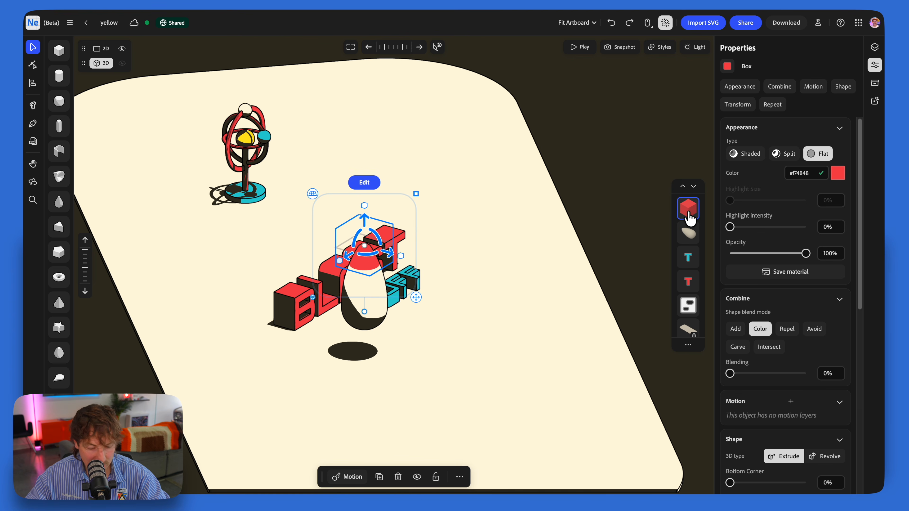
{"action": "key", "text": "super+d"}
{"action": "left_click_drag", "start_coordinate": [364, 211], "coordinate": [366, 243]}
{"action": "left_click", "coordinate": [494, 261]}
{"action": "mouse_move", "coordinate": [382, 302]}
{"action": "right_mouse_down"}
{"action": "mouse_move", "coordinate": [363, 302]}
{"action": "mouse_move", "coordinate": [368, 294]}
{"action": "mouse_move", "coordinate": [384, 303]}
{"action": "right_mouse_up"}
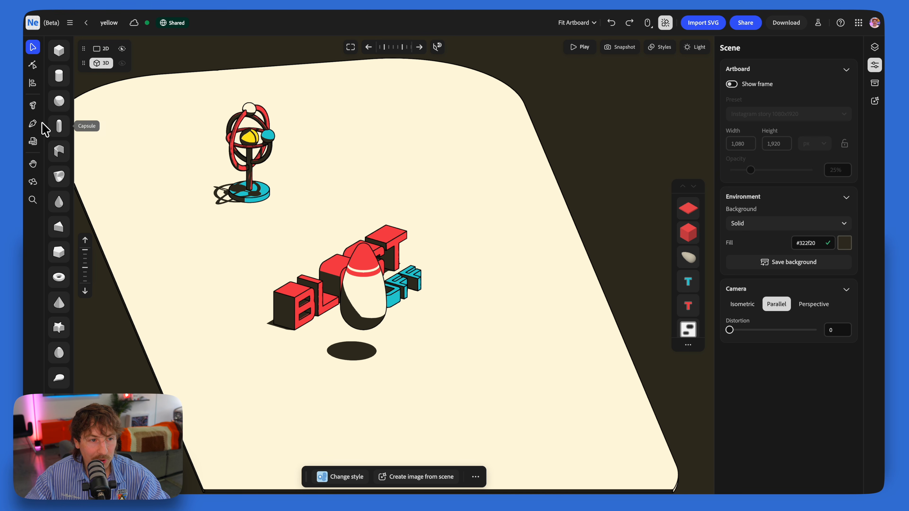
Step: Draw a fin with the Pen tool, colour it red #f74848, and attach matching fins to opposite sides of the rocket's base
{"action": "left_click", "coordinate": [33, 123]}
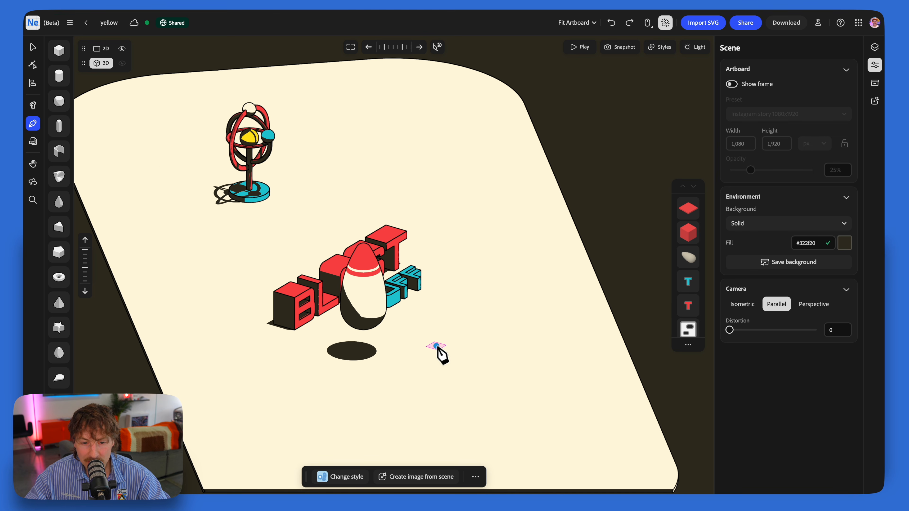
{"action": "right_click_drag", "start_coordinate": [444, 354], "coordinate": [441, 375]}
{"action": "middle_click_drag", "start_coordinate": [442, 375], "coordinate": [442, 302]}
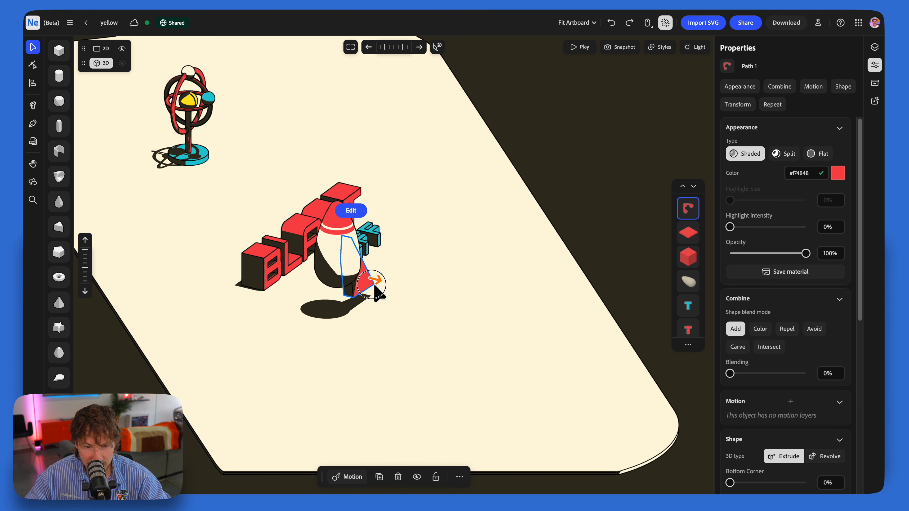
{"action": "left_click", "coordinate": [398, 298]}
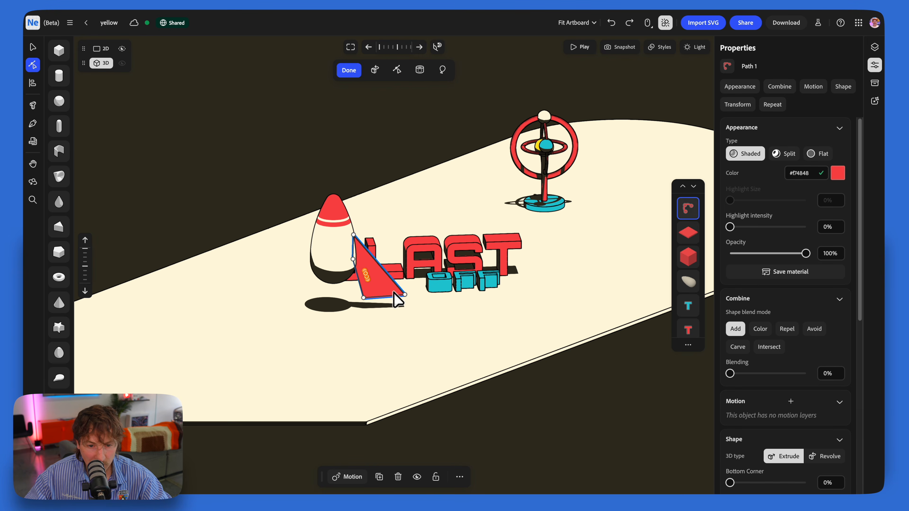
{"action": "left_click_drag", "start_coordinate": [405, 294], "coordinate": [404, 300]}
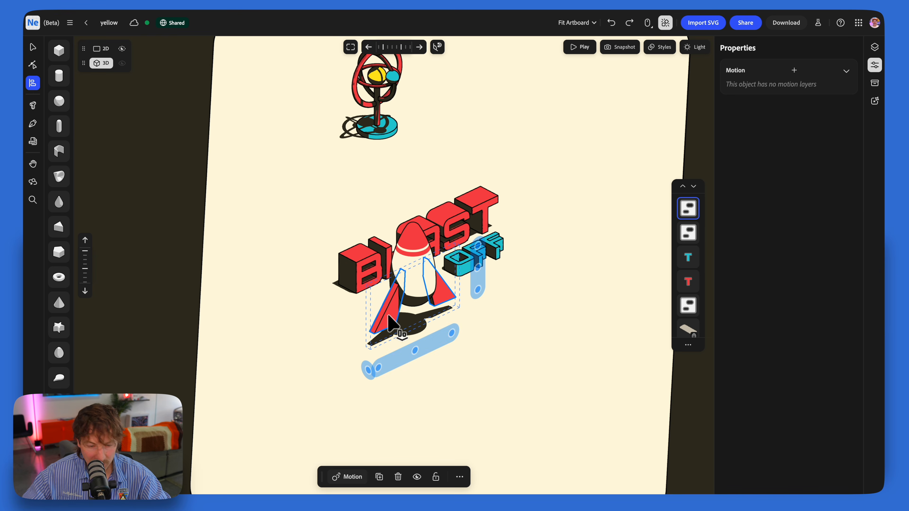
Step: Paste a copy of the two fins, rotate it to give the rocket four fins, and group all the rocket parts
{"action": "key", "text": "super+v"}
{"action": "key", "text": "v"}
{"action": "left_click_drag", "start_coordinate": [418, 308], "coordinate": [421, 307]}
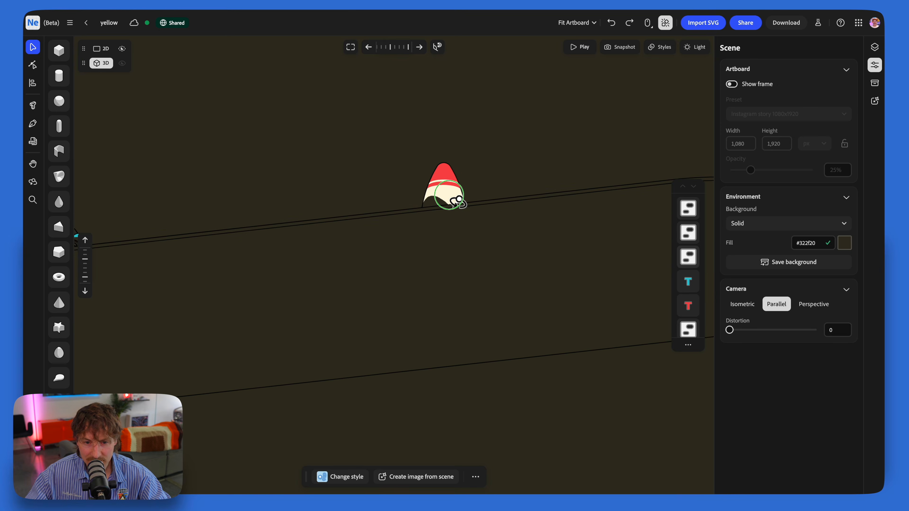
{"action": "right_click_drag", "start_coordinate": [457, 202], "coordinate": [455, 216]}
{"action": "left_click_drag", "start_coordinate": [383, 160], "coordinate": [514, 268]}
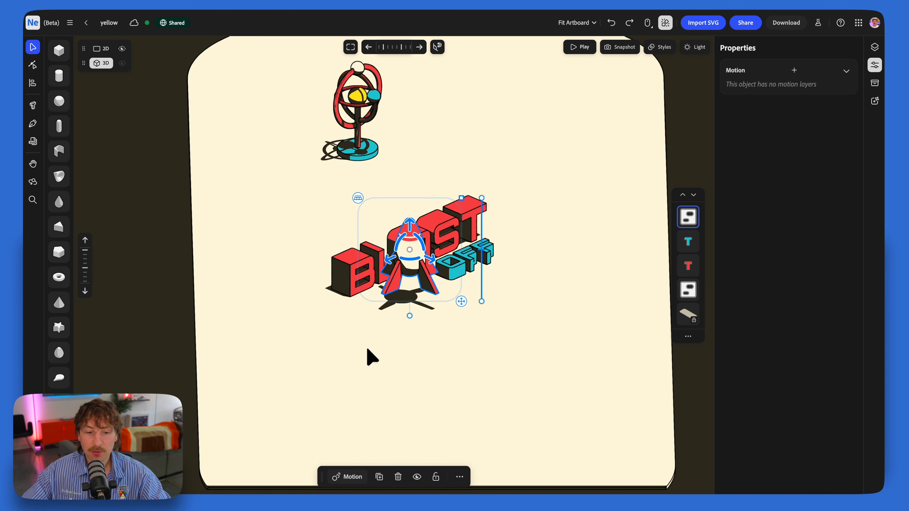
Step: Give the rocket a Wiggle motion on the Y axis with amplitude 0.1 and add a Spin motion with cycle time 3
{"action": "left_click", "coordinate": [353, 480]}
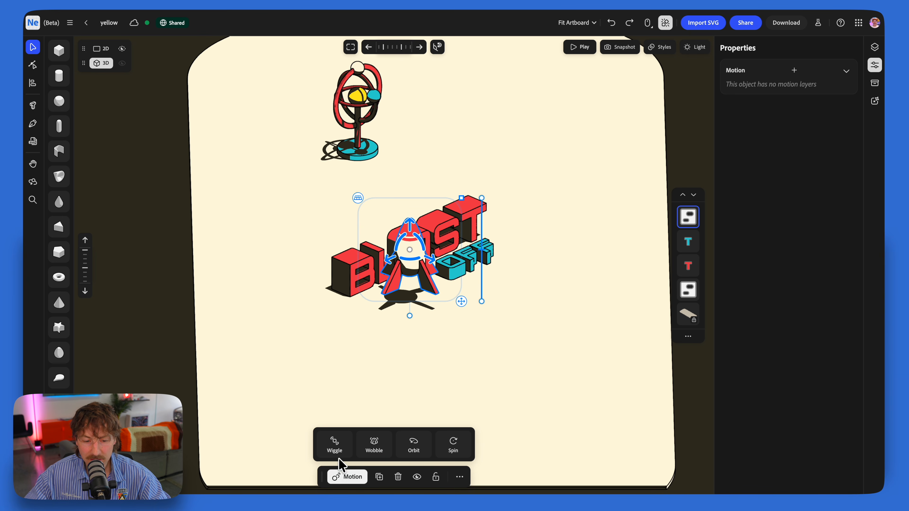
{"action": "left_click", "coordinate": [334, 446]}
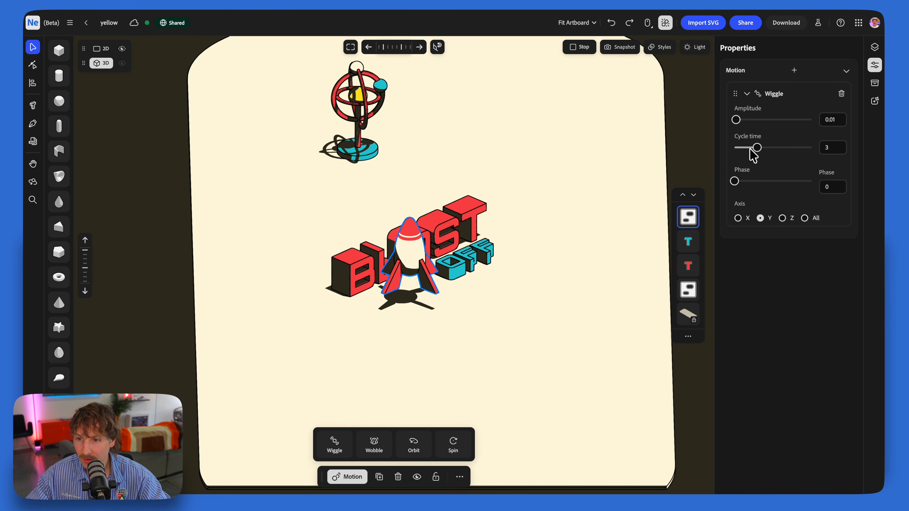
{"action": "left_click", "coordinate": [750, 120]}
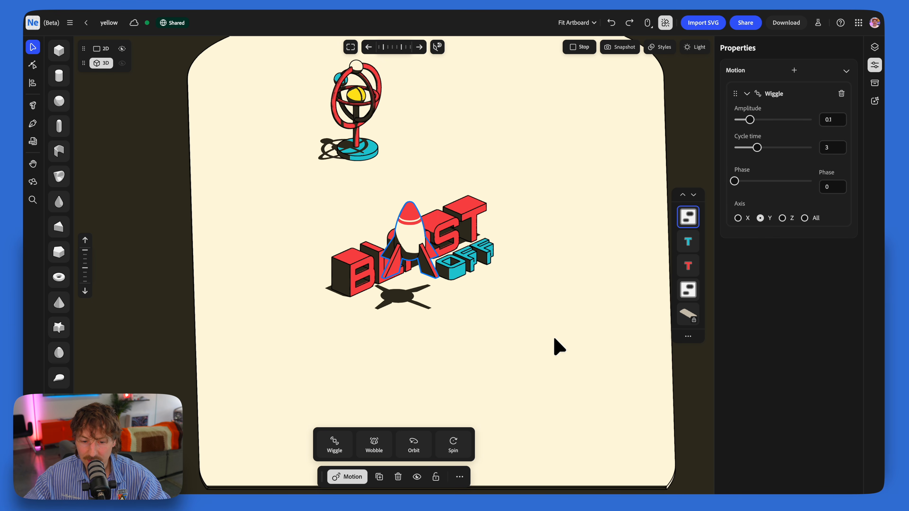
{"action": "left_click", "coordinate": [460, 442]}
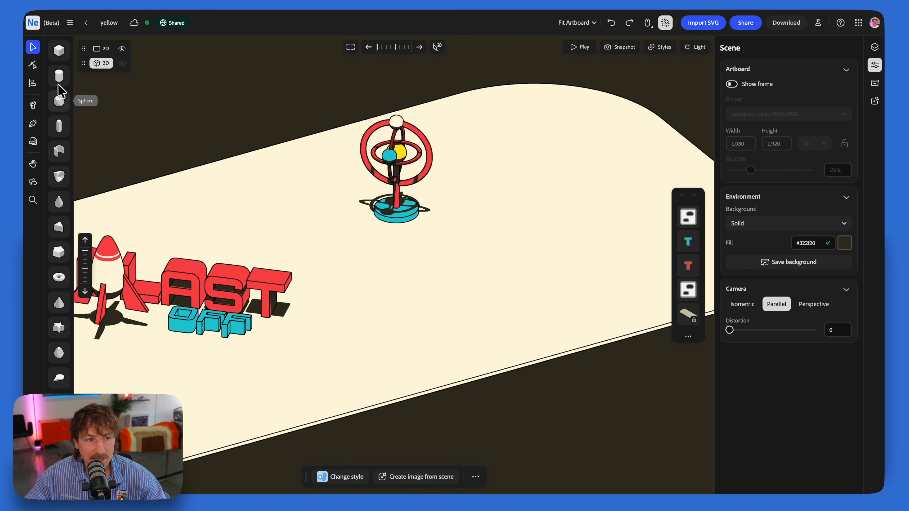
Step: Place a cylinder on the platform near the armillary model, then flatten and widen it into a disc
{"action": "left_click", "coordinate": [59, 75]}
{"action": "left_click_drag", "start_coordinate": [340, 211], "coordinate": [390, 247]}
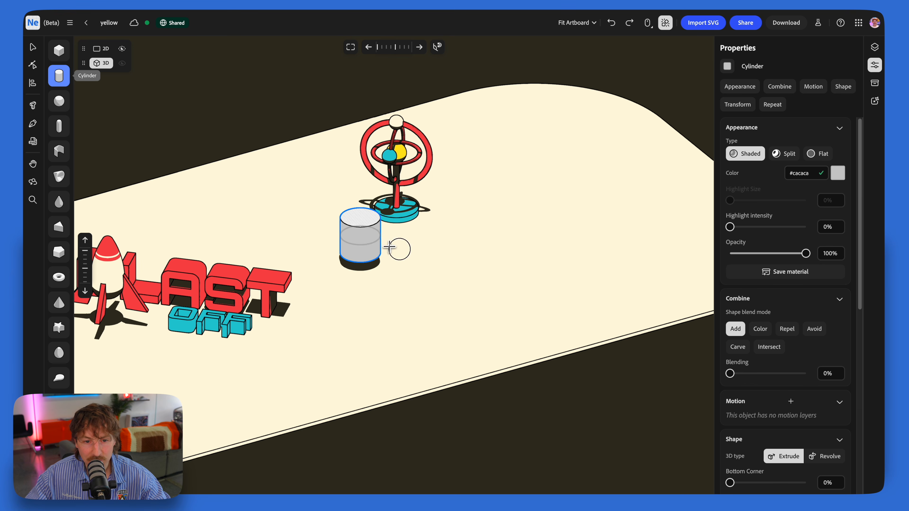
{"action": "left_click", "coordinate": [455, 252]}
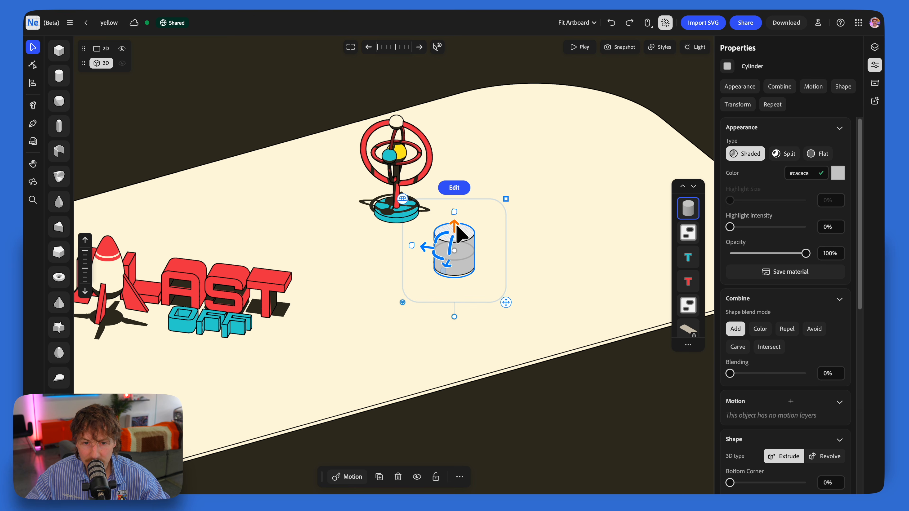
{"action": "left_click_drag", "start_coordinate": [454, 212], "coordinate": [461, 260]}
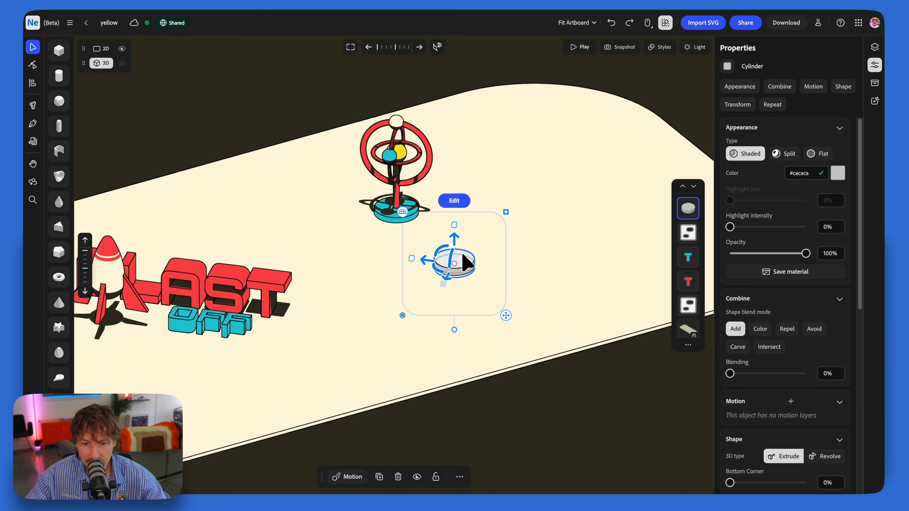
{"action": "left_click_drag", "start_coordinate": [512, 206], "coordinate": [534, 205]}
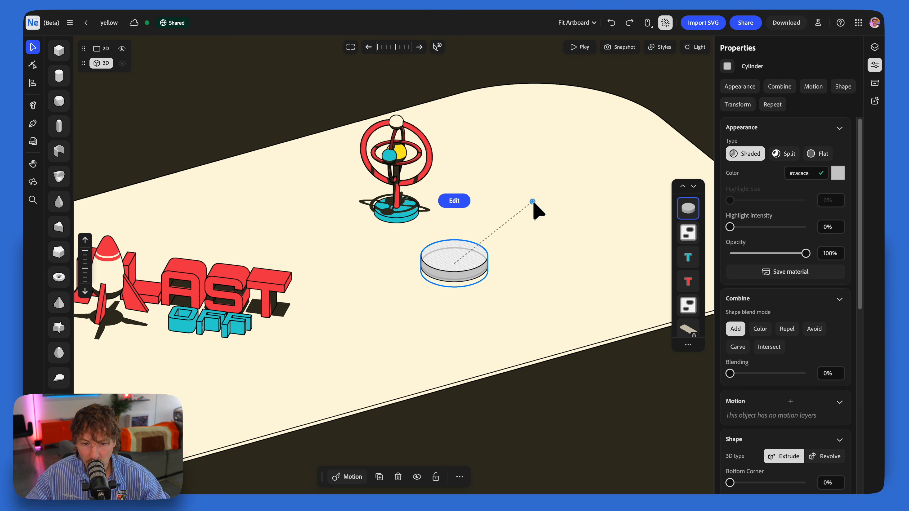
Step: Turn the disc into a ring with a 13% hole and 0.046 height, and copy the model base's teal appearance onto it
{"action": "left_click_drag", "start_coordinate": [455, 236], "coordinate": [455, 233]}
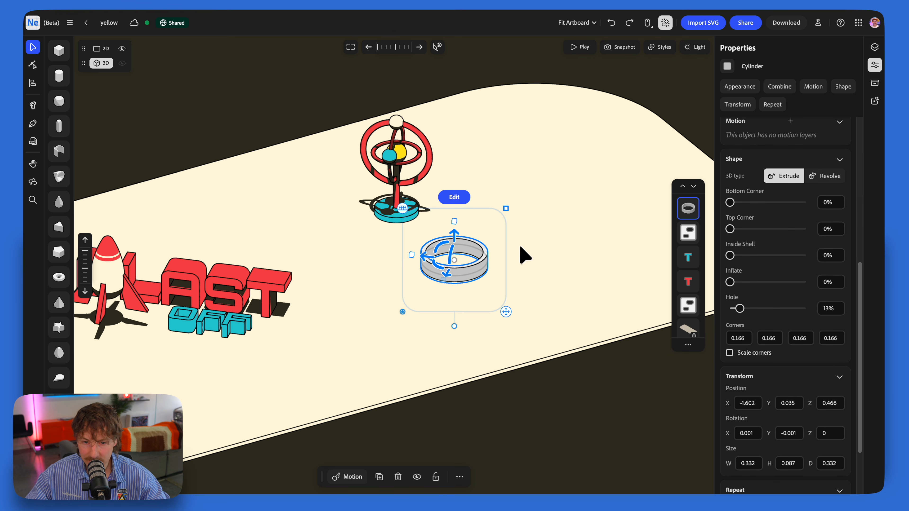
{"action": "left_click_drag", "start_coordinate": [457, 230], "coordinate": [451, 243]}
{"action": "left_click", "coordinate": [396, 222]}
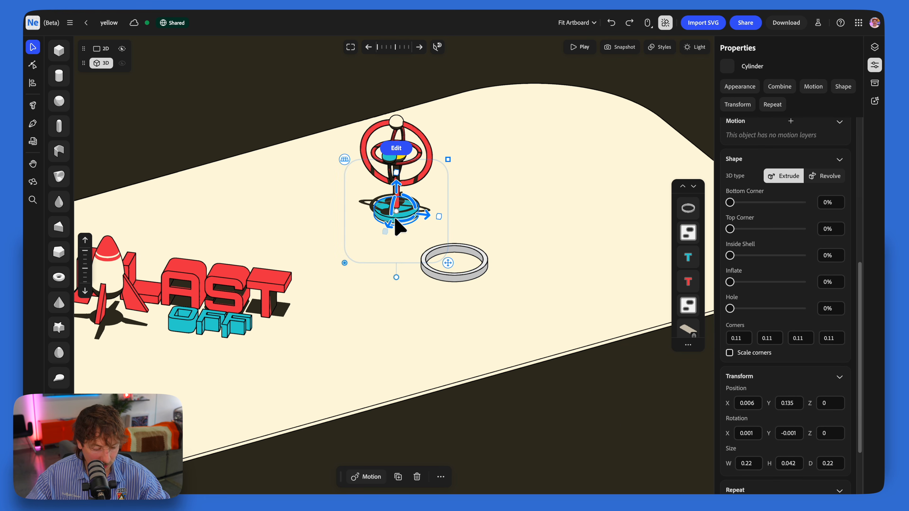
{"action": "left_click", "coordinate": [458, 276]}
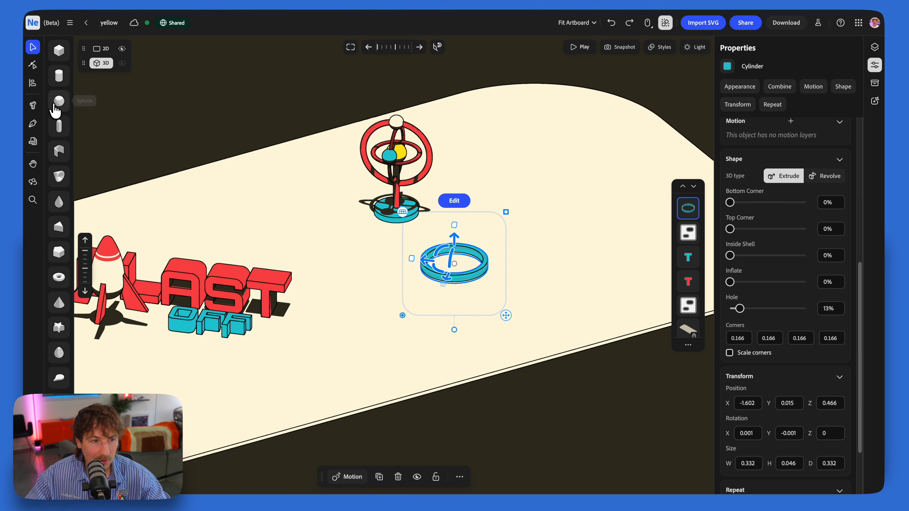
Step: Add a red sphere of size 0.2 above the teal ring and place an overlapping duplicate beside it
{"action": "left_click", "coordinate": [56, 104]}
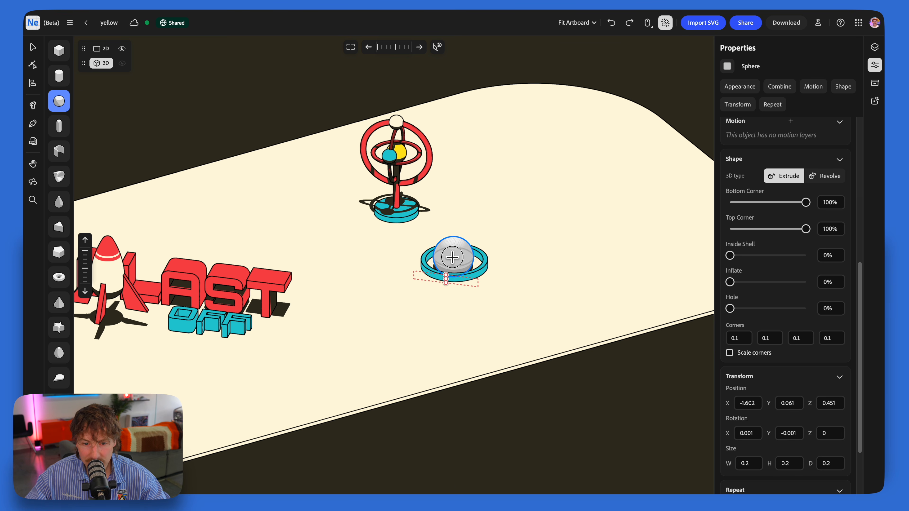
{"action": "left_click", "coordinate": [456, 250]}
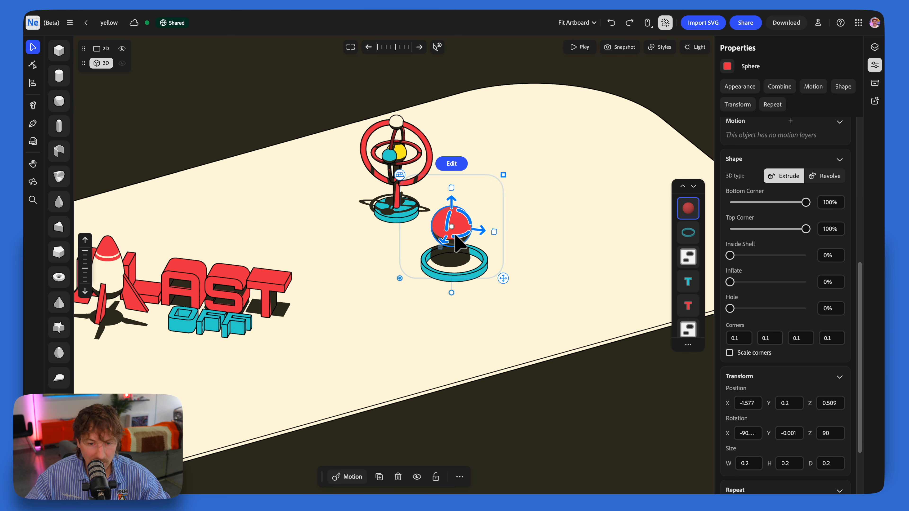
{"action": "left_click_drag", "start_coordinate": [489, 236], "coordinate": [488, 240]}
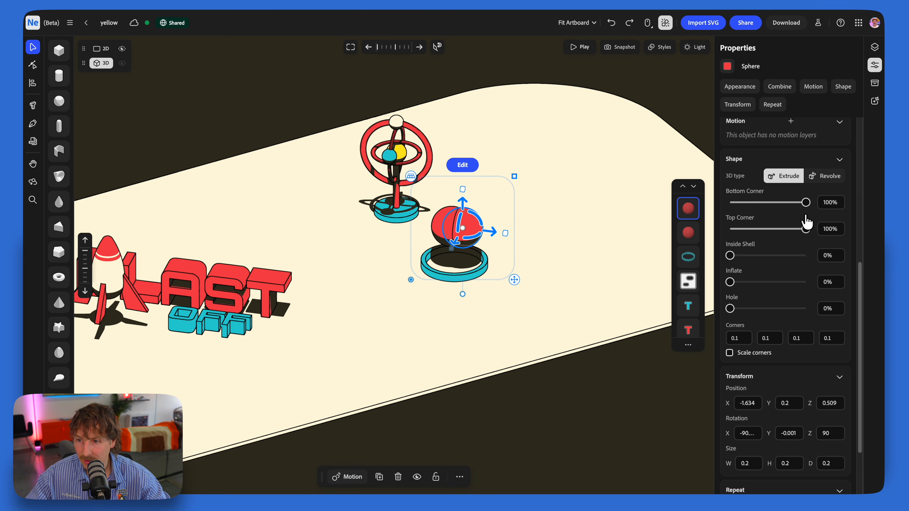
Step: Switch the appearance type of both red spheres to Flat
{"action": "scroll", "coordinate": [804, 201], "scroll_direction": "up", "scroll_amount": 8}
{"action": "left_click", "coordinate": [823, 157]}
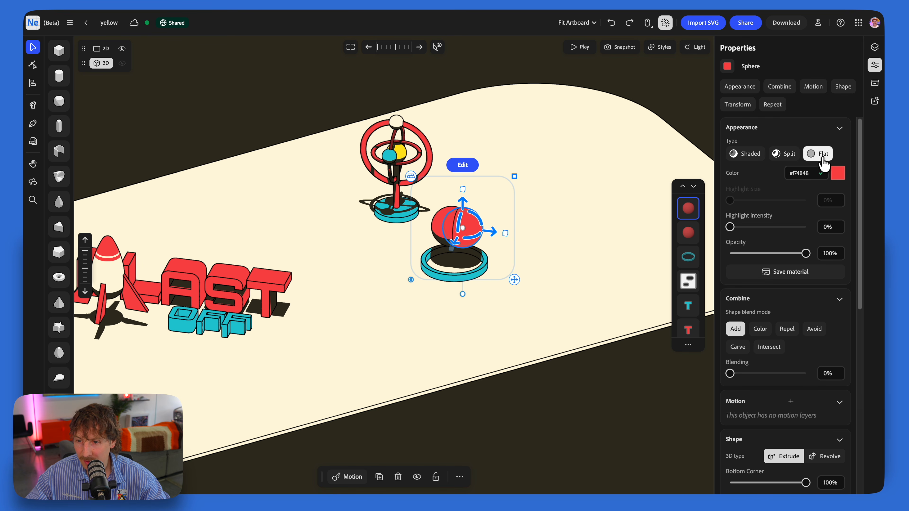
{"action": "left_click", "coordinate": [838, 175]}
{"action": "left_click", "coordinate": [822, 154]}
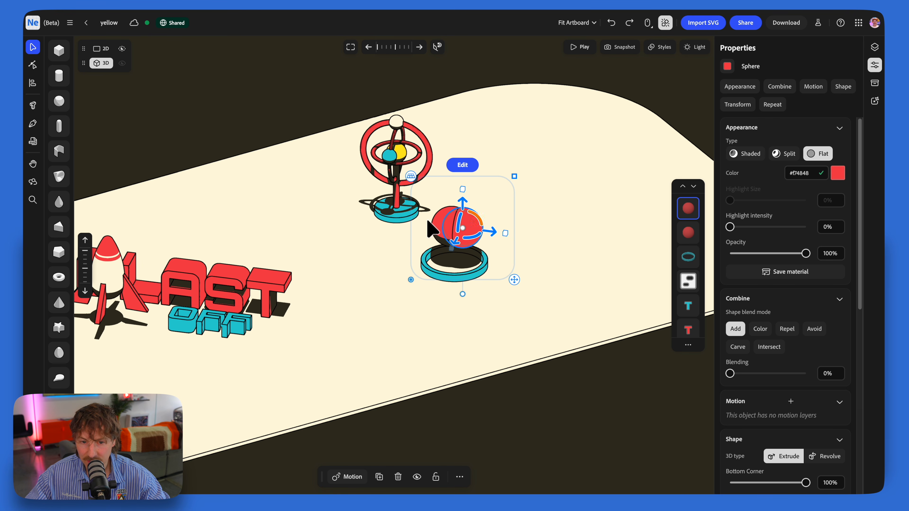
{"action": "left_click", "coordinate": [438, 229]}
{"action": "left_click", "coordinate": [813, 157]}
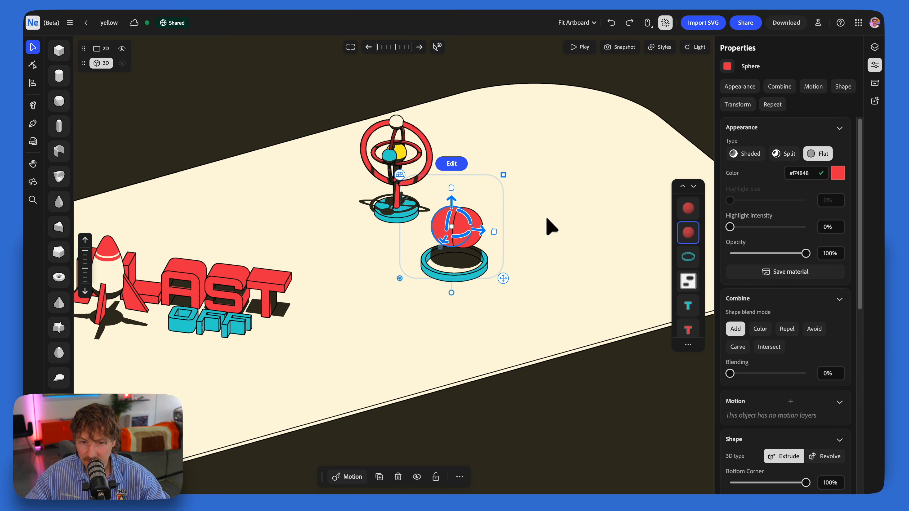
Step: Set the duplicate red sphere's blending to 30% and move it higher above the other sphere
{"action": "left_click", "coordinate": [478, 247]}
{"action": "scroll", "coordinate": [781, 286], "scroll_direction": "down", "scroll_amount": 5}
{"action": "left_click_drag", "start_coordinate": [738, 208], "coordinate": [746, 207]}
{"action": "left_click_drag", "start_coordinate": [463, 202], "coordinate": [462, 184]}
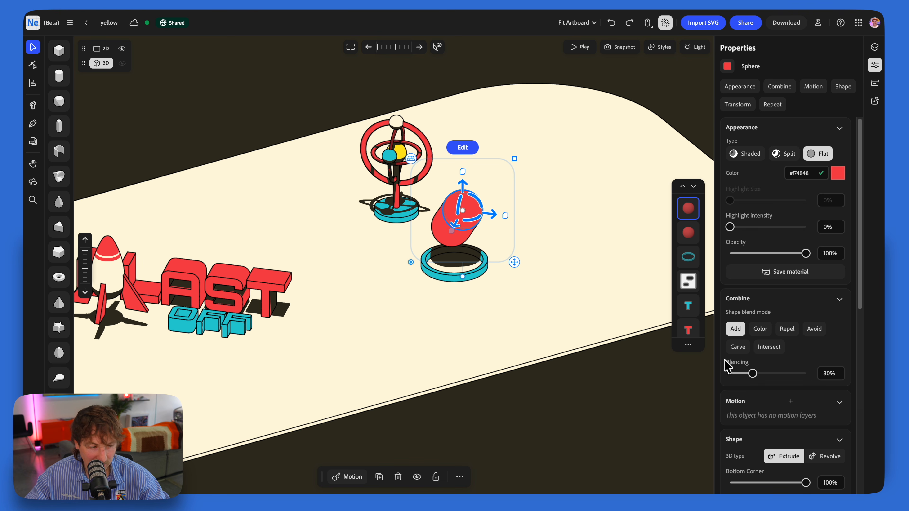
Step: Shrink and reposition the upper sphere, then duplicate it to build a blob of four overlapping red spheres
{"action": "left_click_drag", "start_coordinate": [514, 159], "coordinate": [493, 183]}
{"action": "left_click_drag", "start_coordinate": [468, 210], "coordinate": [507, 231]}
{"action": "key", "text": "super+d"}
{"action": "left_click", "coordinate": [452, 165]}
{"action": "right_click_drag", "start_coordinate": [468, 272], "coordinate": [444, 265]}
Step: Add a Wiggle motion with amplitude 0.01 and cycle time 3 to the red spheres, using phase 0.51 on one
{"action": "left_click", "coordinate": [437, 265]}
{"action": "left_click", "coordinate": [344, 478]}
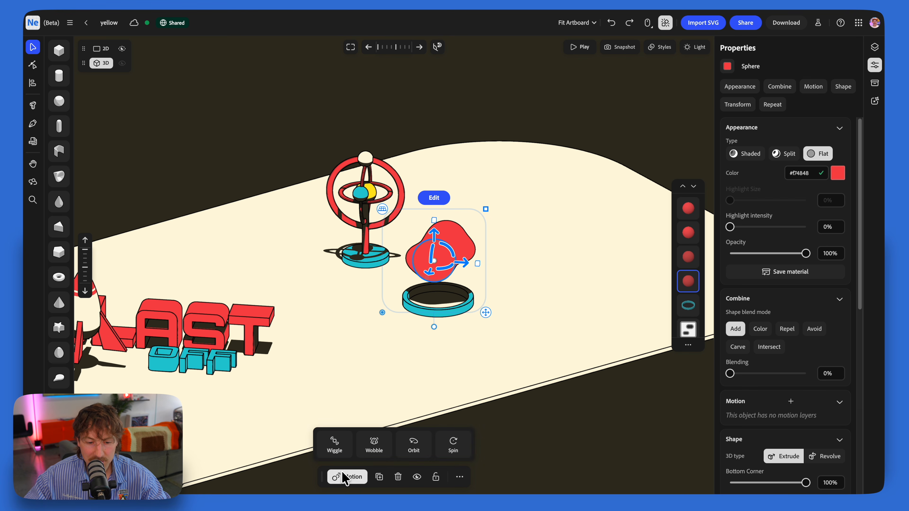
{"action": "left_click", "coordinate": [335, 444]}
{"action": "scroll", "coordinate": [772, 358], "scroll_direction": "down", "scroll_amount": 3}
{"action": "left_click", "coordinate": [771, 384]}
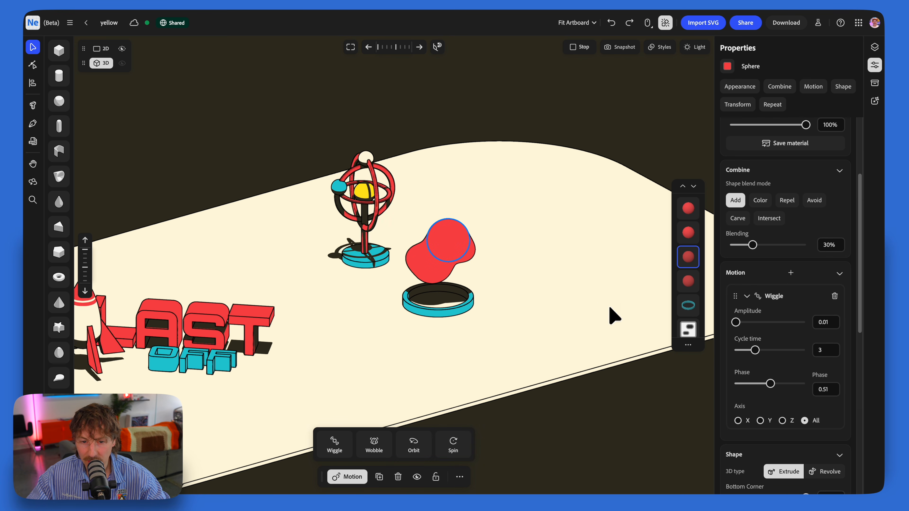
{"action": "left_click", "coordinate": [470, 248]}
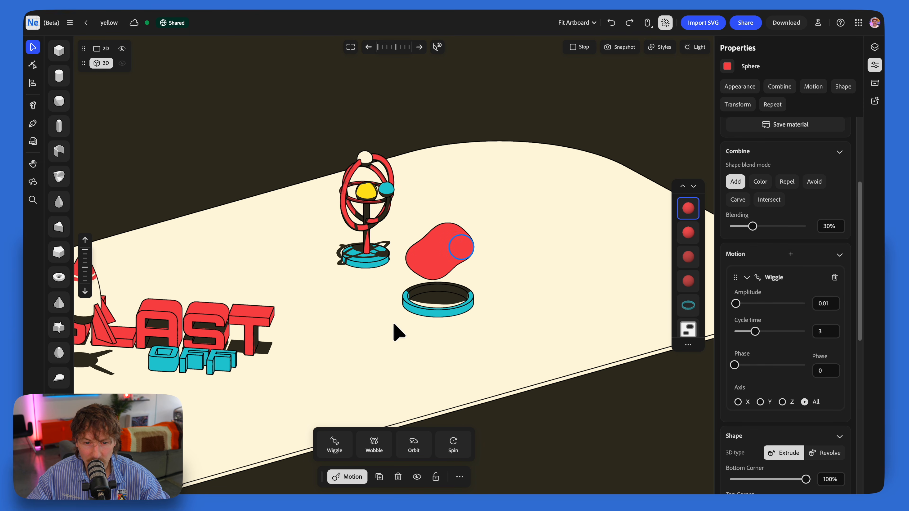
{"action": "left_click", "coordinate": [412, 274]}
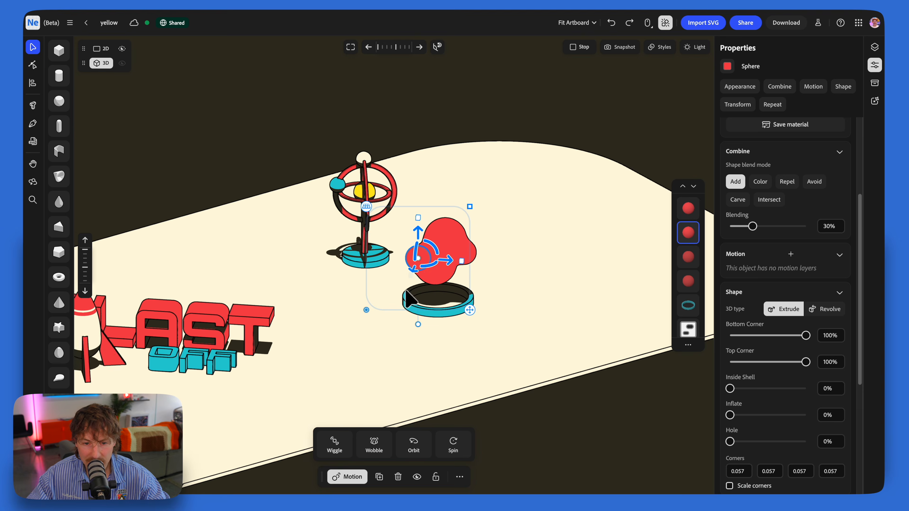
Step: Group the red spheres and align the blob's centre with the teal ring
{"action": "left_click", "coordinate": [464, 312], "text": "shift"}
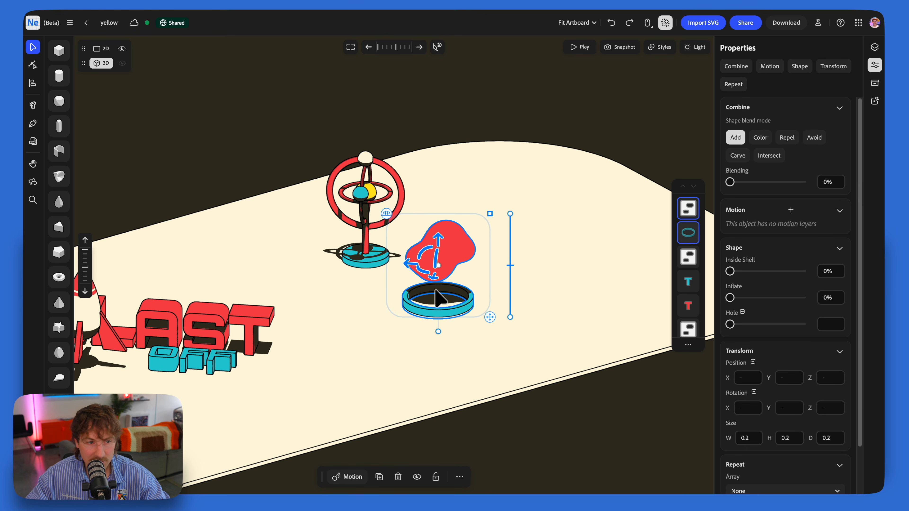
{"action": "left_click", "coordinate": [32, 84]}
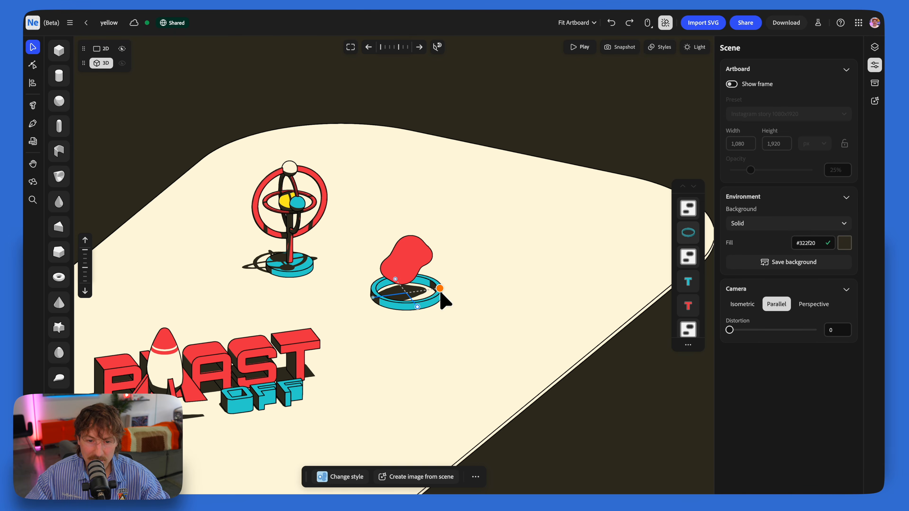
{"action": "left_click", "coordinate": [439, 297]}
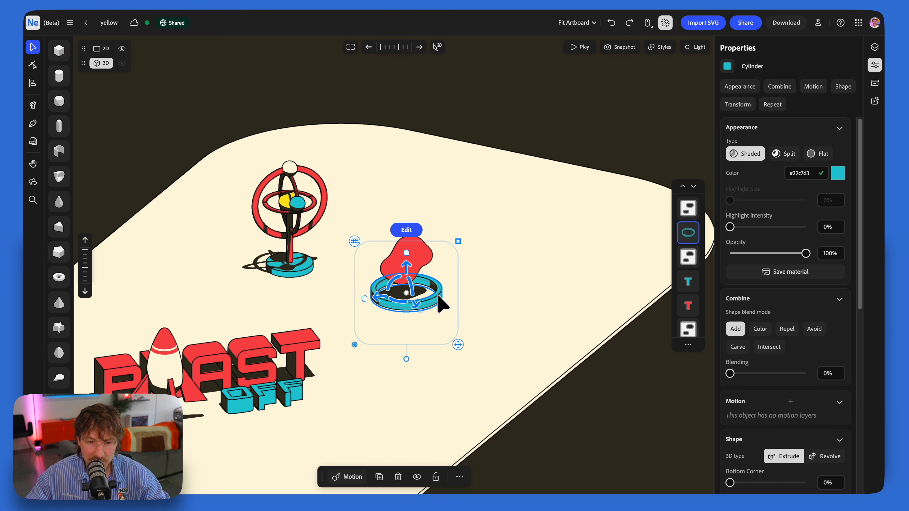
Step: Duplicate the teal ring and stretch the copy into a tall, slightly narrower cylinder with 0% opacity and Flat appearance
{"action": "key", "text": "ctrl+d"}
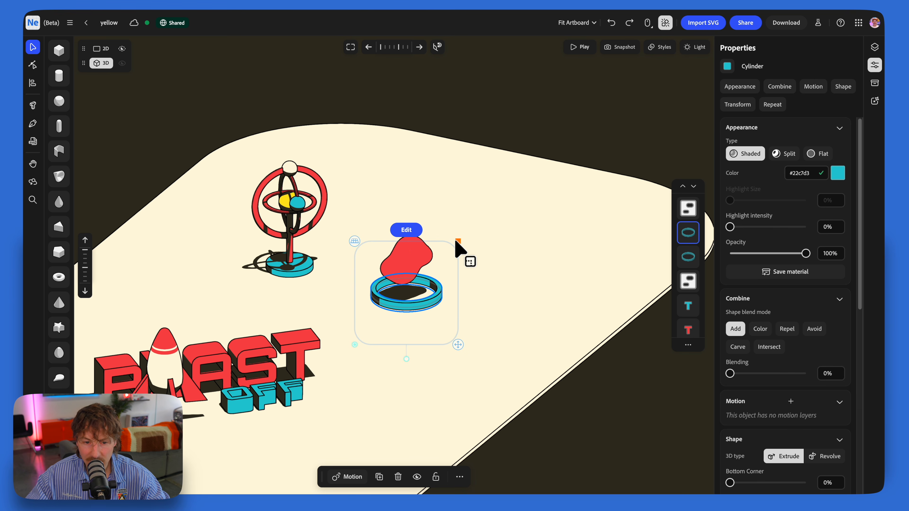
{"action": "left_click_drag", "start_coordinate": [407, 253], "coordinate": [407, 206]}
{"action": "left_click_drag", "start_coordinate": [807, 253], "coordinate": [701, 265]}
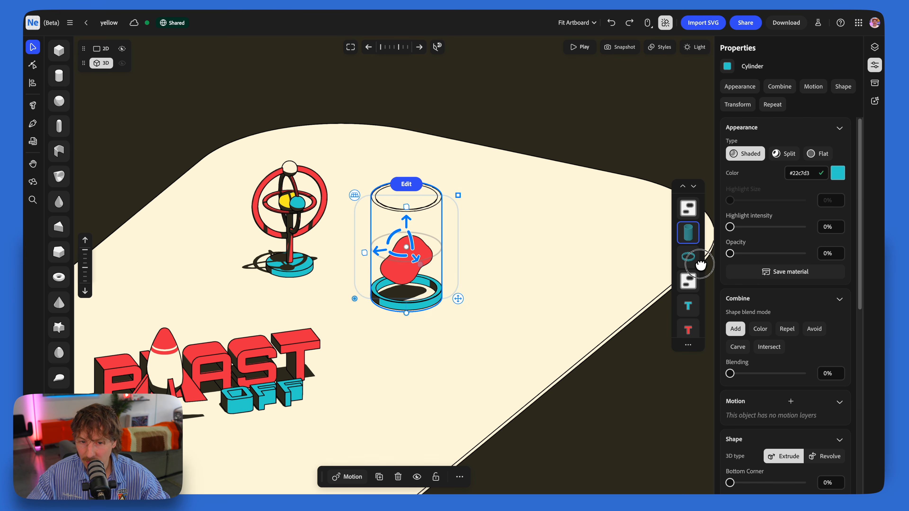
{"action": "left_click", "coordinate": [819, 155]}
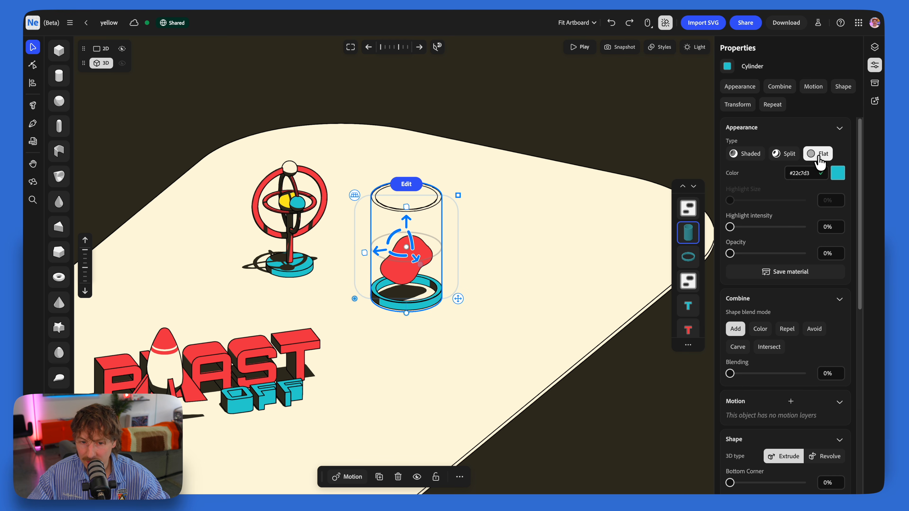
{"action": "left_click_drag", "start_coordinate": [458, 196], "coordinate": [404, 223]}
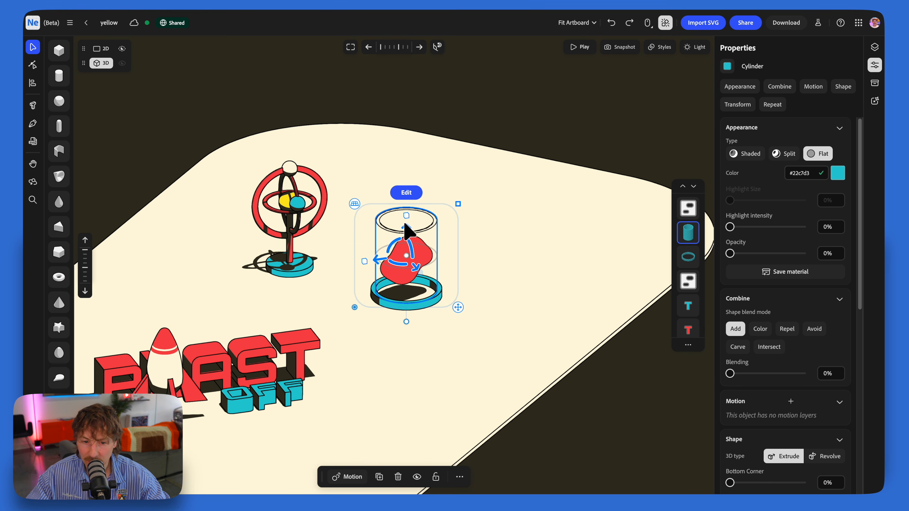
Step: Place another duplicate of the teal ring at the top of the transparent cylinder and set its hole to 0%
{"action": "left_click", "coordinate": [426, 307]}
{"action": "key", "text": "super+d"}
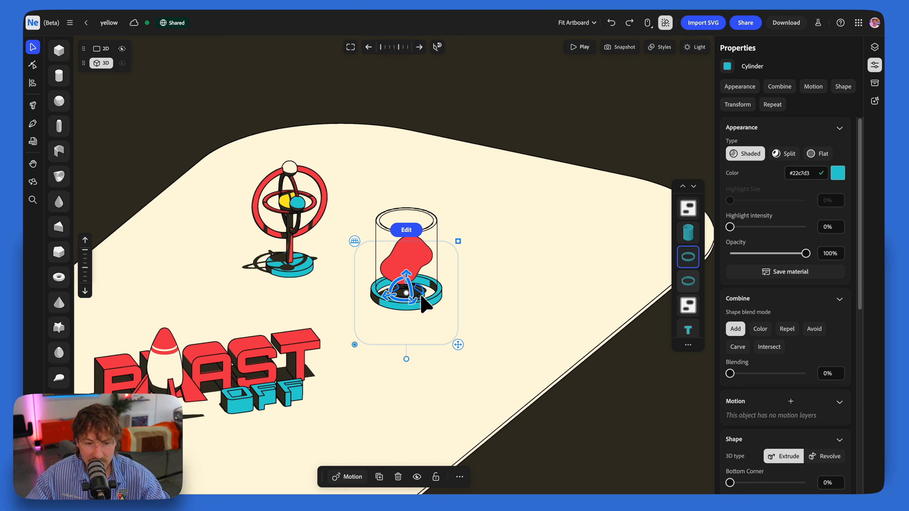
{"action": "left_click_drag", "start_coordinate": [406, 267], "coordinate": [407, 188]}
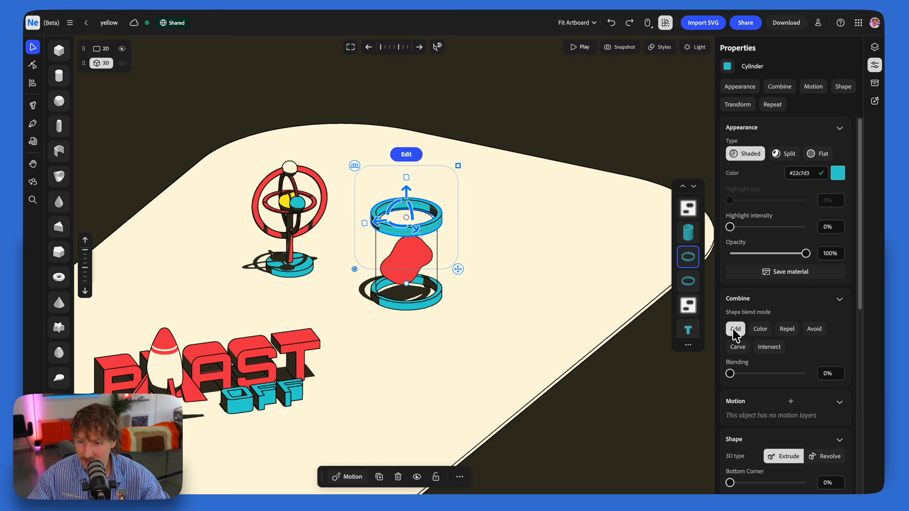
{"action": "scroll", "coordinate": [778, 305], "scroll_direction": "down", "scroll_amount": 2}
{"action": "scroll", "coordinate": [749, 396], "scroll_direction": "down", "scroll_amount": 4}
{"action": "left_click_drag", "start_coordinate": [739, 381], "coordinate": [728, 380]}
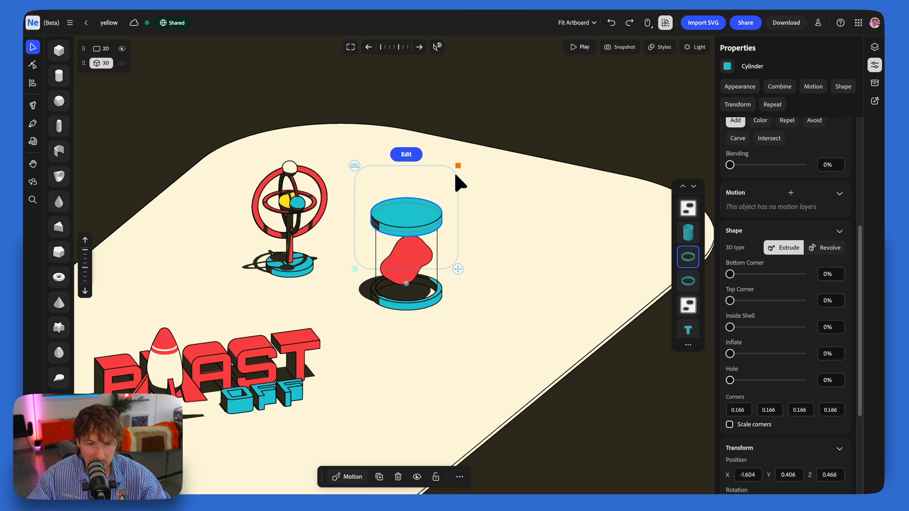
Step: Duplicate the teal lid disc and stack progressively smaller copies on top of it
{"action": "key", "text": "super+d"}
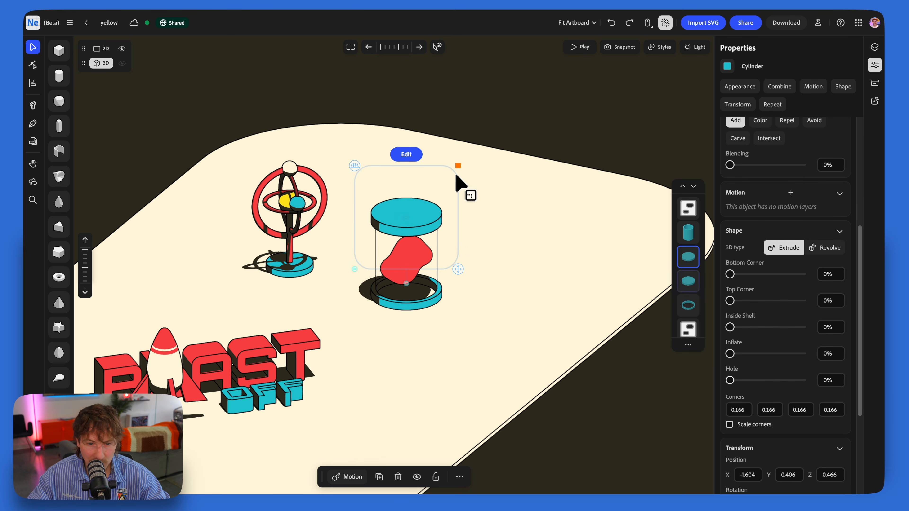
{"action": "left_click_drag", "start_coordinate": [402, 189], "coordinate": [403, 181]}
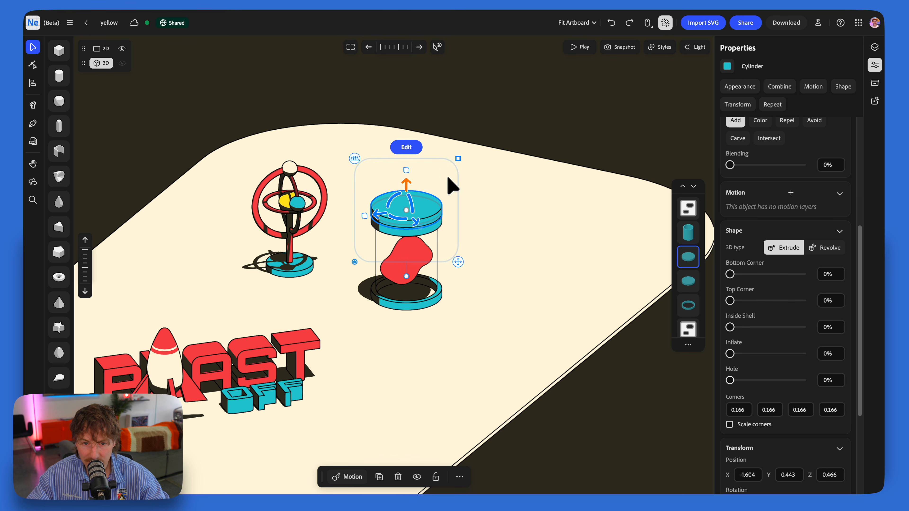
{"action": "left_click_drag", "start_coordinate": [454, 159], "coordinate": [442, 169]}
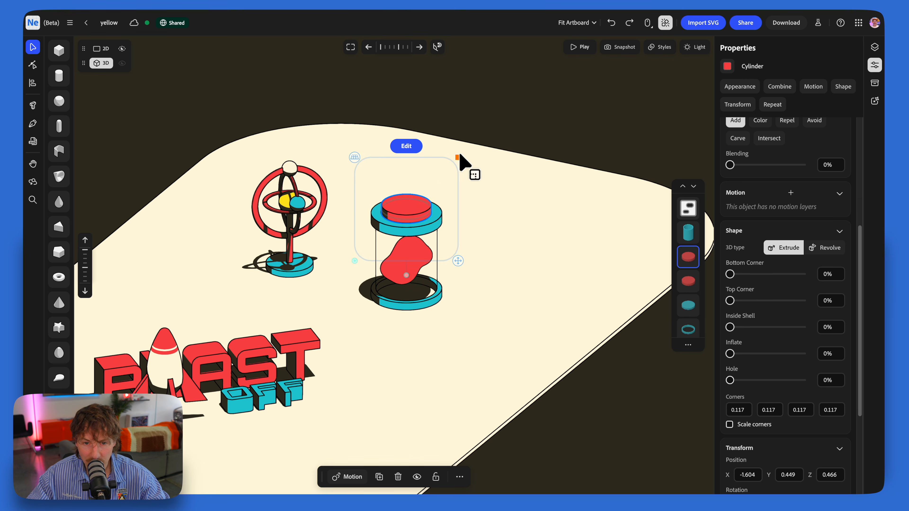
{"action": "left_click_drag", "start_coordinate": [458, 158], "coordinate": [447, 164]}
Step: Nudge the red blob upward inside the transparent cylinder and group all parts of the lamp
{"action": "right_click_drag", "start_coordinate": [427, 218], "coordinate": [480, 223]}
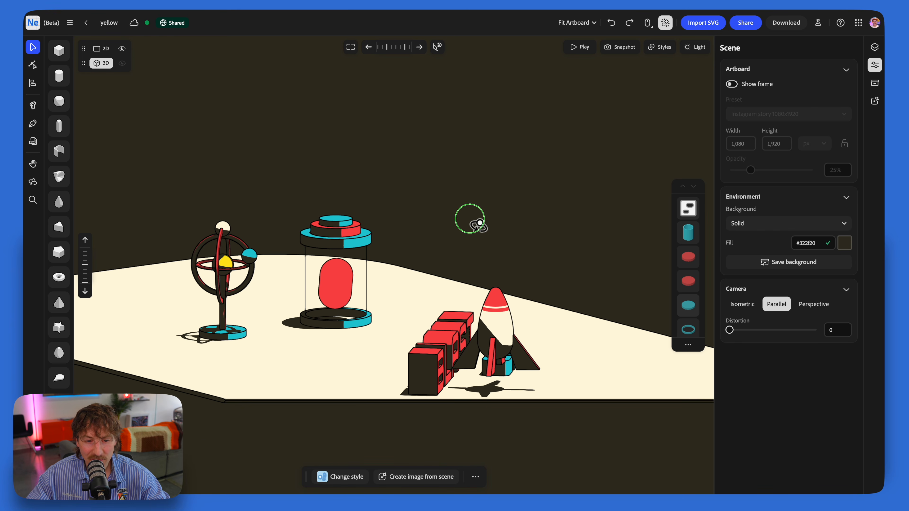
{"action": "left_click", "coordinate": [367, 326]}
{"action": "left_click_drag", "start_coordinate": [339, 278], "coordinate": [340, 272]}
{"action": "right_click_drag", "start_coordinate": [463, 211], "coordinate": [402, 230]}
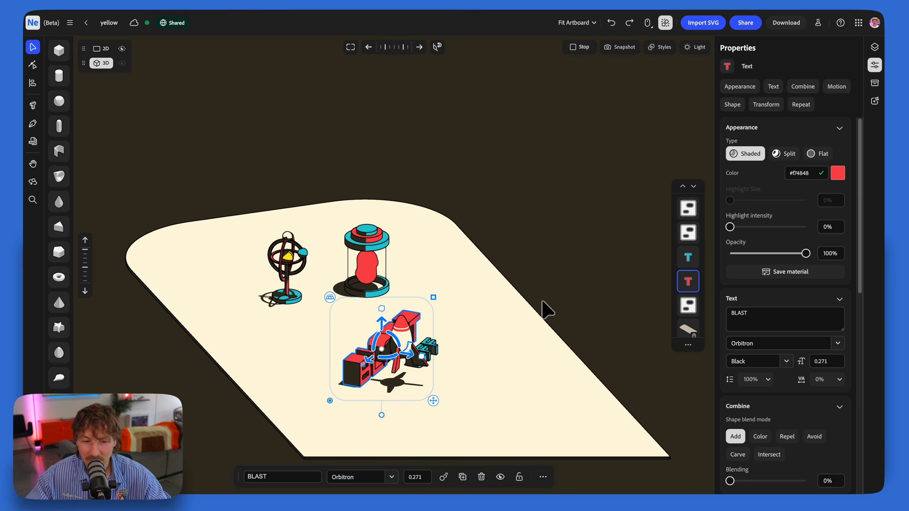
{"action": "mouse_move", "coordinate": [415, 305]}
{"action": "right_mouse_down"}
{"action": "mouse_move", "coordinate": [392, 305]}
{"action": "mouse_move", "coordinate": [426, 318]}
{"action": "right_mouse_up"}
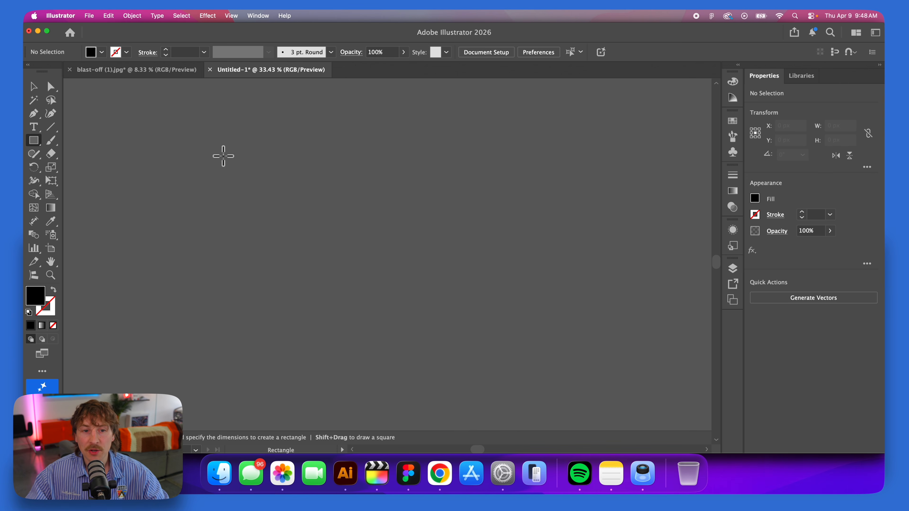
Step: In Illustrator, draw a tall black rectangle about 311 by 542 px and create a 3-sided polygon with a 50 px radius
{"action": "mouse_move", "coordinate": [360, 145]}
{"action": "left_mouse_down"}
{"action": "mouse_move", "coordinate": [454, 230]}
{"action": "mouse_move", "coordinate": [442, 253]}
{"action": "mouse_move", "coordinate": [413, 237]}
{"action": "left_mouse_up"}
{"action": "left_click_drag", "start_coordinate": [33, 140], "coordinate": [86, 180]}
{"action": "left_click", "coordinate": [277, 256]}
{"action": "type", "text": "3"}
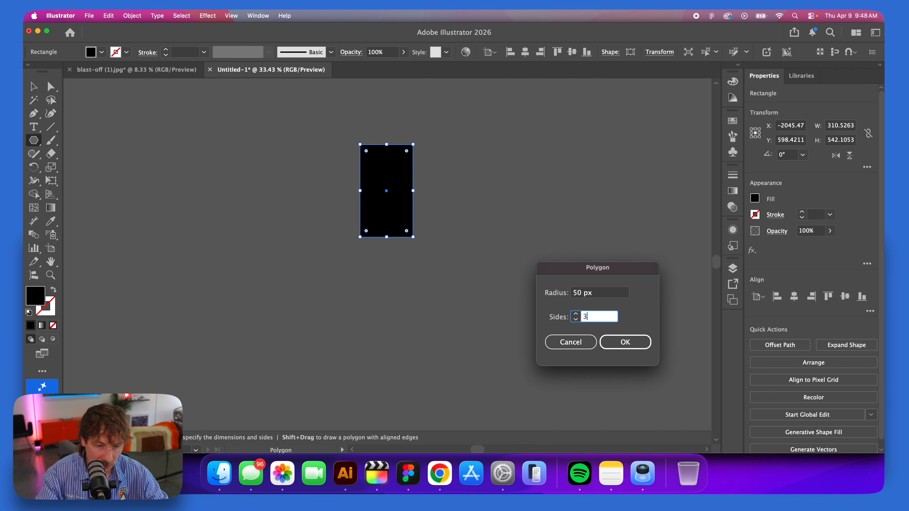
{"action": "key", "text": "Return"}
Step: Enlarge the triangle to about 721 px wide, point it downward and overlap it with the rectangle's lower end
{"action": "left_click_drag", "start_coordinate": [295, 251], "coordinate": [464, 362]}
{"action": "key", "text": "v"}
{"action": "left_click_drag", "start_coordinate": [327, 300], "coordinate": [386, 264]}
Step: Unite the rectangle and triangle into one arrow and round all its corners by about 58 px
{"action": "key", "text": "super+a"}
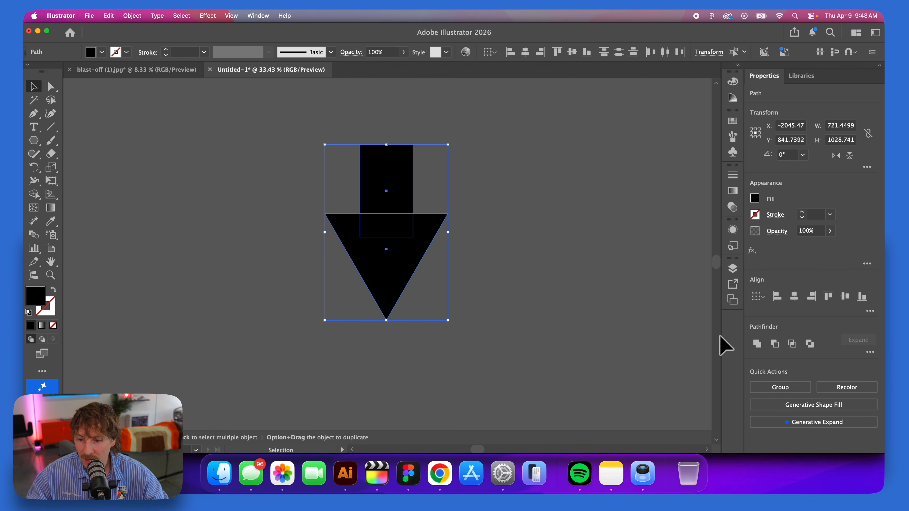
{"action": "left_click", "coordinate": [758, 345]}
{"action": "key", "text": "a"}
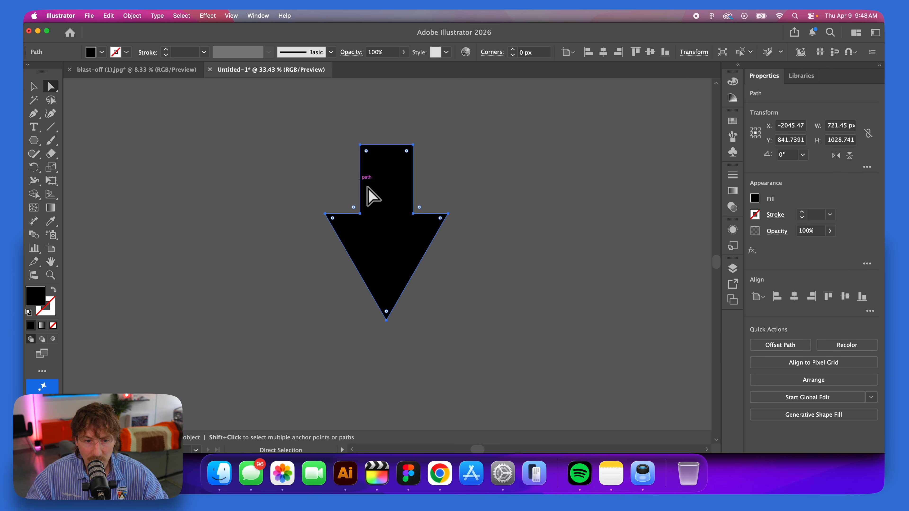
{"action": "left_click_drag", "start_coordinate": [354, 206], "coordinate": [350, 204]}
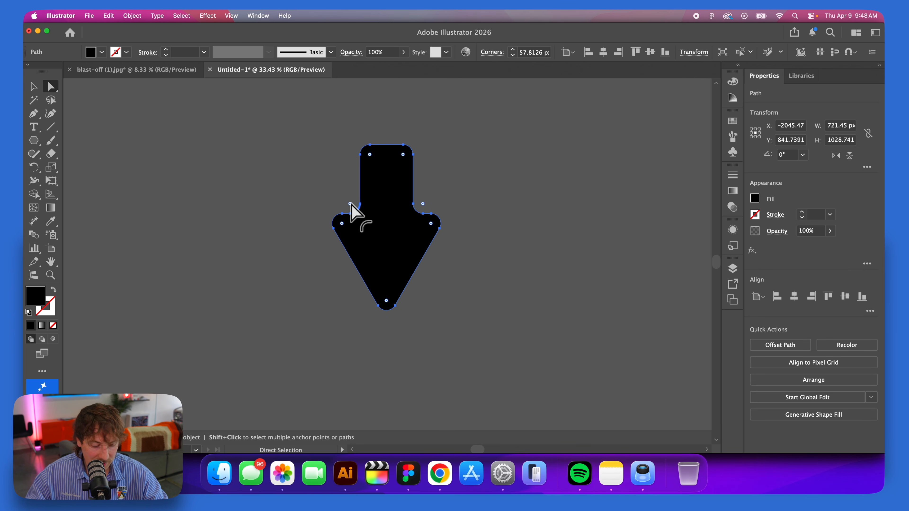
{"action": "key", "text": "v"}
{"action": "left_click", "coordinate": [309, 173]}
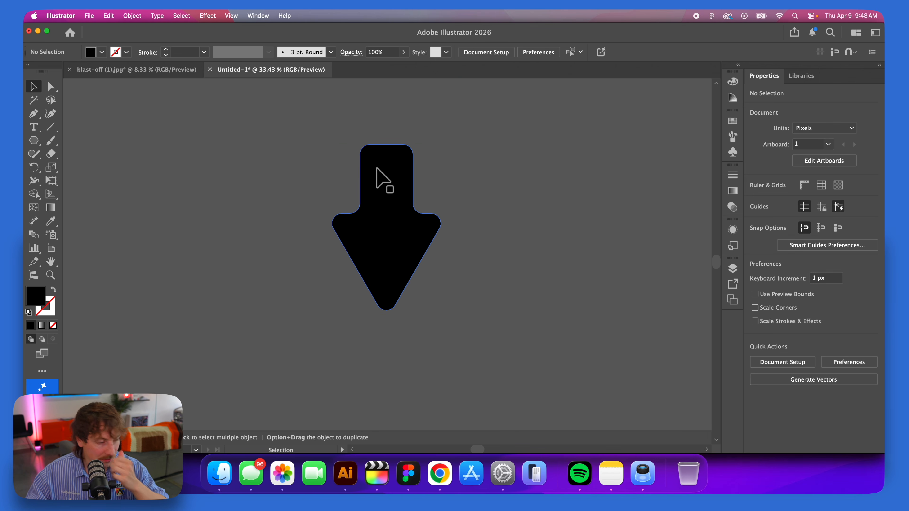
Step: Copy the rounded arrow and paste it into the Project Neo scene in Chrome
{"action": "left_click", "coordinate": [398, 193]}
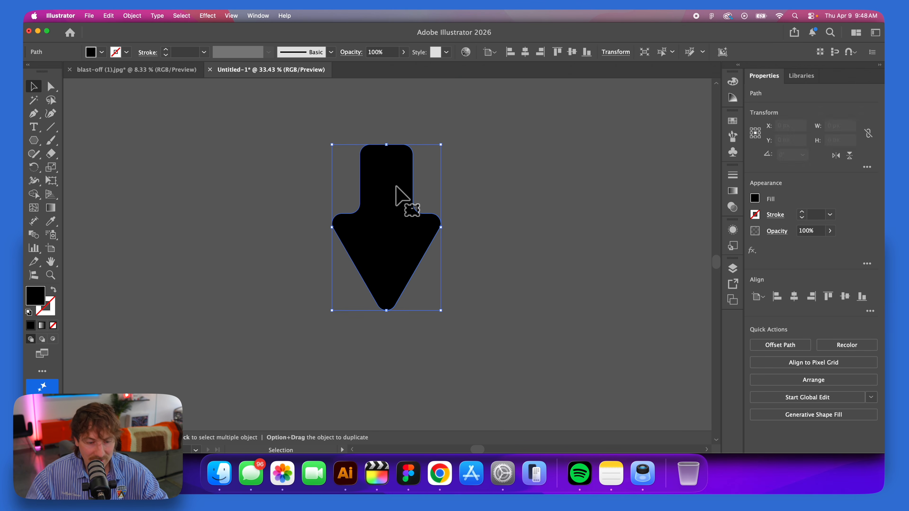
{"action": "left_click", "coordinate": [439, 474]}
{"action": "key", "text": "super+v"}
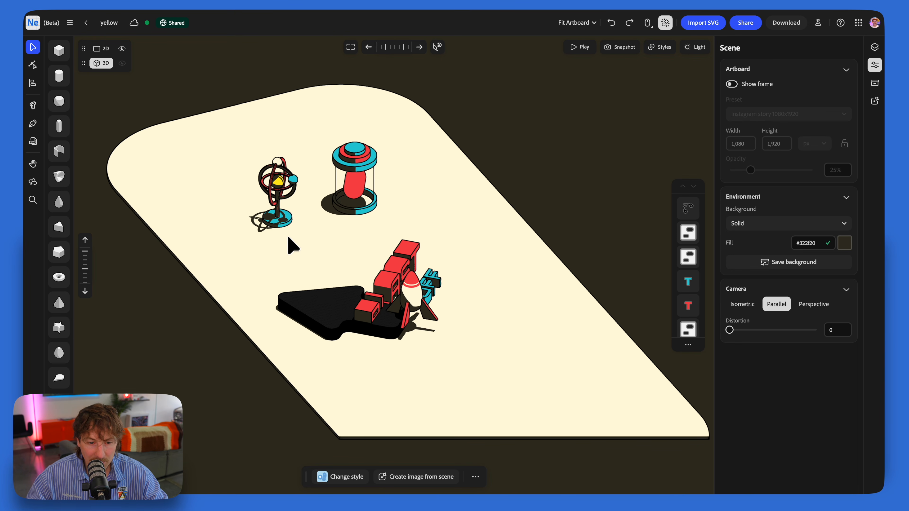
Step: Make the pasted arrow teal and smaller, and place it on the platform beside the end of the BLAST lettering
{"action": "left_click", "coordinate": [338, 318]}
{"action": "left_click_drag", "start_coordinate": [352, 332], "coordinate": [339, 291]}
{"action": "left_click_drag", "start_coordinate": [323, 332], "coordinate": [407, 247]}
{"action": "left_click", "coordinate": [519, 161]}
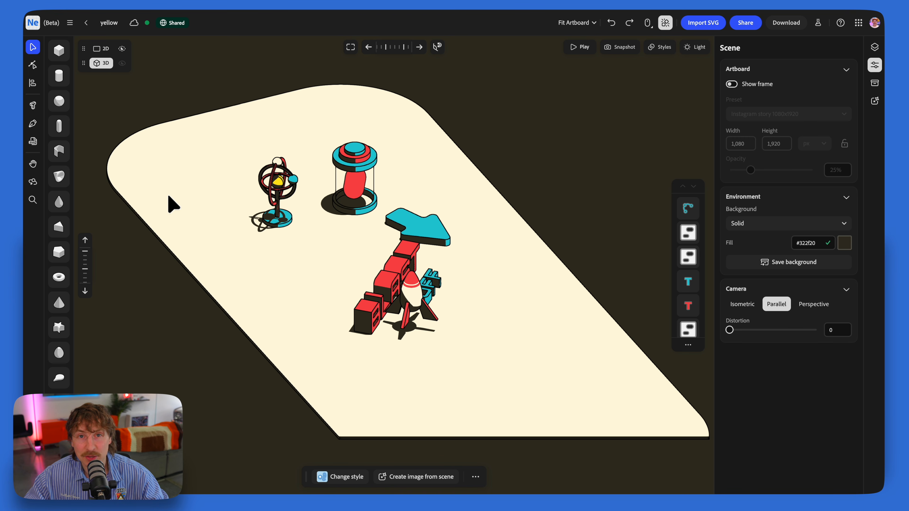
Step: Add a box between the armillary model and the lettering, stretch it into an upright panel and round its corners
{"action": "left_click_drag", "start_coordinate": [59, 50], "coordinate": [290, 333]}
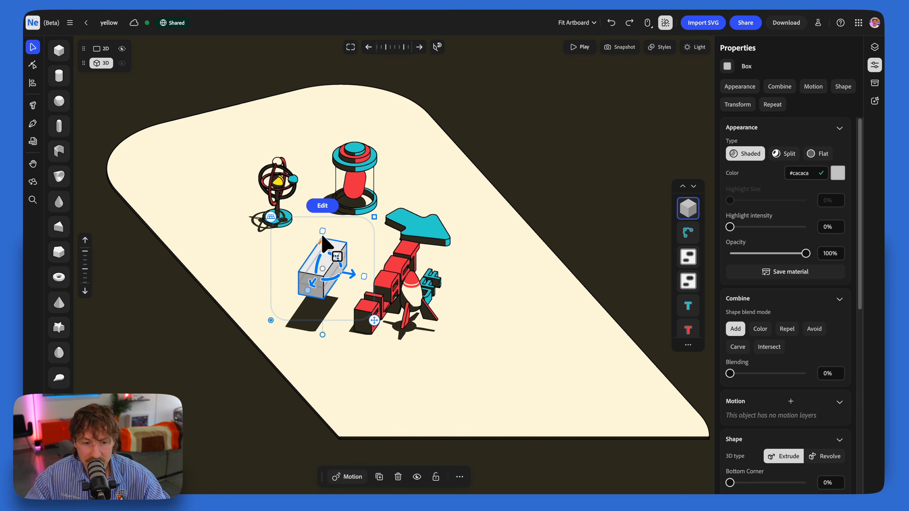
{"action": "left_click_drag", "start_coordinate": [323, 234], "coordinate": [322, 198]}
{"action": "right_click_drag", "start_coordinate": [408, 258], "coordinate": [359, 249]}
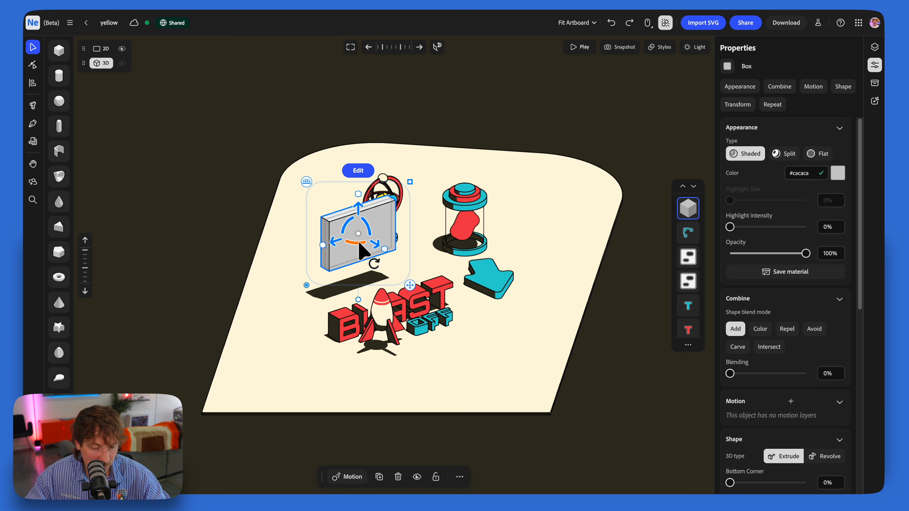
{"action": "double_click", "coordinate": [359, 250]}
{"action": "left_click_drag", "start_coordinate": [339, 226], "coordinate": [342, 227]}
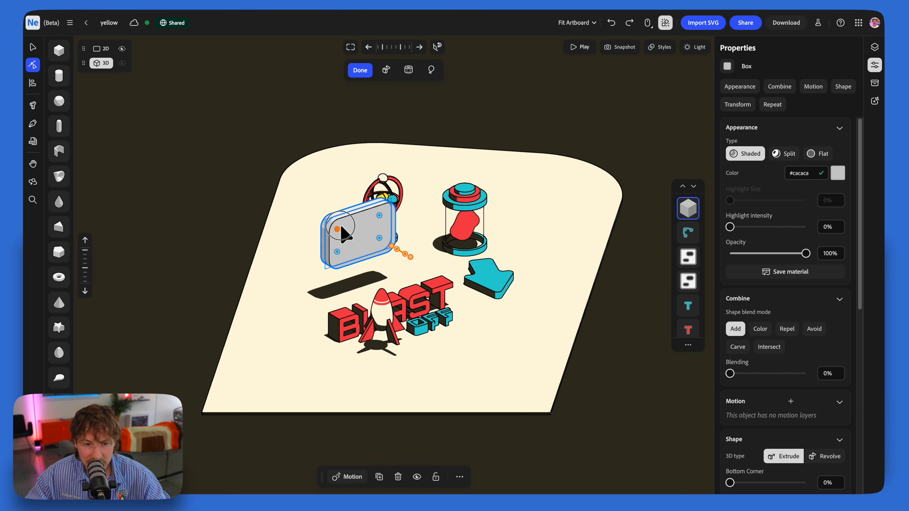
Step: Copy the BLAST lettering's red appearance onto the panel and place a smaller duplicate of it on the front
{"action": "left_click", "coordinate": [346, 331]}
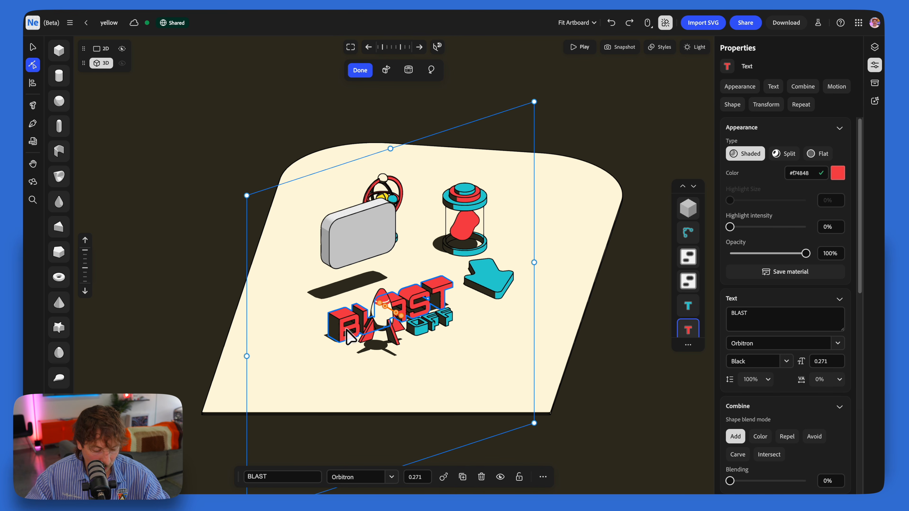
{"action": "left_click", "coordinate": [341, 260]}
{"action": "left_click_drag", "start_coordinate": [407, 184], "coordinate": [401, 190]}
{"action": "left_click_drag", "start_coordinate": [376, 245], "coordinate": [382, 249]}
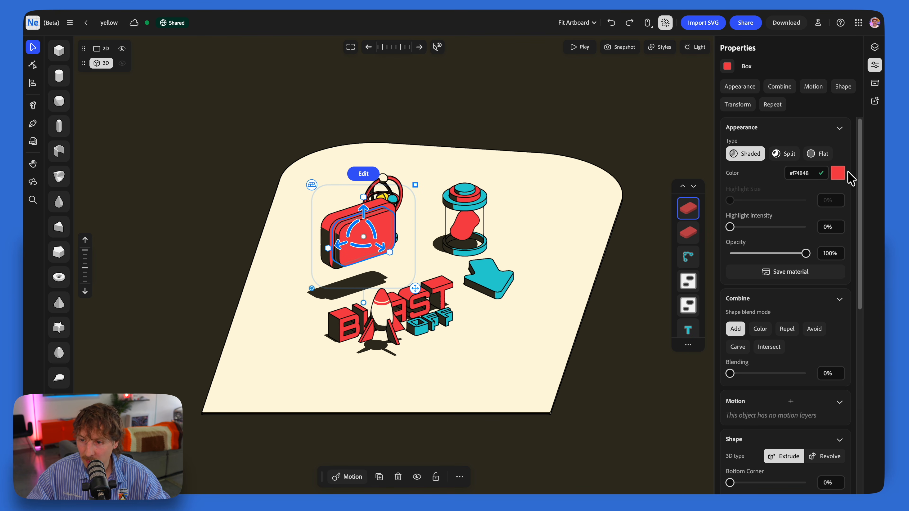
Step: Recolour the smaller front panel with the sampled dark background colour #322f20 and set its appearance type to Flat
{"action": "left_click", "coordinate": [839, 173]}
{"action": "left_click", "coordinate": [858, 278]}
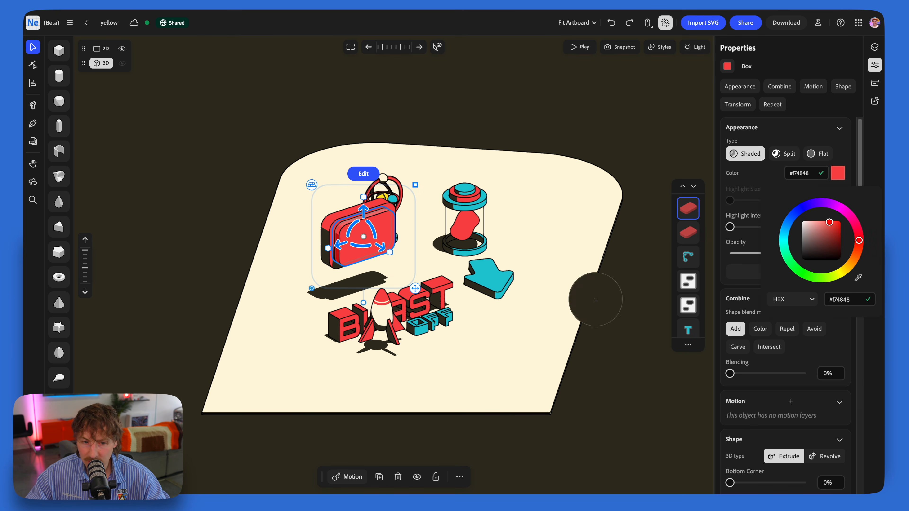
{"action": "left_click", "coordinate": [343, 289]}
{"action": "left_click", "coordinate": [818, 154]}
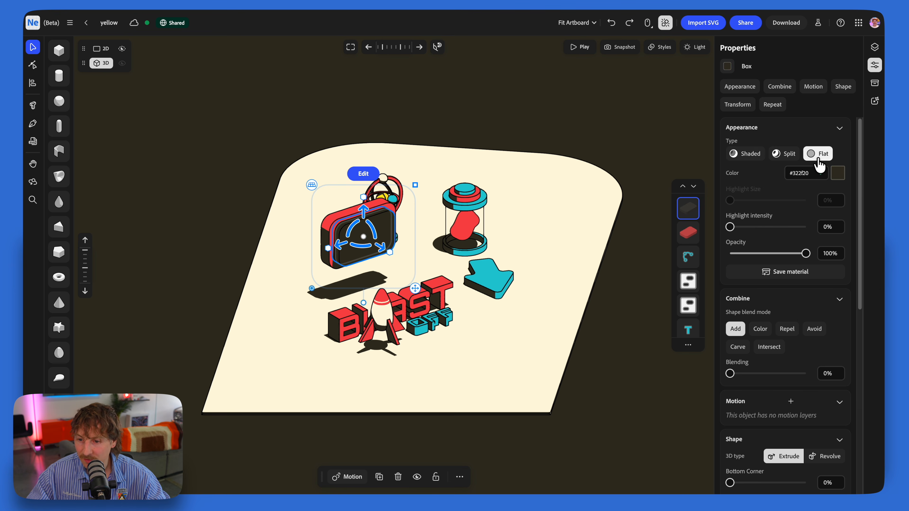
Step: Set the dark front panel's shape blend mode to Color and nudge the panel across the red one
{"action": "left_click", "coordinate": [760, 330]}
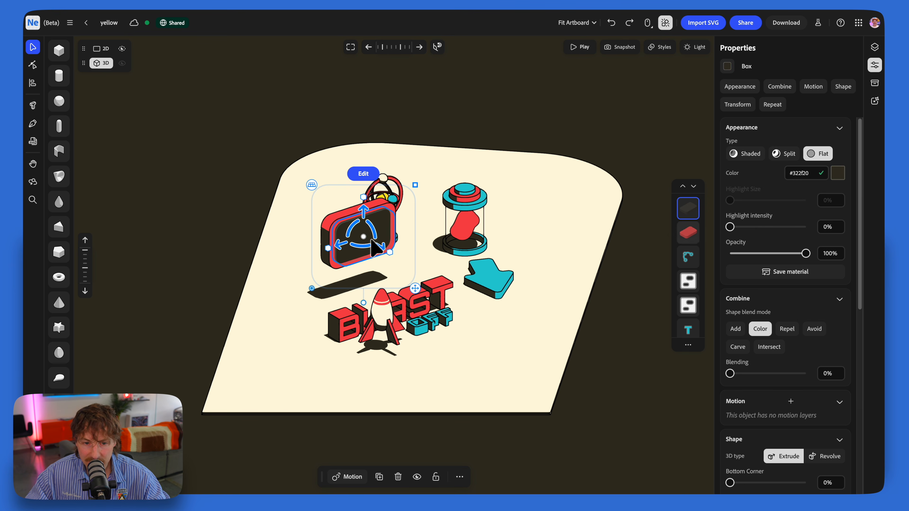
{"action": "left_click_drag", "start_coordinate": [378, 245], "coordinate": [379, 247]}
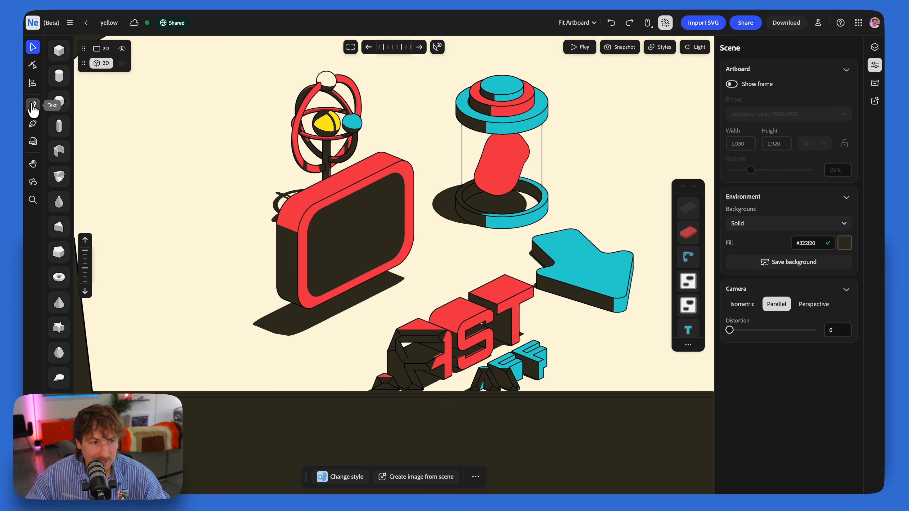
Step: Place the text GO on the front of the panel, set its font to Orbitron and enlarge it to fill the dark area
{"action": "left_click", "coordinate": [33, 106]}
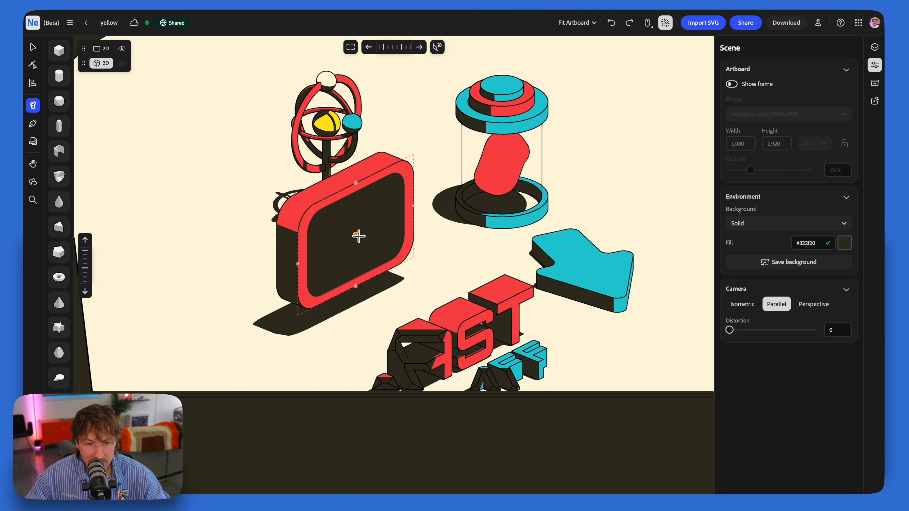
{"action": "left_click", "coordinate": [357, 237]}
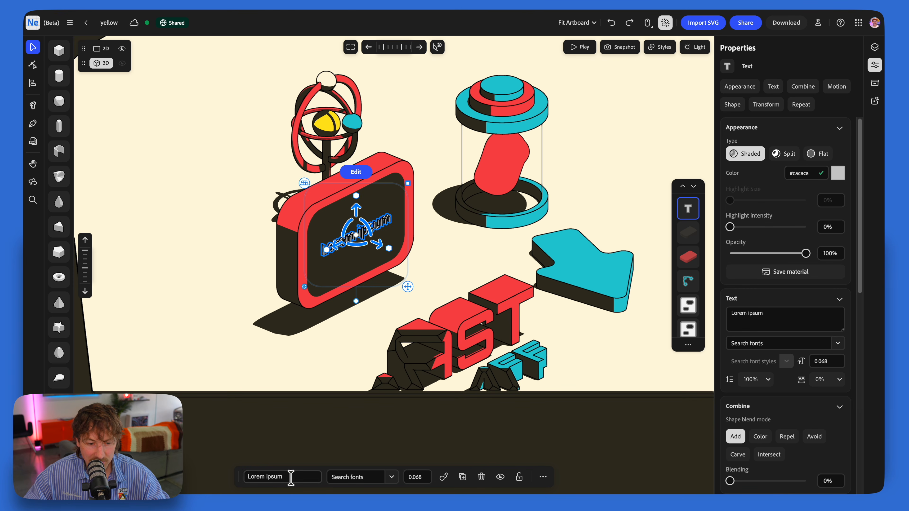
{"action": "type", "text": "GO"}
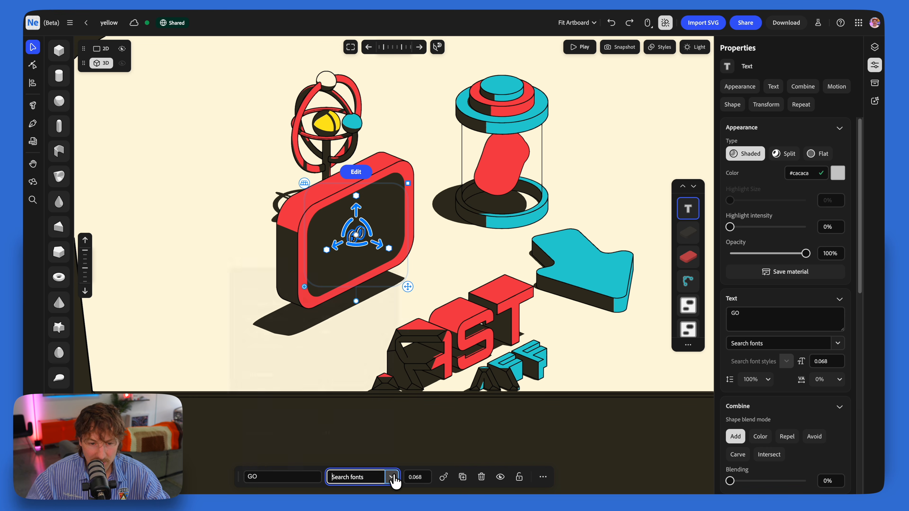
{"action": "left_click", "coordinate": [391, 477]}
{"action": "left_click", "coordinate": [277, 305]}
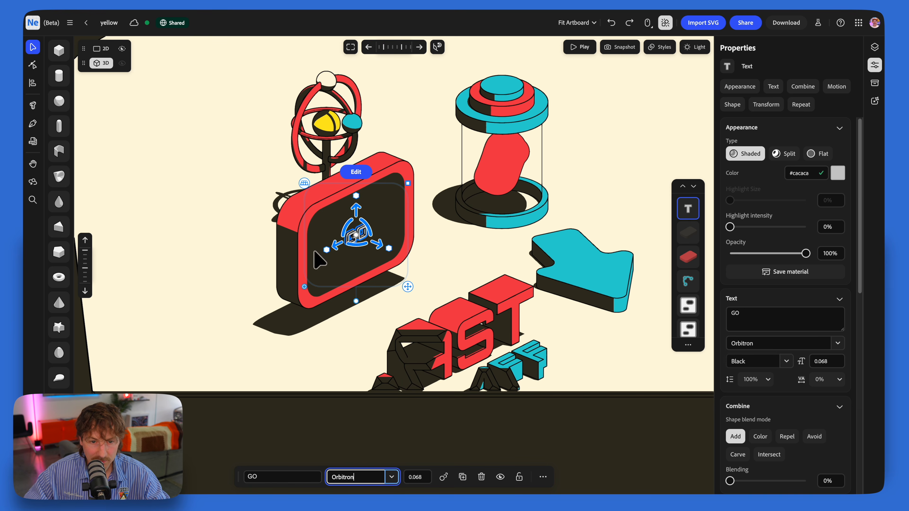
{"action": "left_click_drag", "start_coordinate": [407, 185], "coordinate": [477, 122]}
Step: Give the GO lettering the Flat type, the sampled cream colour #fff7dd and the Color shape blend mode
{"action": "left_click", "coordinate": [822, 153]}
{"action": "left_click", "coordinate": [838, 173]}
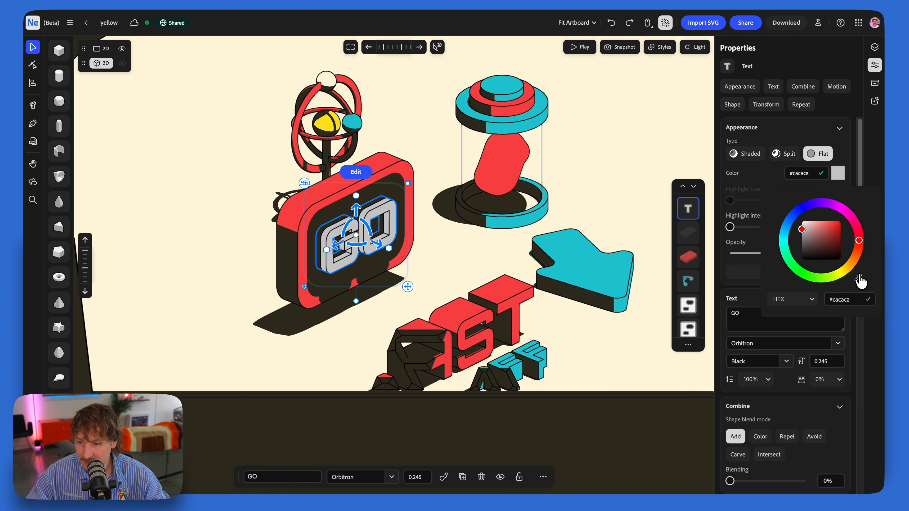
{"action": "left_click", "coordinate": [641, 200]}
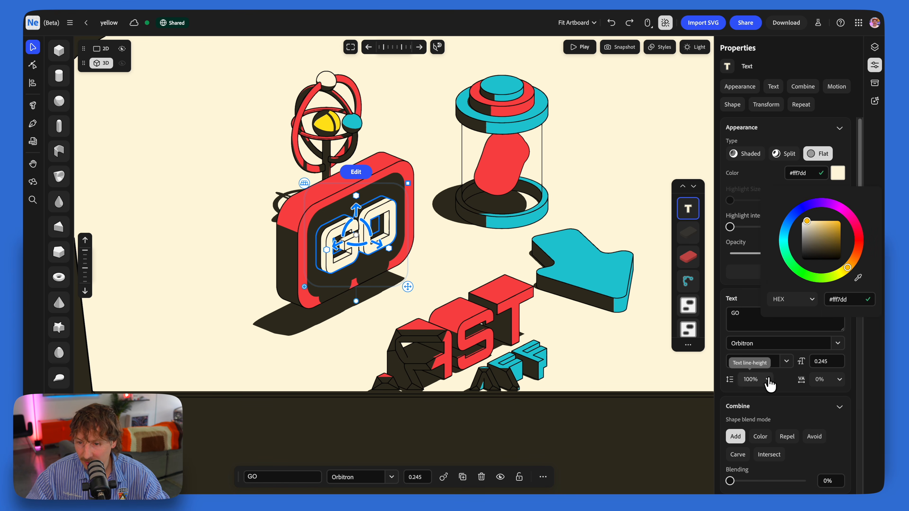
{"action": "left_click", "coordinate": [761, 438]}
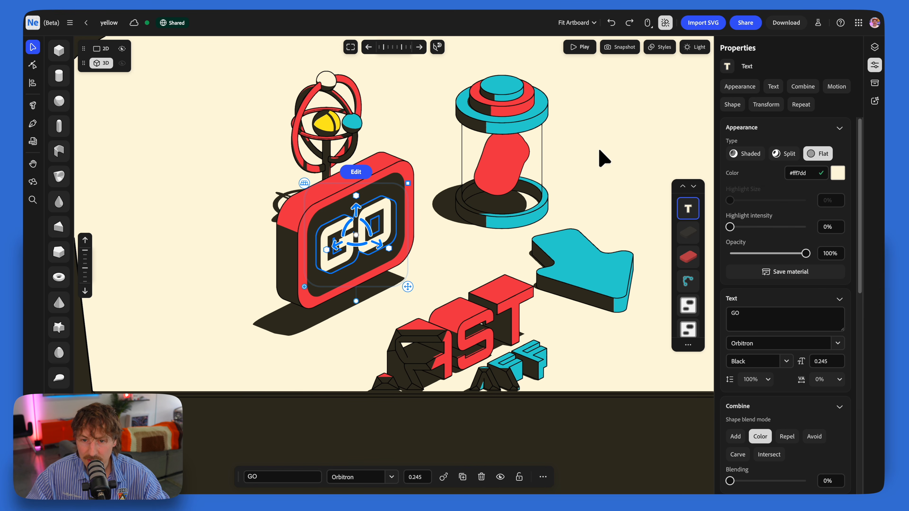
{"action": "left_click", "coordinate": [604, 158]}
Step: Duplicate the dark front panel, offset the copy and order it above the GO text in the shape stack
{"action": "left_click", "coordinate": [372, 199]}
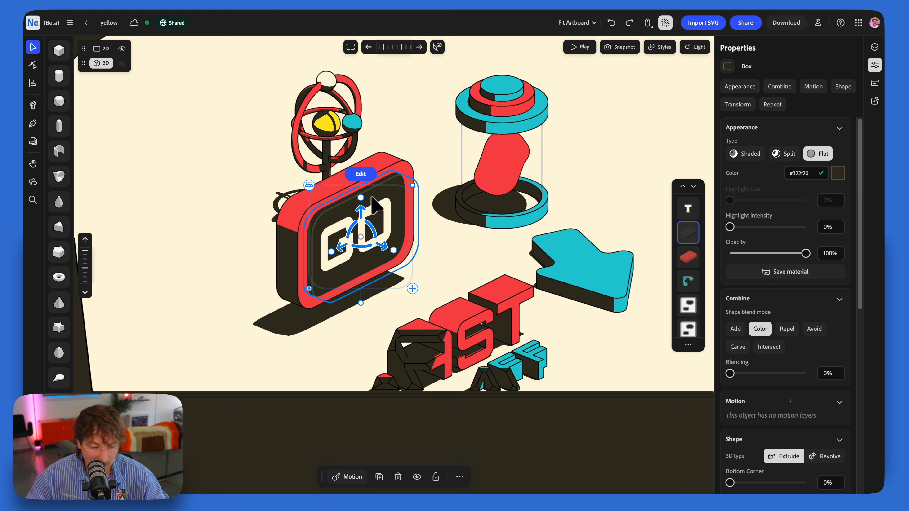
{"action": "key", "text": "super+d"}
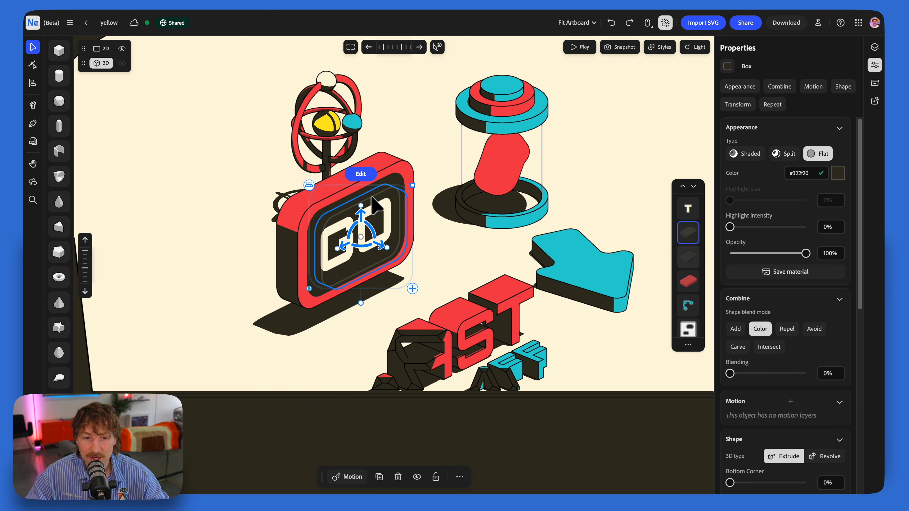
{"action": "left_click_drag", "start_coordinate": [387, 251], "coordinate": [393, 254]}
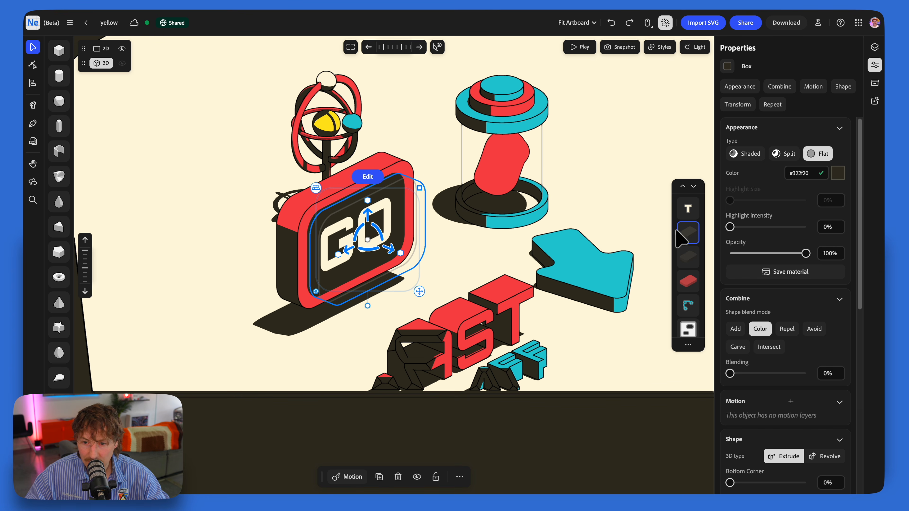
{"action": "left_click", "coordinate": [685, 199]}
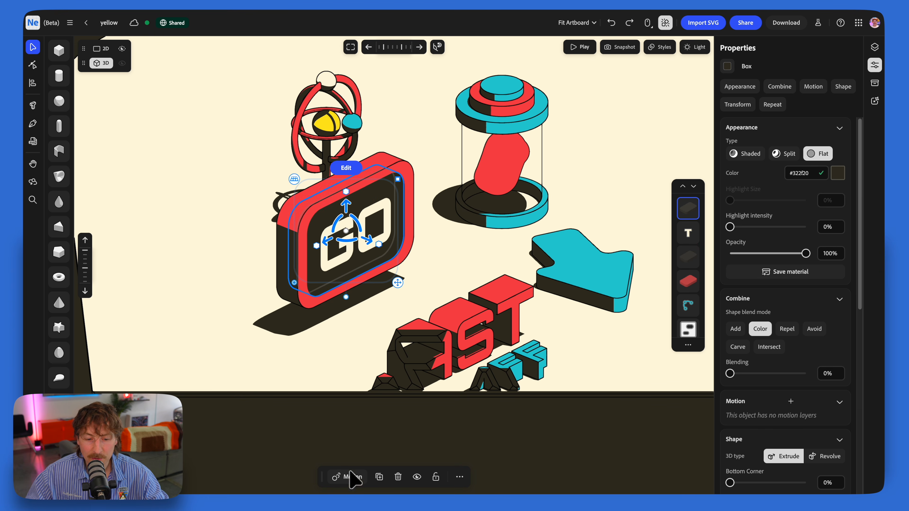
Step: Add a Wiggle motion to the duplicated dark panel, with axis Z and a cycle time of 1
{"action": "left_click", "coordinate": [352, 479]}
{"action": "left_click", "coordinate": [335, 445]}
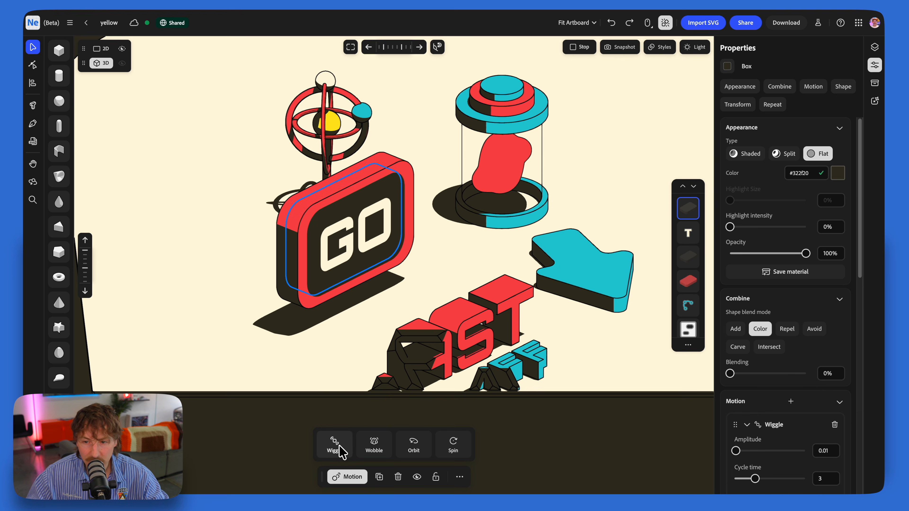
{"action": "scroll", "coordinate": [784, 394], "scroll_direction": "down", "scroll_amount": 4}
{"action": "left_click", "coordinate": [783, 421]}
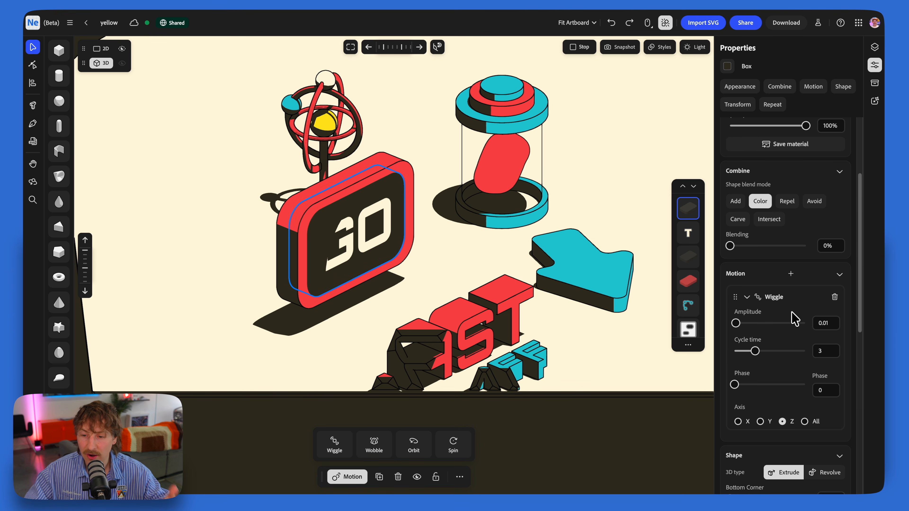
{"action": "left_click_drag", "start_coordinate": [743, 353], "coordinate": [740, 353]}
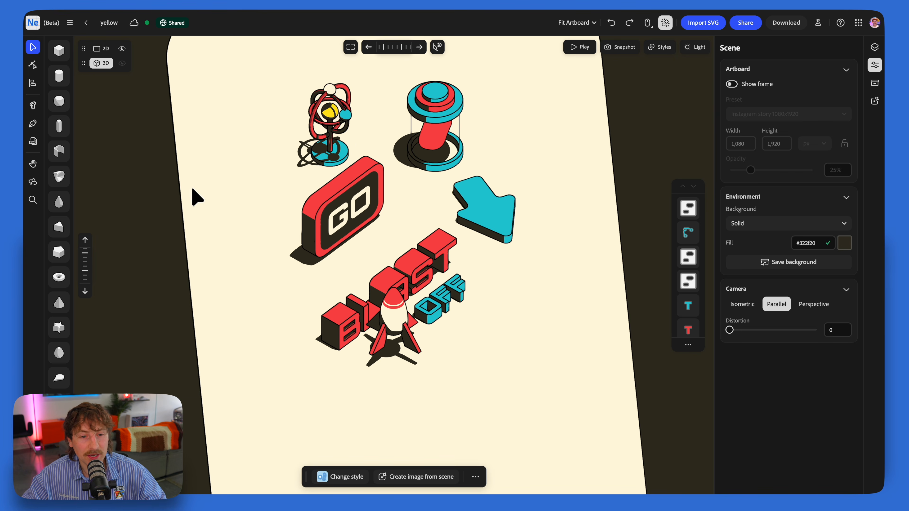
Step: Draw a winding open path with the Pen tool from the GO panel around all the objects, finishing beside the armillary model
{"action": "right_click_drag", "start_coordinate": [194, 197], "coordinate": [256, 215]}
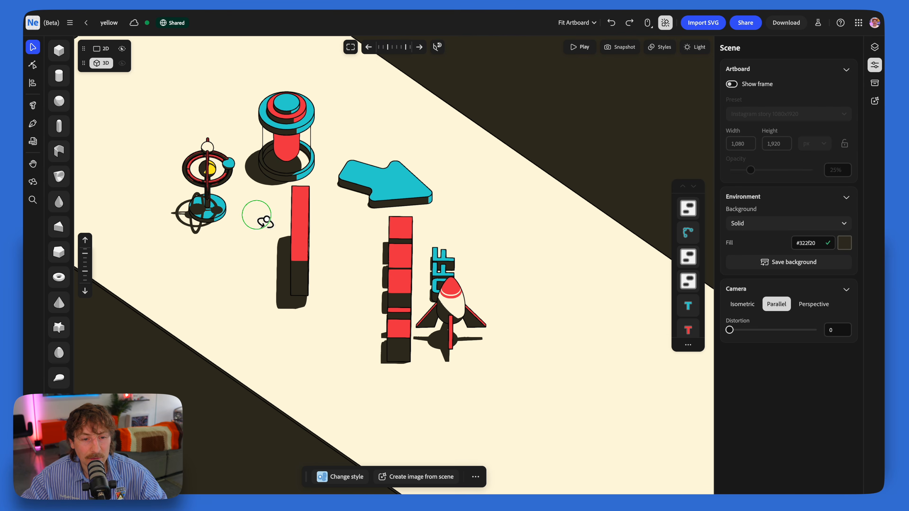
{"action": "middle_click_drag", "start_coordinate": [323, 234], "coordinate": [330, 157]}
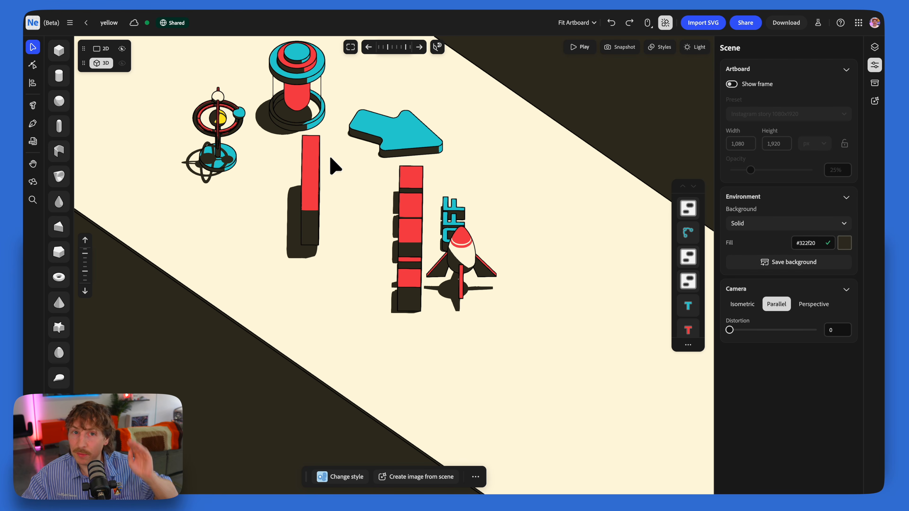
{"action": "left_click", "coordinate": [32, 123]}
{"action": "left_click", "coordinate": [134, 162]}
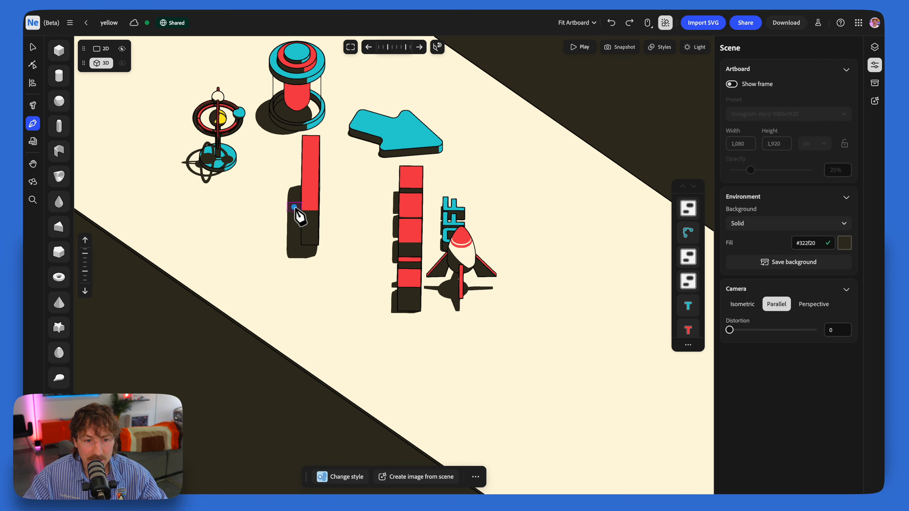
{"action": "left_click_drag", "start_coordinate": [322, 307], "coordinate": [463, 374]}
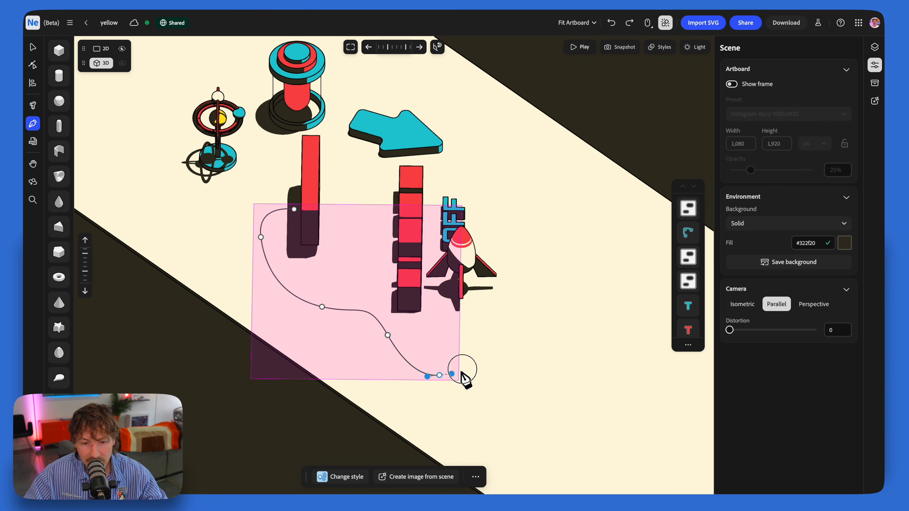
{"action": "left_click_drag", "start_coordinate": [473, 325], "coordinate": [543, 326]}
{"action": "left_click_drag", "start_coordinate": [564, 286], "coordinate": [545, 216]}
{"action": "left_click_drag", "start_coordinate": [514, 196], "coordinate": [521, 142]}
{"action": "left_click_drag", "start_coordinate": [482, 106], "coordinate": [452, 110]}
{"action": "left_click_drag", "start_coordinate": [452, 108], "coordinate": [530, 206]}
{"action": "left_click_drag", "start_coordinate": [479, 164], "coordinate": [477, 158]}
{"action": "left_click_drag", "start_coordinate": [427, 122], "coordinate": [400, 128]}
{"action": "left_click_drag", "start_coordinate": [320, 147], "coordinate": [298, 187]}
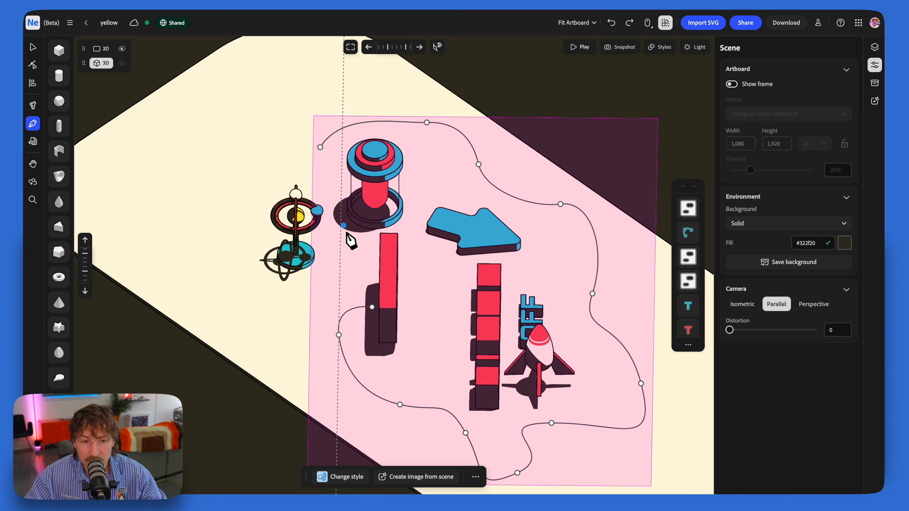
{"action": "left_click_drag", "start_coordinate": [236, 211], "coordinate": [247, 272]}
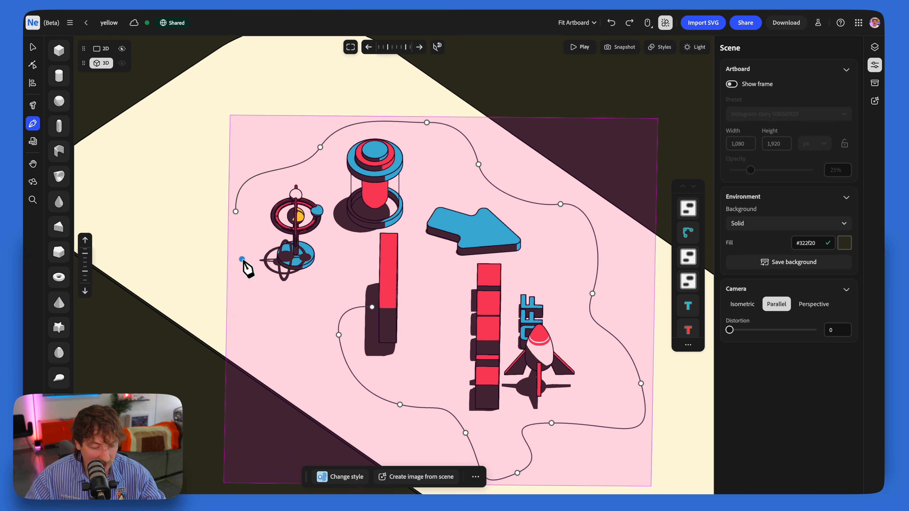
{"action": "key", "text": "Return"}
Step: Apply the saved yellow material to the winding path and set its Inflate value to 62%
{"action": "right_click_drag", "start_coordinate": [424, 324], "coordinate": [401, 312]}
{"action": "mouse_move", "coordinate": [441, 274]}
{"action": "left_mouse_down"}
{"action": "mouse_move", "coordinate": [441, 297]}
{"action": "mouse_move", "coordinate": [437, 285]}
{"action": "left_mouse_up"}
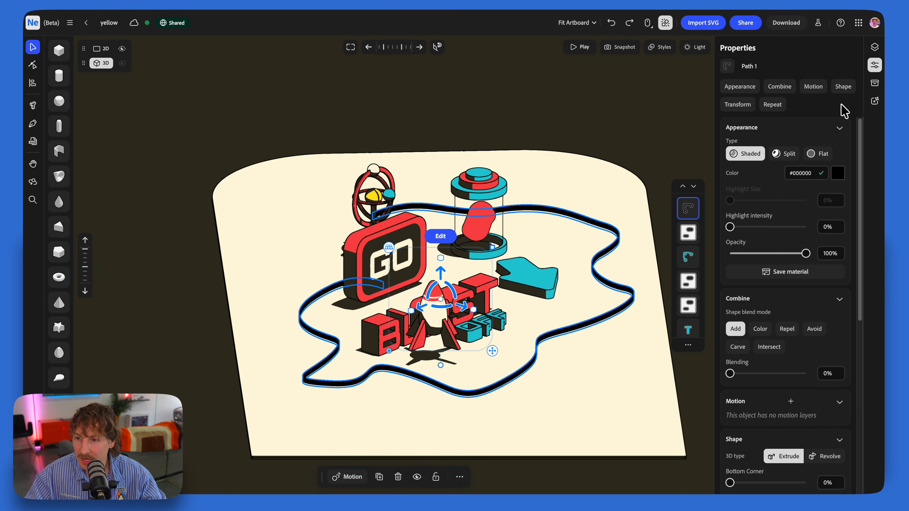
{"action": "left_click", "coordinate": [876, 86]}
{"action": "left_click", "coordinate": [755, 159]}
{"action": "left_click", "coordinate": [770, 175]}
{"action": "scroll", "coordinate": [737, 335], "scroll_direction": "down", "scroll_amount": 3}
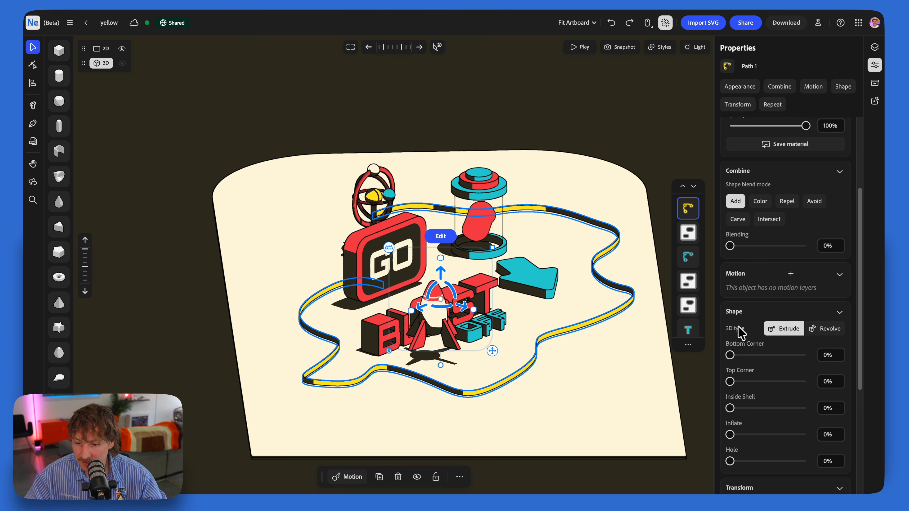
{"action": "scroll", "coordinate": [741, 333], "scroll_direction": "down", "scroll_amount": 1}
{"action": "left_click_drag", "start_coordinate": [738, 423], "coordinate": [777, 423]}
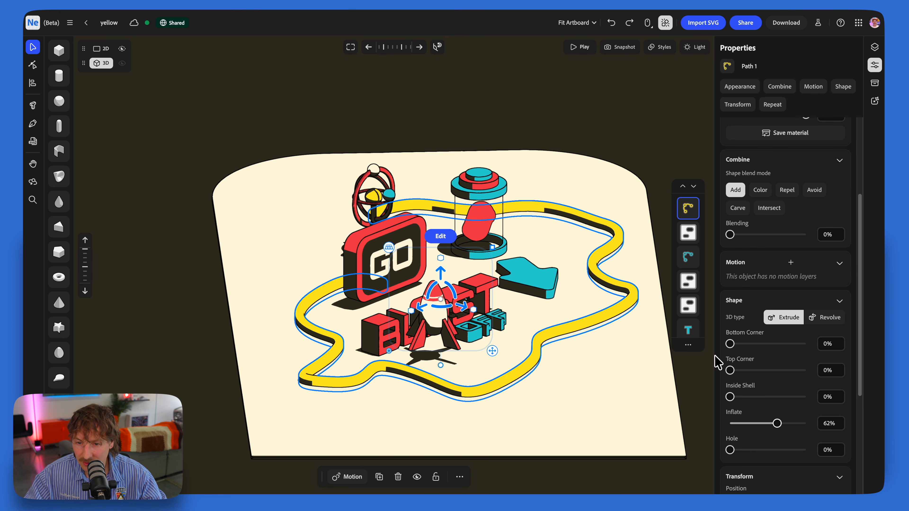
{"action": "left_click", "coordinate": [613, 115]}
Step: Edit the yellow path's points, reshaping the curve beyond the OFF lettering and adding a point there
{"action": "right_click_drag", "start_coordinate": [444, 254], "coordinate": [481, 285]}
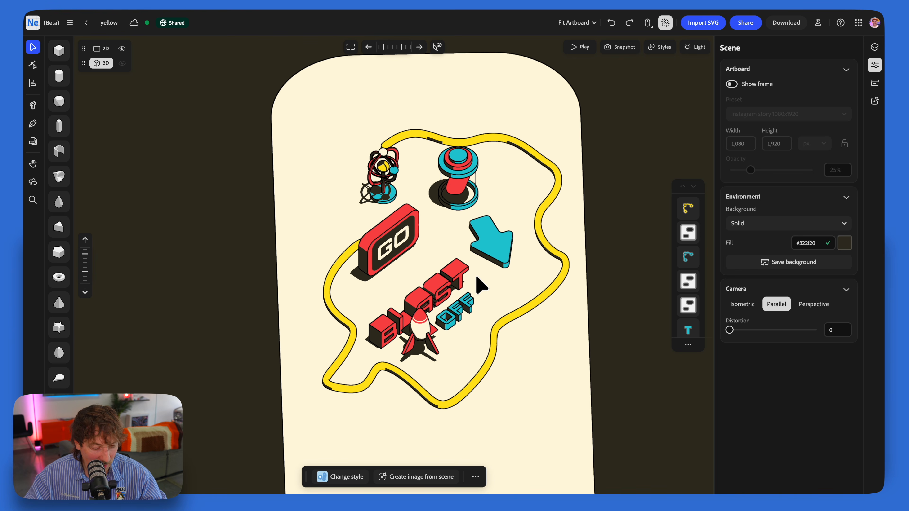
{"action": "left_click", "coordinate": [524, 309]}
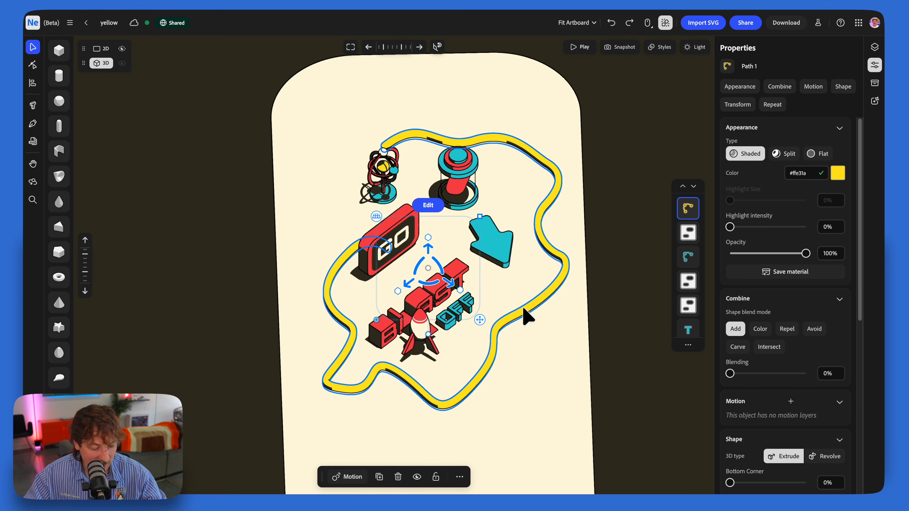
{"action": "double_click", "coordinate": [522, 306]}
{"action": "left_click", "coordinate": [512, 317]}
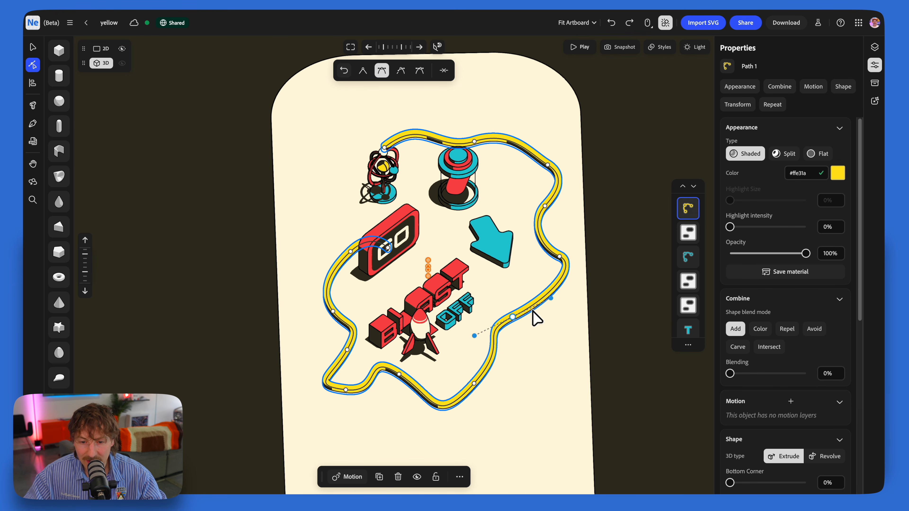
{"action": "mouse_move", "coordinate": [552, 299]}
{"action": "left_mouse_down"}
{"action": "mouse_move", "coordinate": [550, 314]}
{"action": "mouse_move", "coordinate": [545, 281]}
{"action": "mouse_move", "coordinate": [560, 309]}
{"action": "mouse_move", "coordinate": [520, 315]}
{"action": "mouse_move", "coordinate": [566, 297]}
{"action": "mouse_move", "coordinate": [554, 289]}
{"action": "mouse_move", "coordinate": [557, 297]}
{"action": "left_mouse_up"}
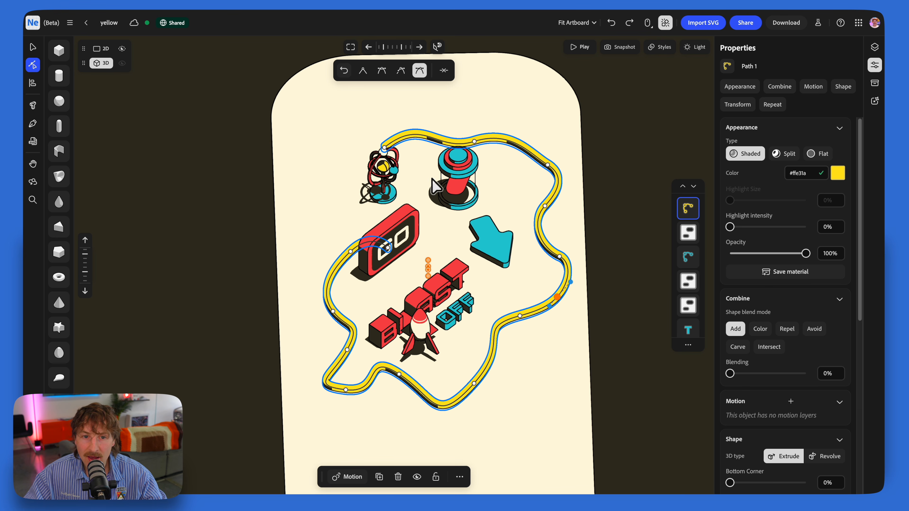
Step: Try the straight angle and the other handle types on the added path point, and delete that point
{"action": "left_click", "coordinate": [363, 70]}
{"action": "left_click", "coordinate": [381, 70]}
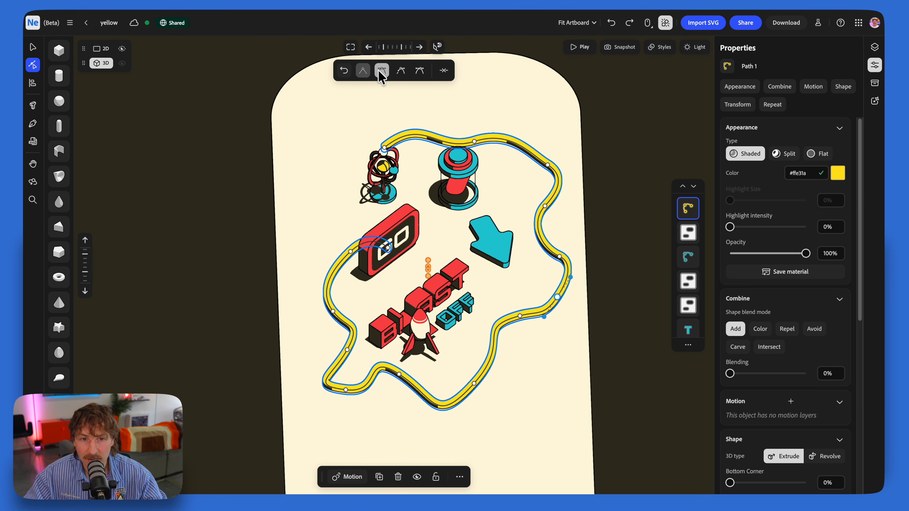
{"action": "left_click", "coordinate": [401, 70]}
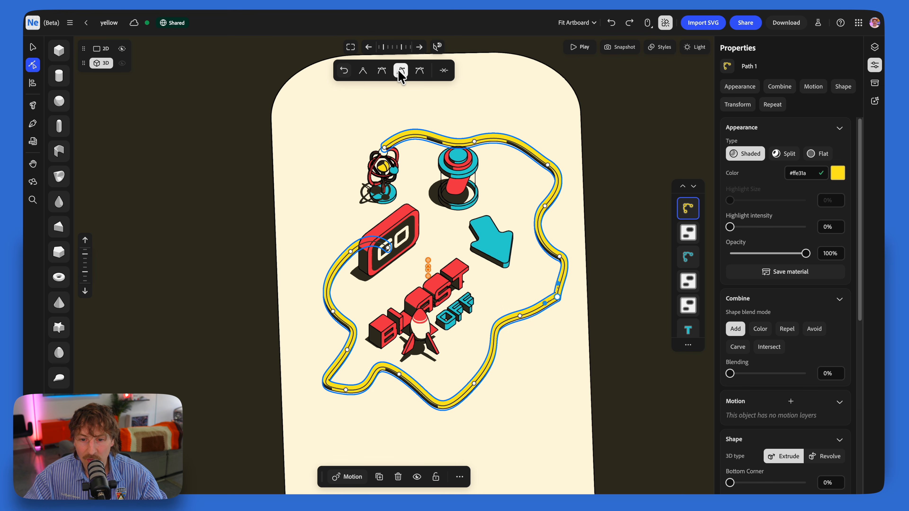
{"action": "left_click", "coordinate": [419, 71]}
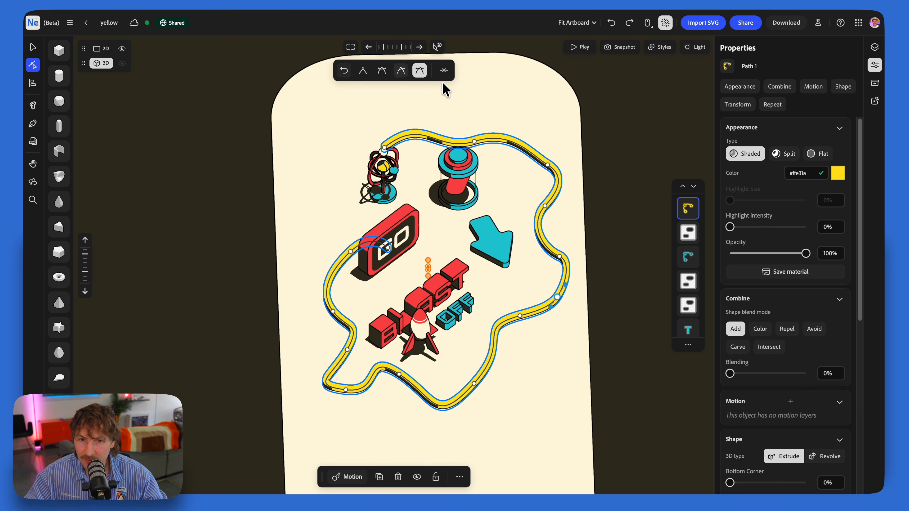
{"action": "left_click_drag", "start_coordinate": [552, 307], "coordinate": [549, 313]}
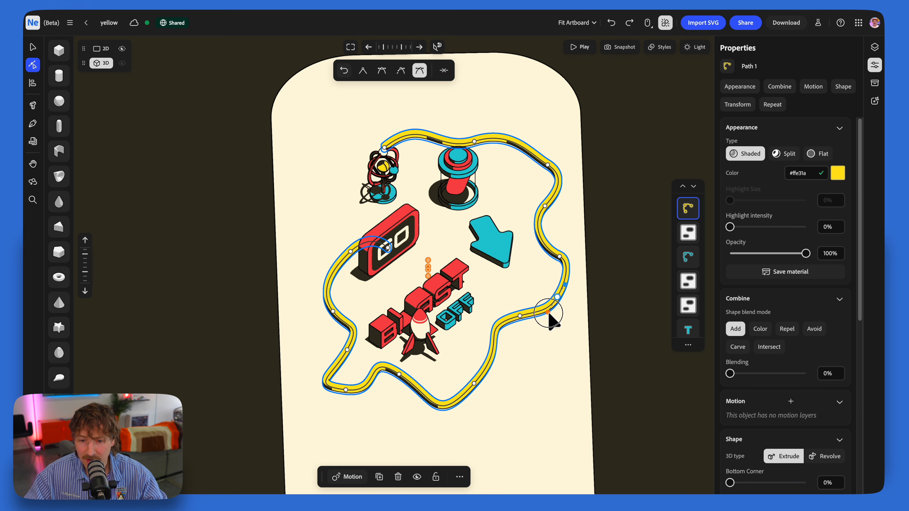
{"action": "left_click", "coordinate": [443, 71]}
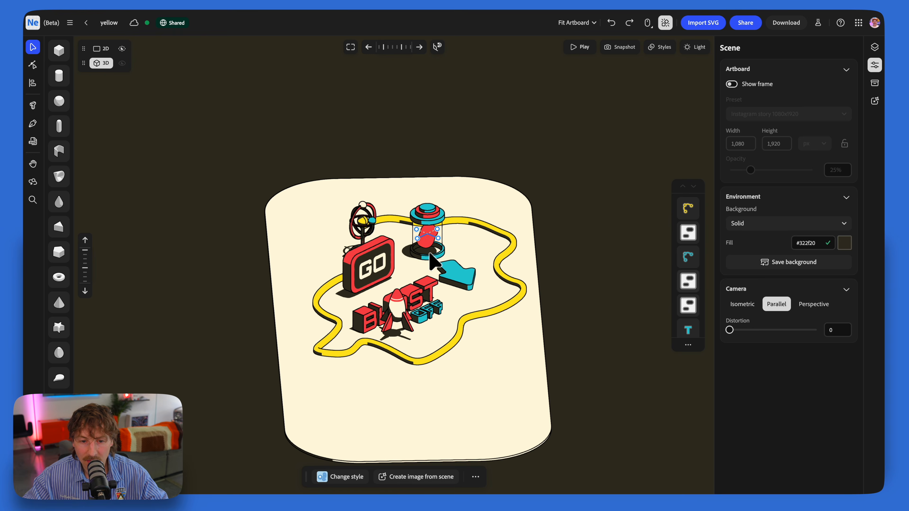
Step: Show the artboard frame and switch the camera to Isometric, fitting the scene's objects within the frame
{"action": "right_click_drag", "start_coordinate": [434, 261], "coordinate": [469, 278]}
{"action": "right_click_drag", "start_coordinate": [542, 241], "coordinate": [547, 235]}
{"action": "left_click", "coordinate": [731, 84]}
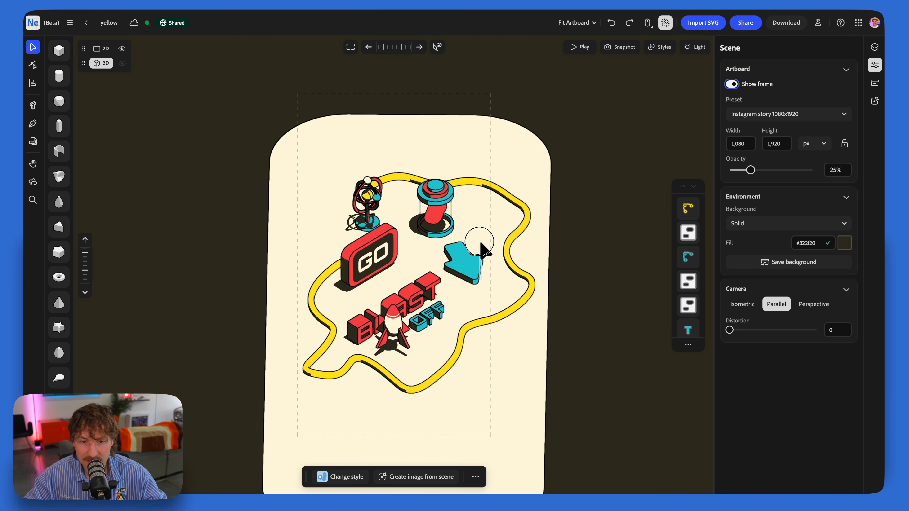
{"action": "left_click", "coordinate": [474, 255]}
{"action": "mouse_move", "coordinate": [473, 255]}
{"action": "right_mouse_down"}
{"action": "mouse_move", "coordinate": [478, 240]}
{"action": "mouse_move", "coordinate": [460, 261]}
{"action": "right_mouse_up"}
{"action": "left_click", "coordinate": [608, 87]}
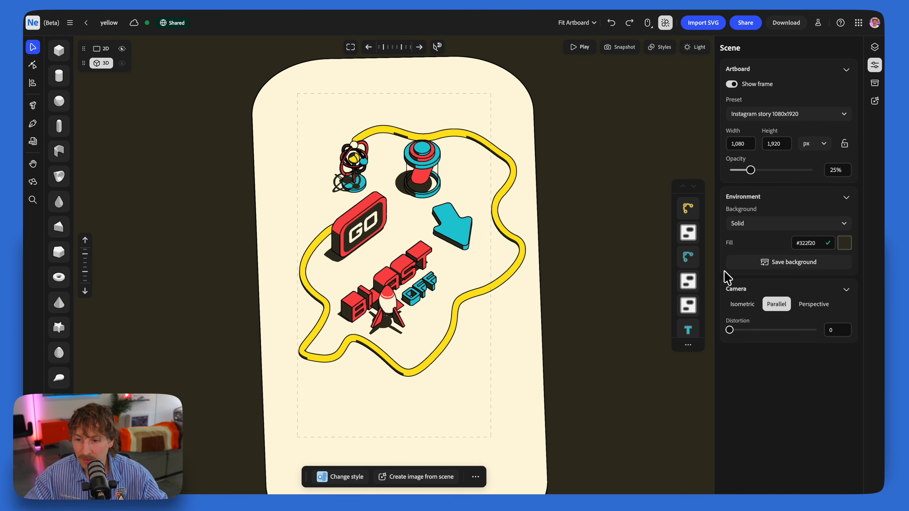
{"action": "left_click", "coordinate": [744, 305]}
{"action": "key", "text": "space"}
{"action": "left_click_drag", "start_coordinate": [461, 195], "coordinate": [462, 176]}
Step: Save the isometric camera view as a snapshot, zoom in on the lettering and restore the saved view
{"action": "left_click", "coordinate": [624, 47]}
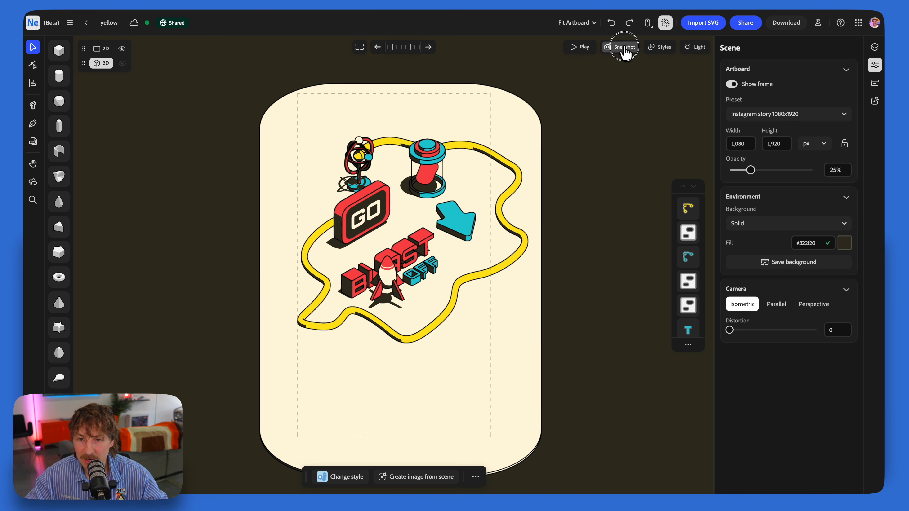
{"action": "left_click", "coordinate": [604, 72]}
{"action": "right_click_drag", "start_coordinate": [380, 299], "coordinate": [406, 229]}
{"action": "scroll", "coordinate": [387, 274], "scroll_direction": "up", "scroll_amount": 10}
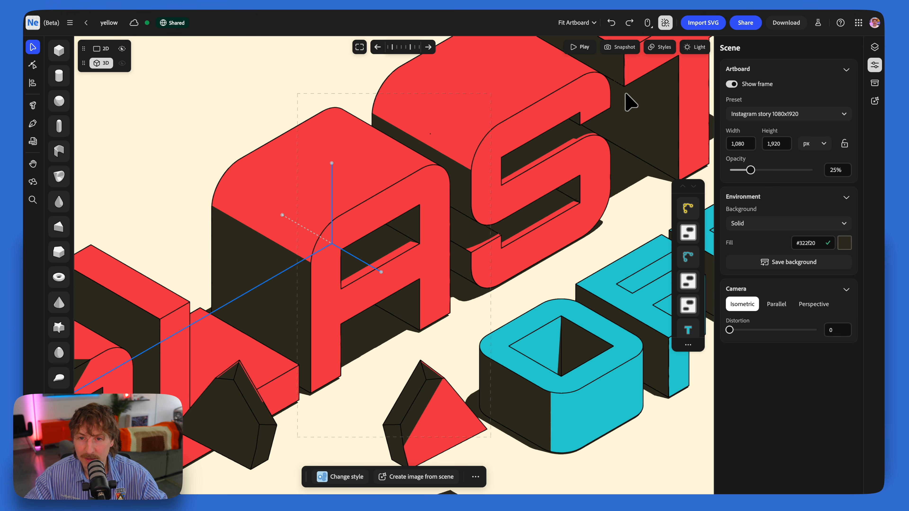
{"action": "left_click", "coordinate": [621, 47]}
{"action": "left_click", "coordinate": [582, 94]}
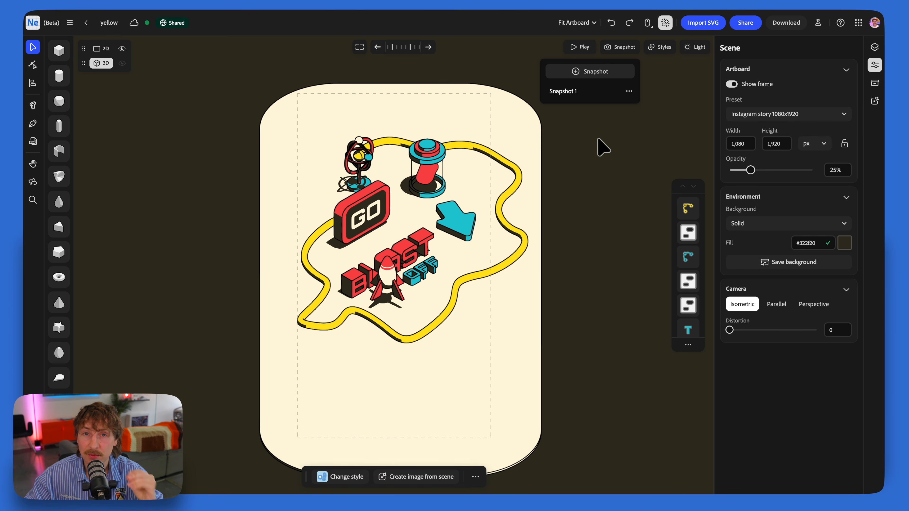
{"action": "left_click", "coordinate": [553, 174]}
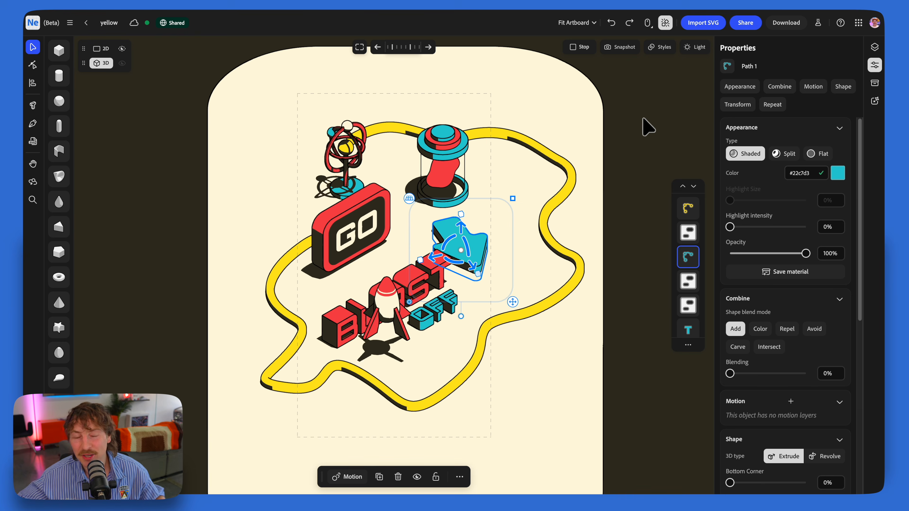